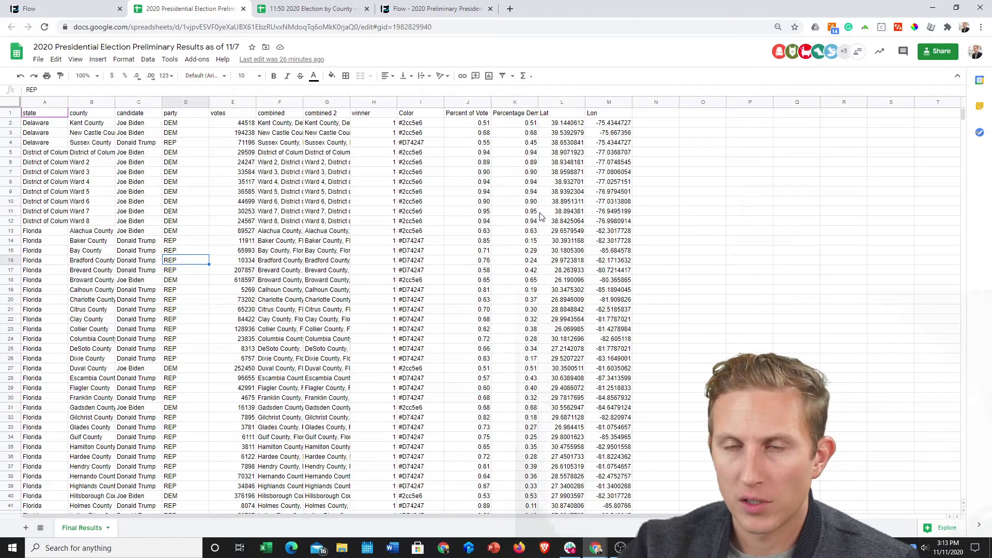
Inspect the county records in the Final Results sheet, from the combined column to the last row of the candidate column
left_click(281, 201)
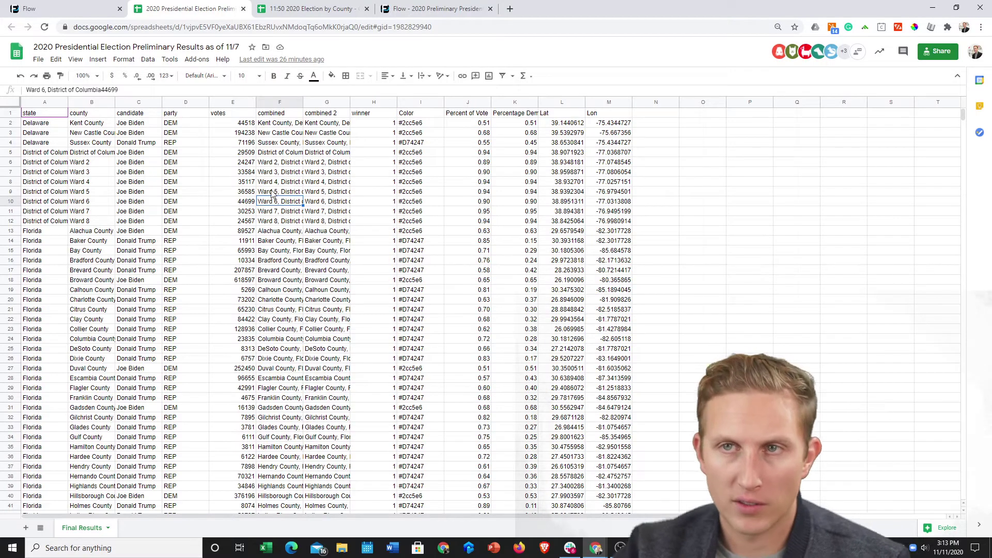
key("Left")
key("Left")
key("Left")
key("ctrl+Down")
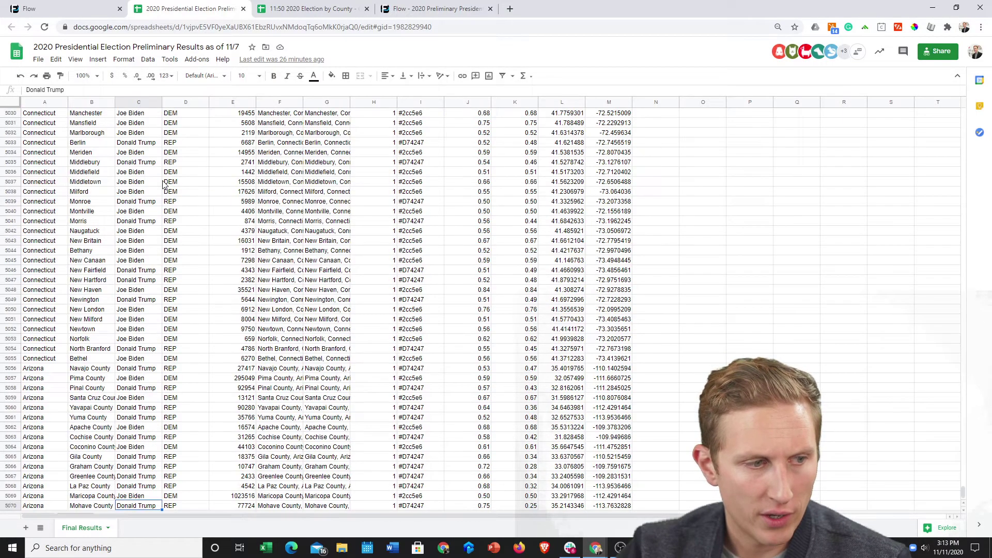
scroll(171, 250, "down", 2)
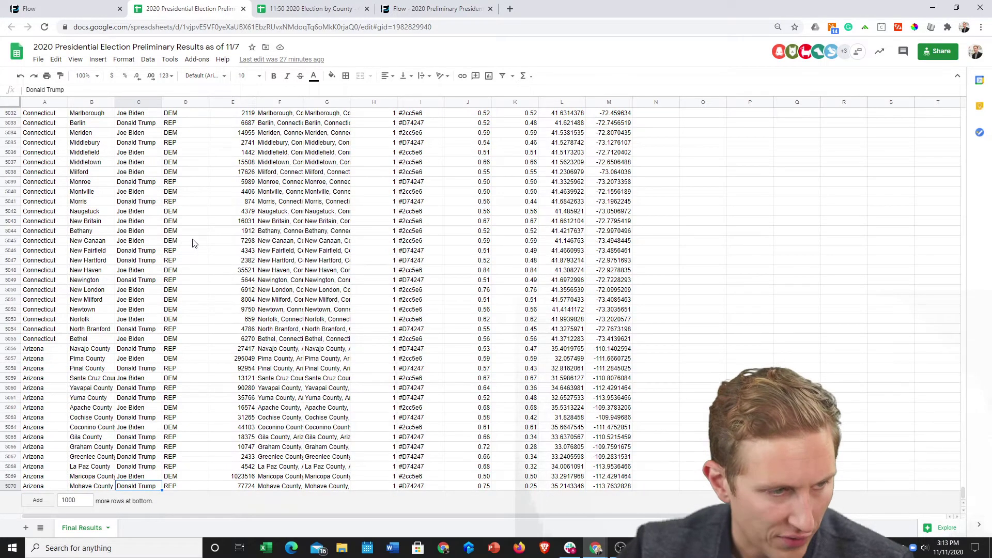
scroll(188, 237, "up", 1)
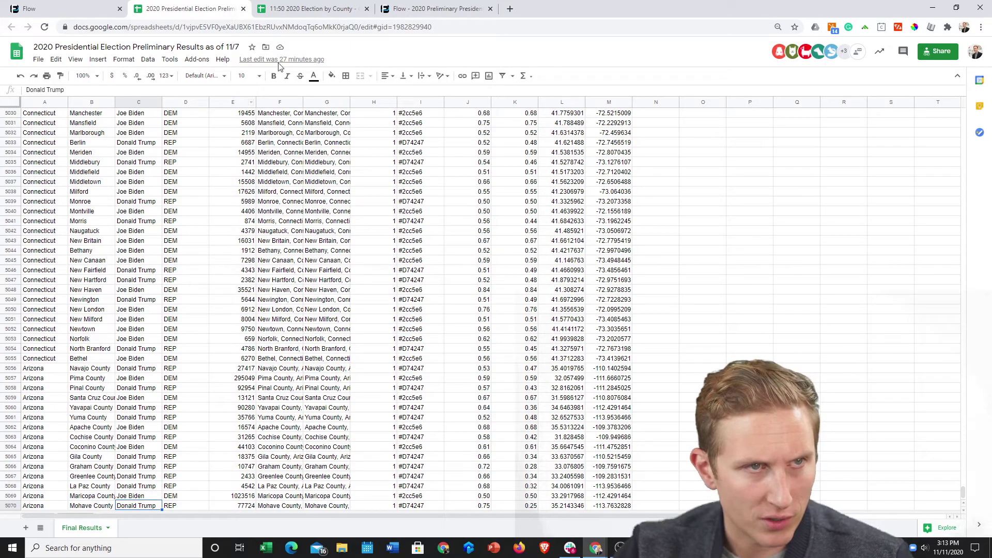
Open kaggle.com in a new browser tab and go to its datasets listing
left_click(509, 9)
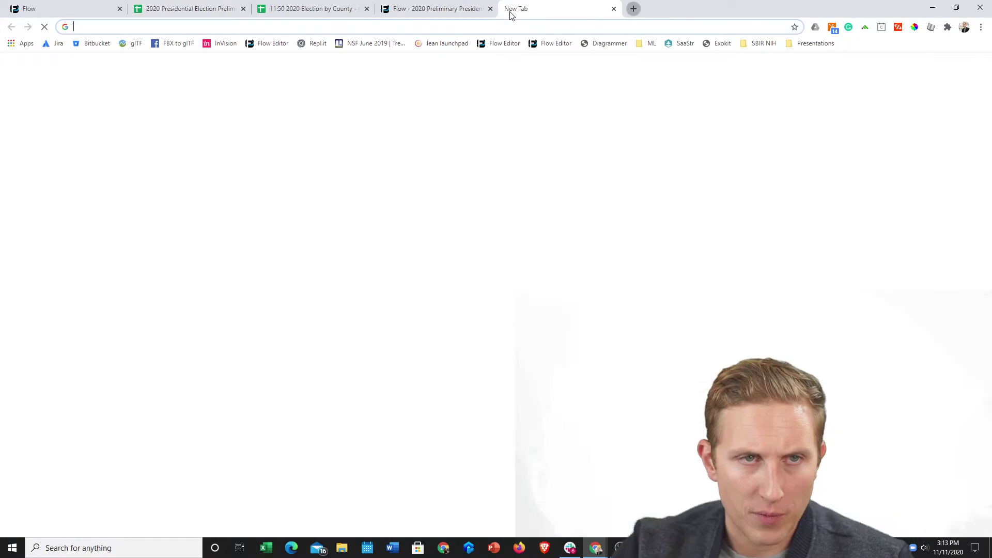
type("k")
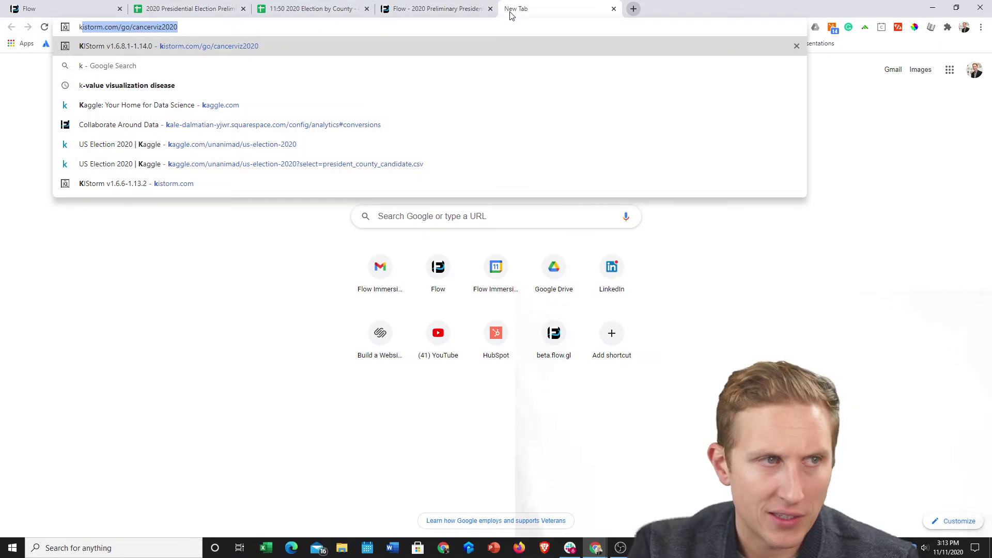
type("agg")
key("Return")
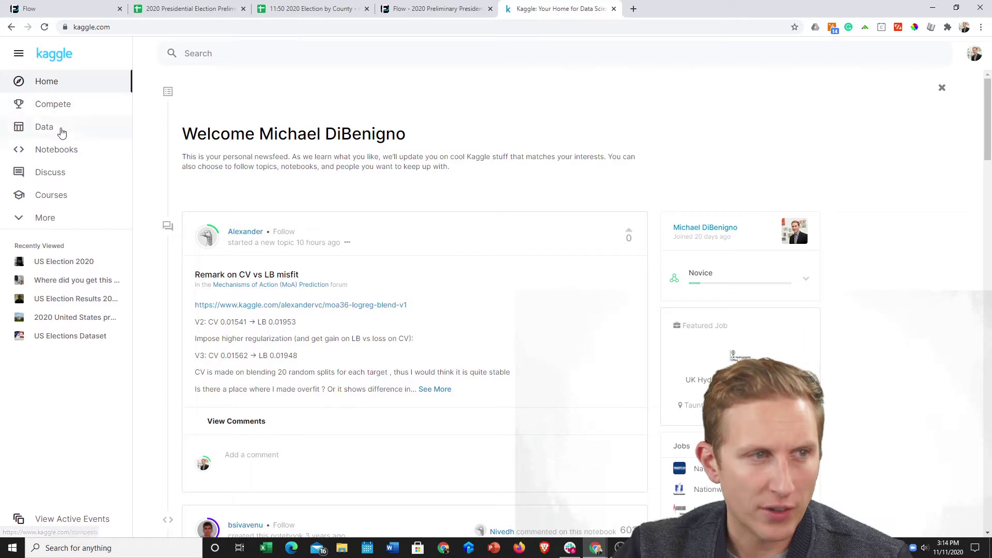
left_click(59, 133)
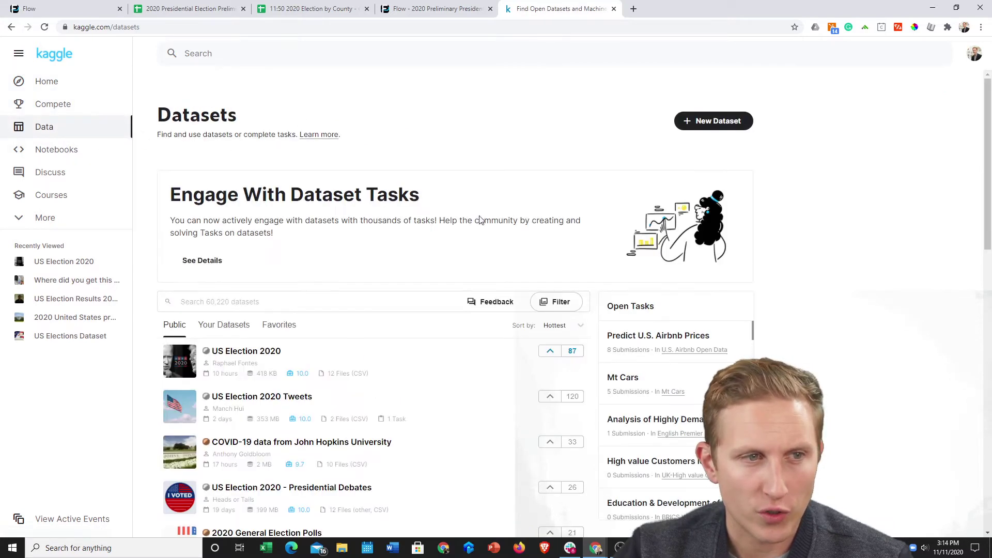
Open the US Election 2020 dataset and examine its file list and the governors_county.csv preview
scroll(500, 204, "down", 1)
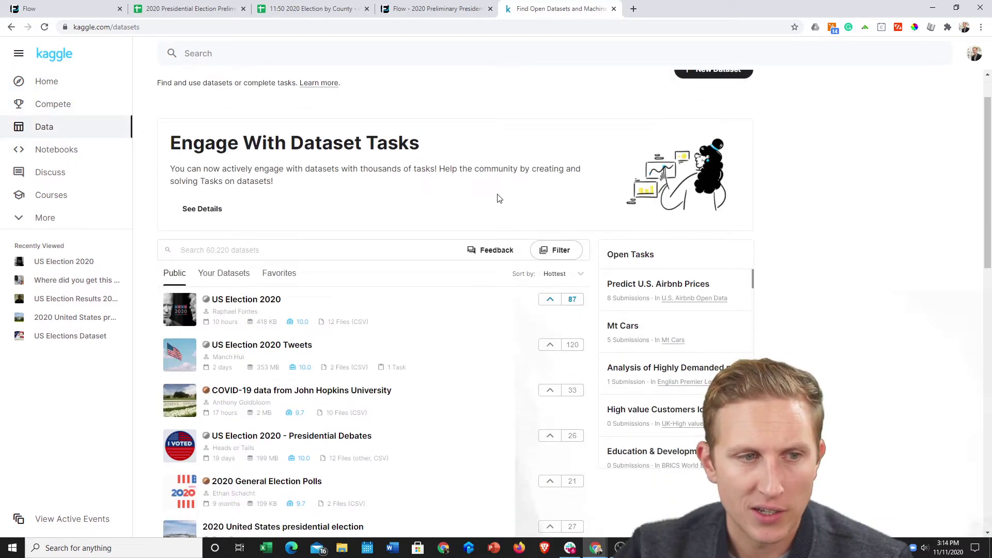
scroll(480, 194, "down", 2)
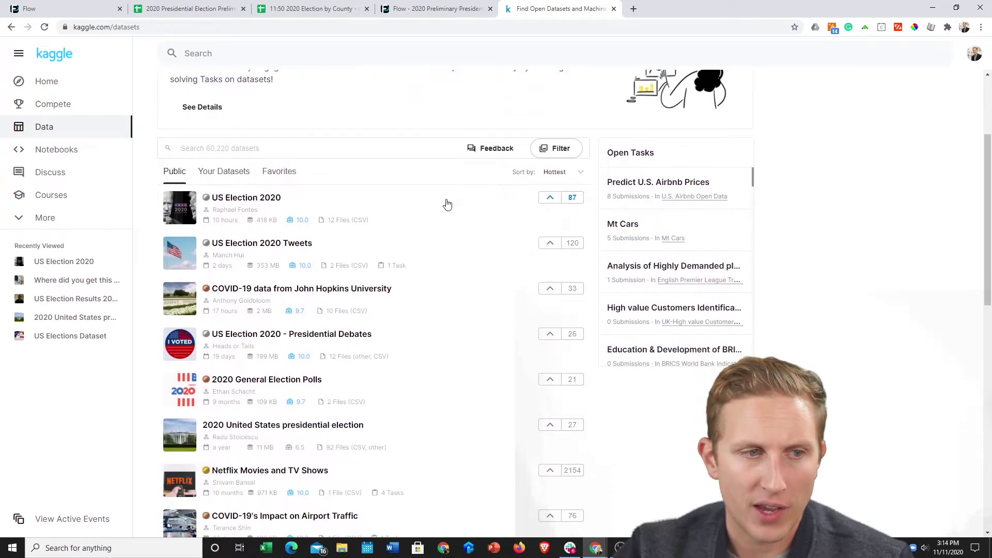
left_click(239, 196)
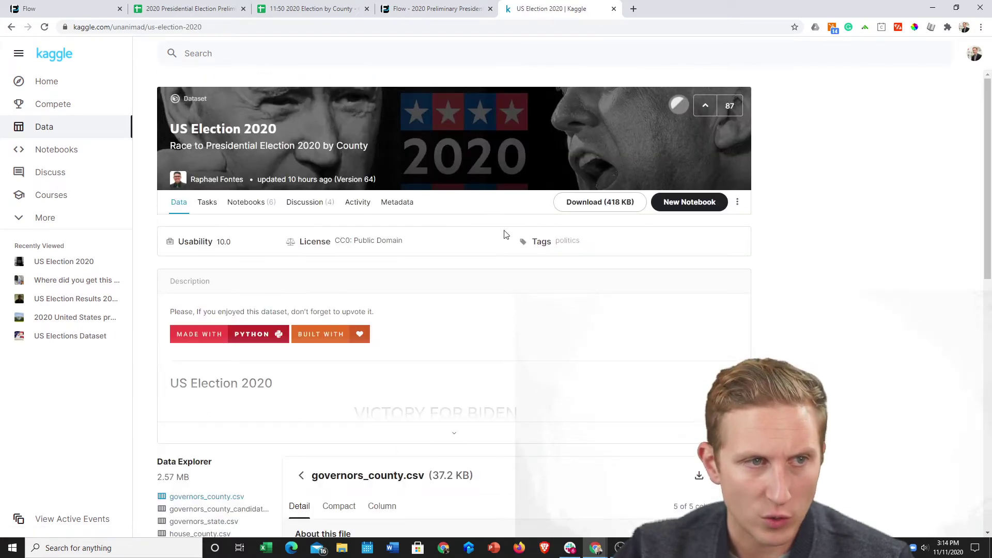
scroll(500, 225, "down", 3)
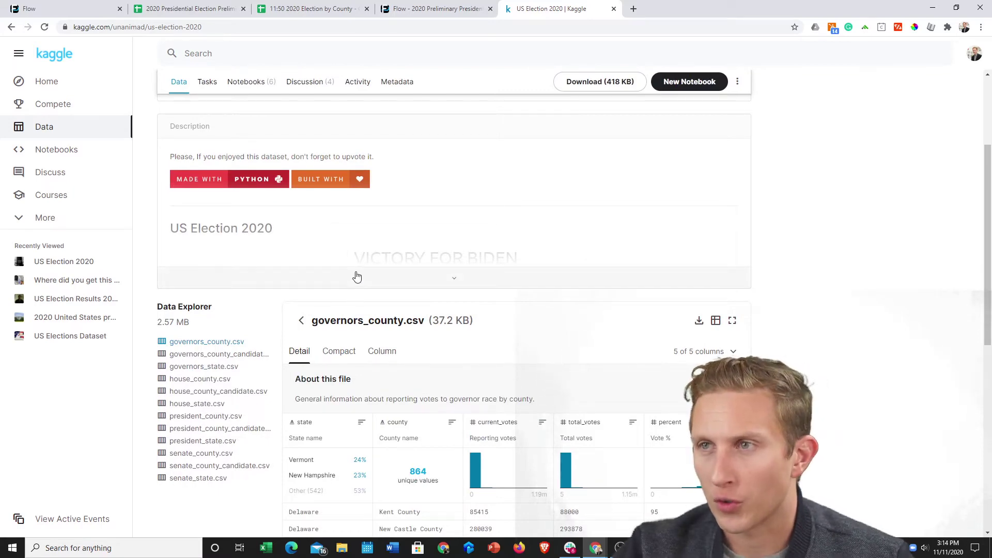
scroll(356, 276, "down", 4)
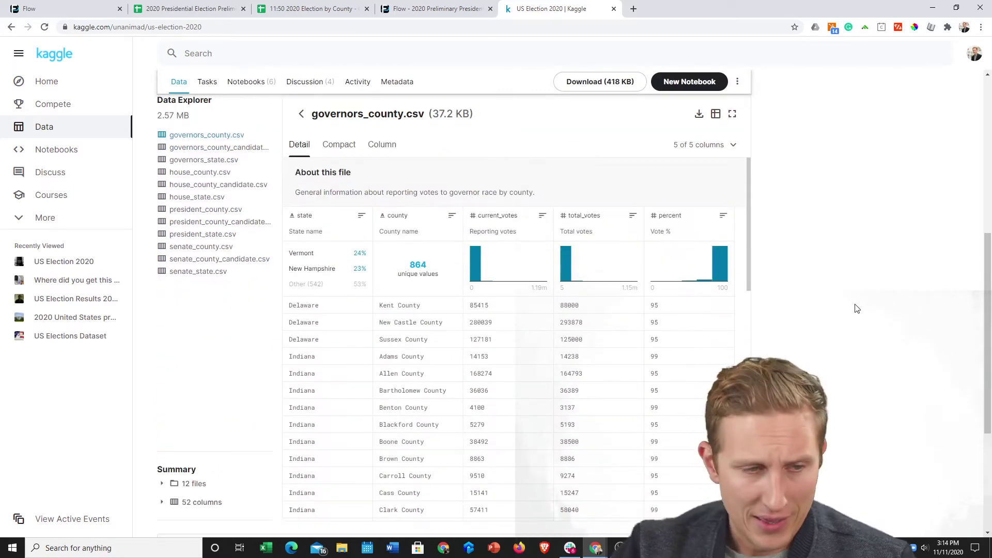
scroll(878, 320, "up", 4)
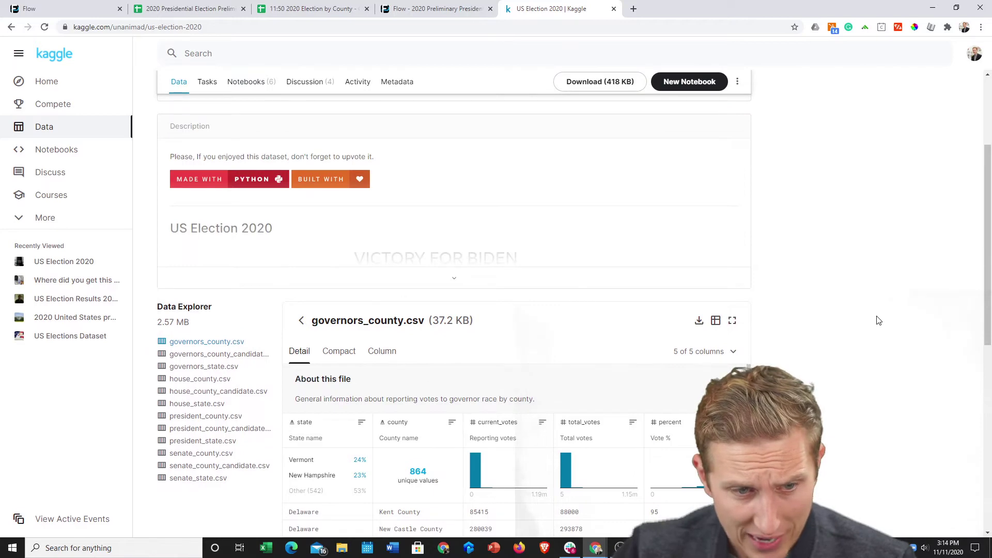
scroll(878, 320, "down", 4)
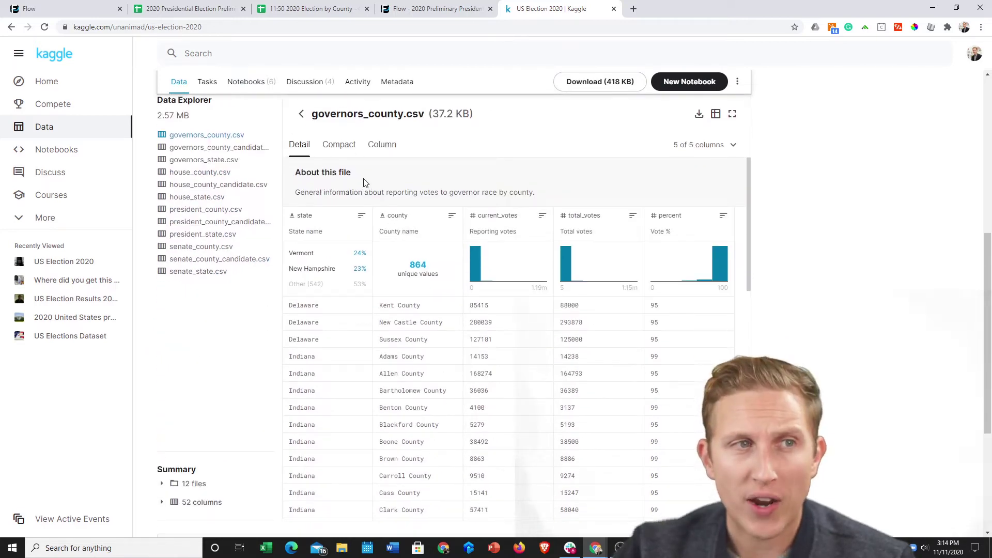
Switch to the 11:50 2020 Election by County spreadsheet and show the header row of the 11:50am sheet
left_click(180, 10)
left_click(290, 10)
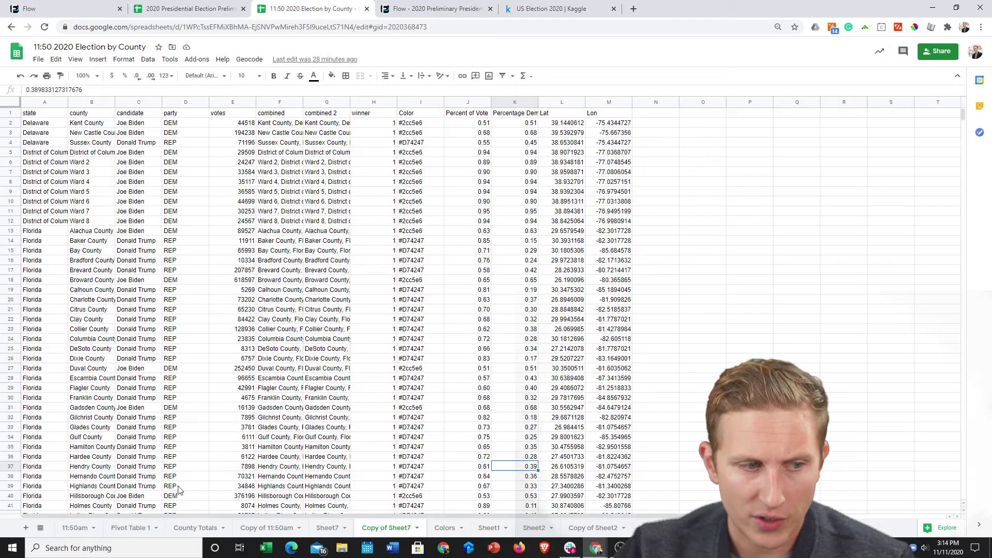
left_click(75, 528)
key("Up")
key("ctrl+Up")
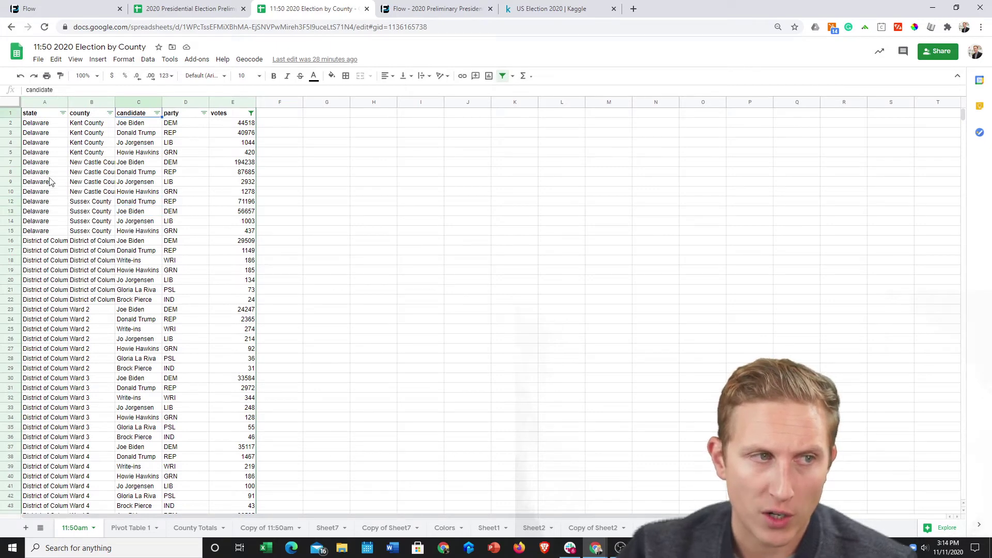
Go through the state, county, candidate, party and votes columns of the first Kent County records
left_click(54, 125)
key("Right")
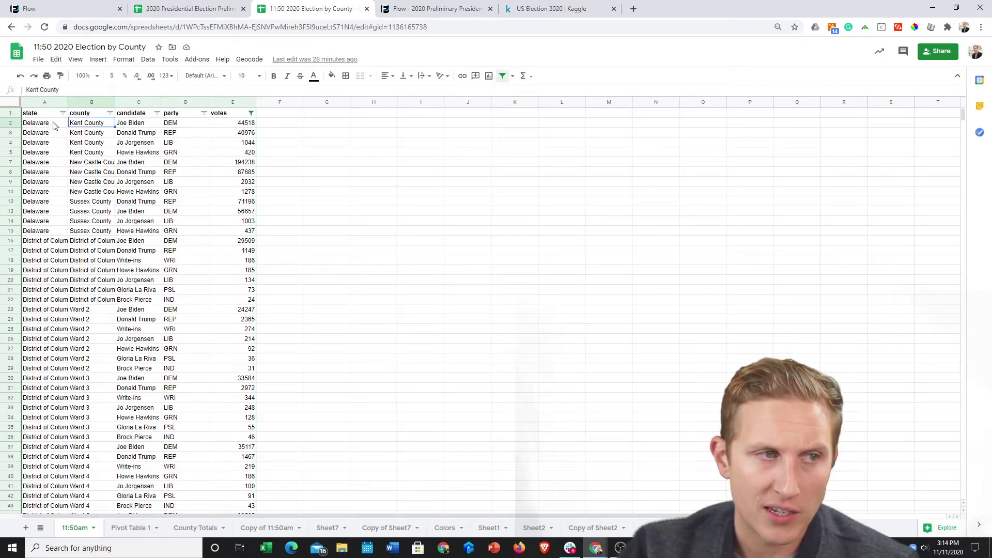
key("Right")
key("Right")
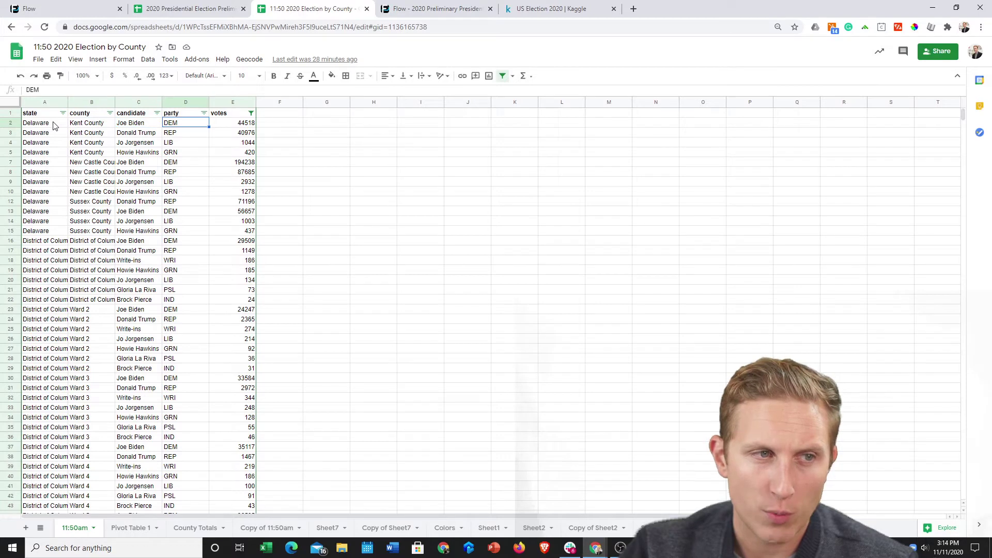
key("Right")
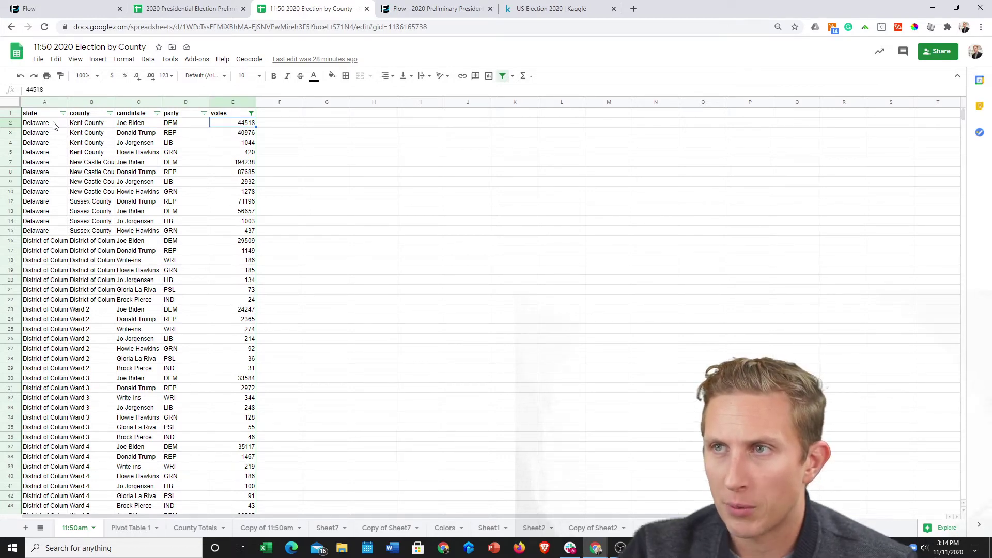
key("Down")
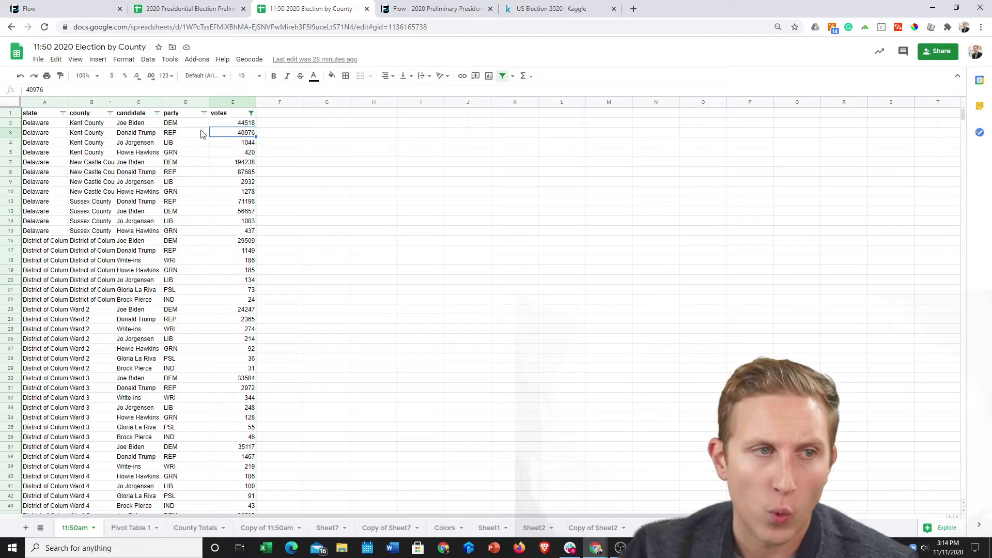
left_click(276, 128)
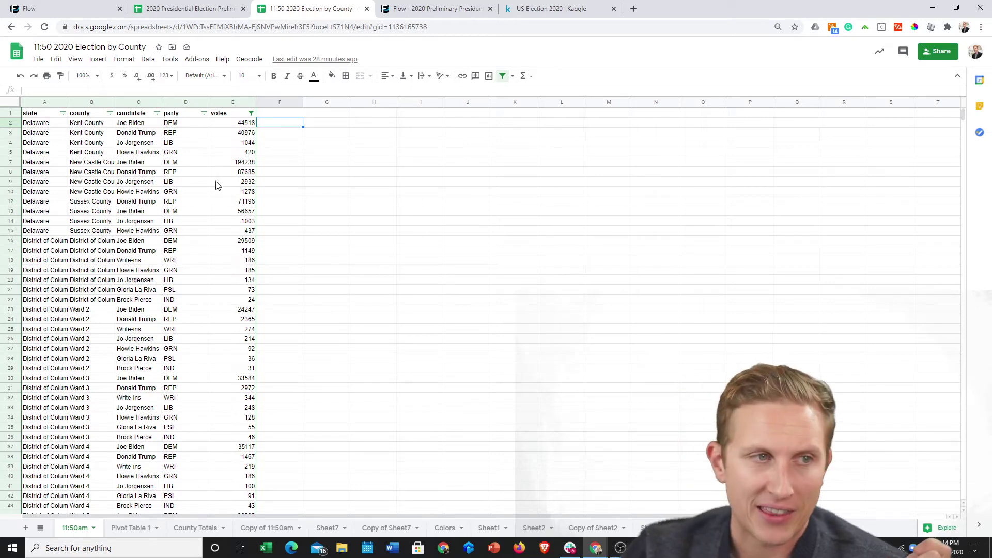
Review Pivot Table 1, then examine the combined 2, Latitude, Longitude, Total and MAX of votes columns in County Totals
left_click(136, 529)
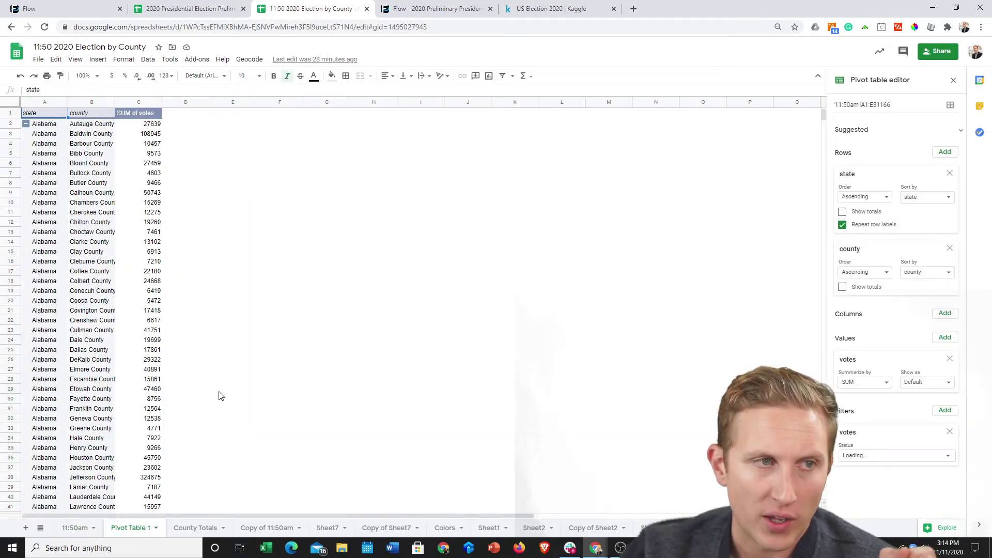
left_click(195, 529)
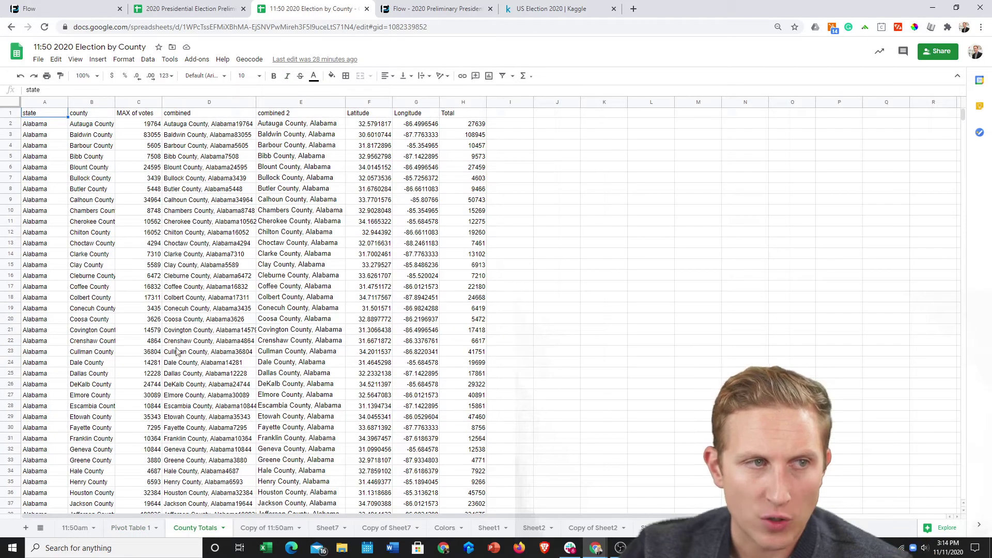
left_click(303, 267)
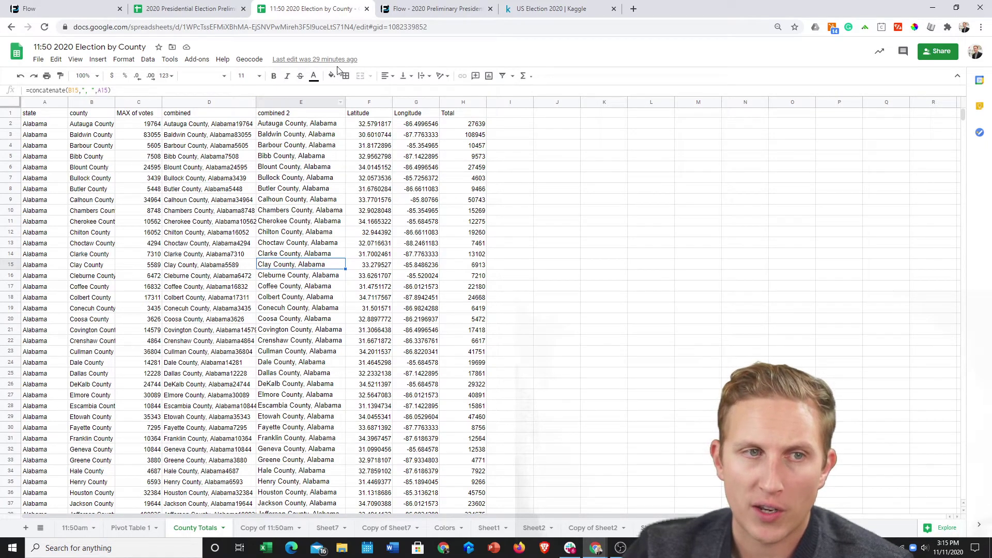
left_click_drag(369, 123, 416, 211)
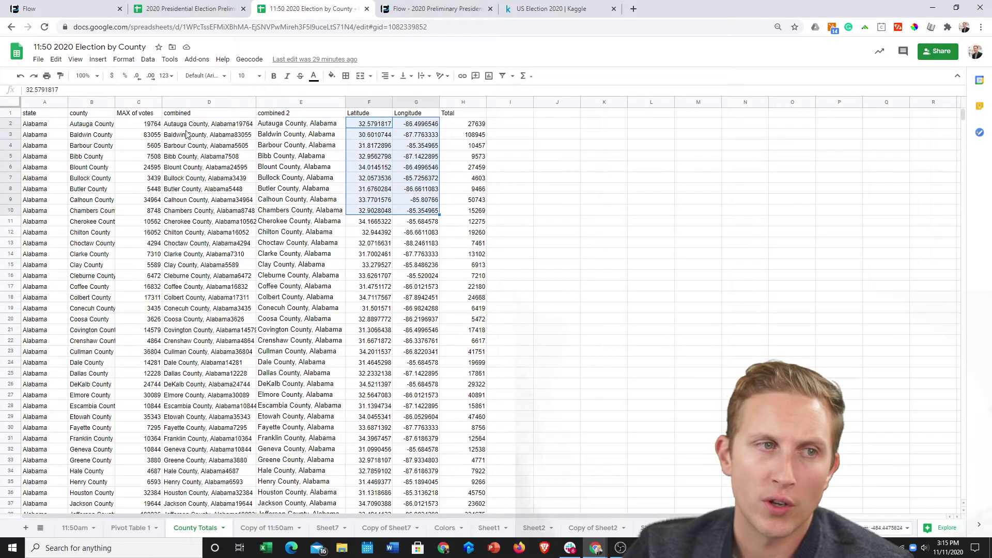
left_click(476, 126)
left_click(139, 126)
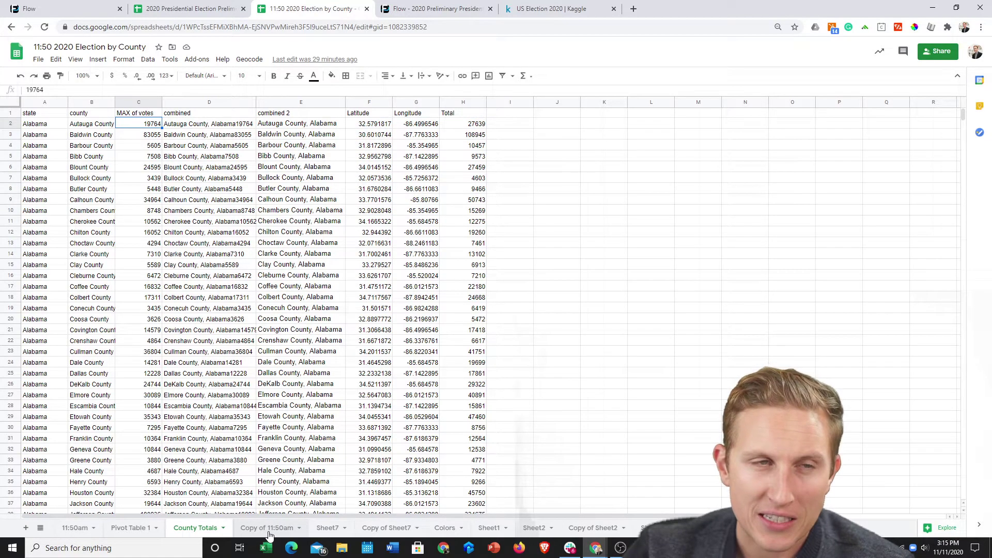
Return to the 2020 Presidential Election Preliminary Results spreadsheet and inspect the combined and combined 2 columns near the first rows
left_click(181, 9)
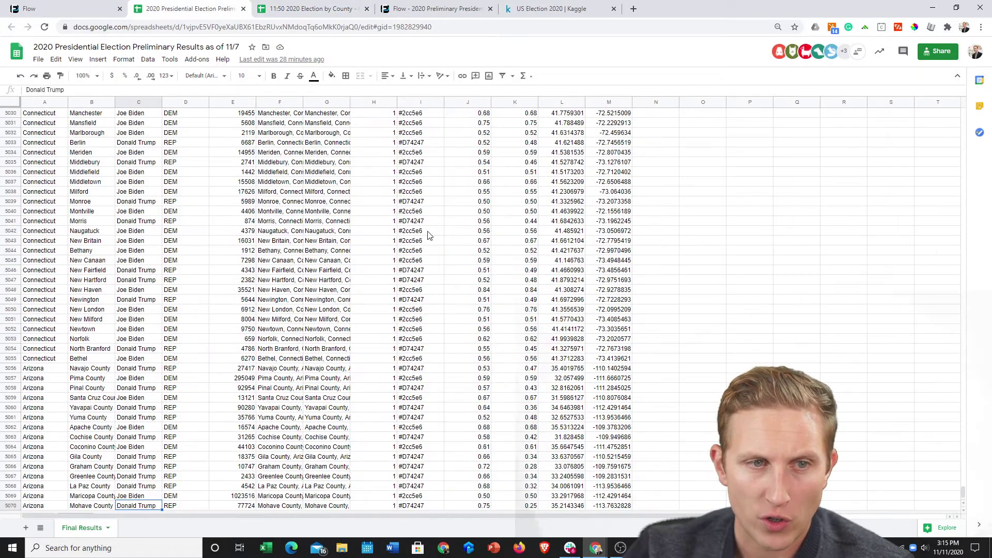
scroll(405, 259, "up", 9)
left_click(320, 251)
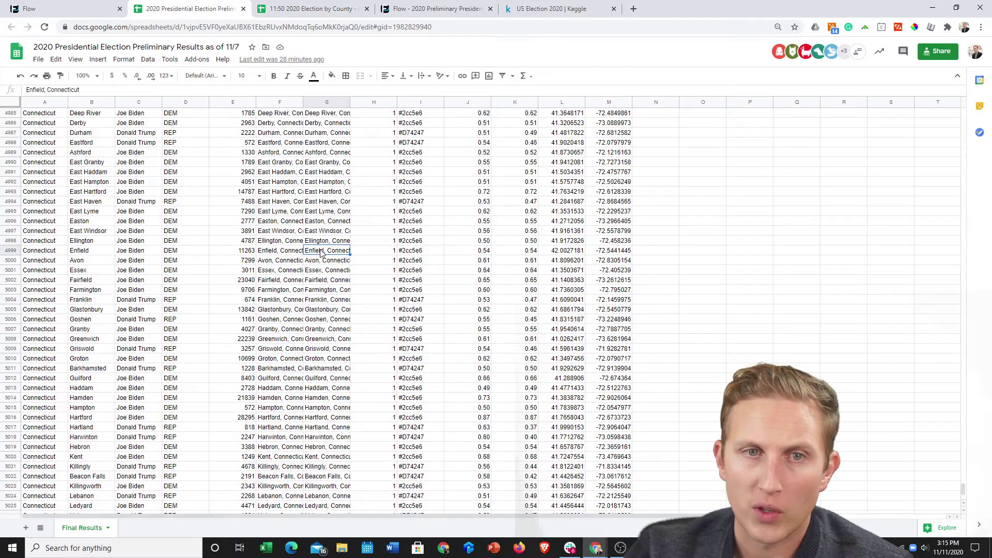
key("ctrl+Up")
left_click(311, 165)
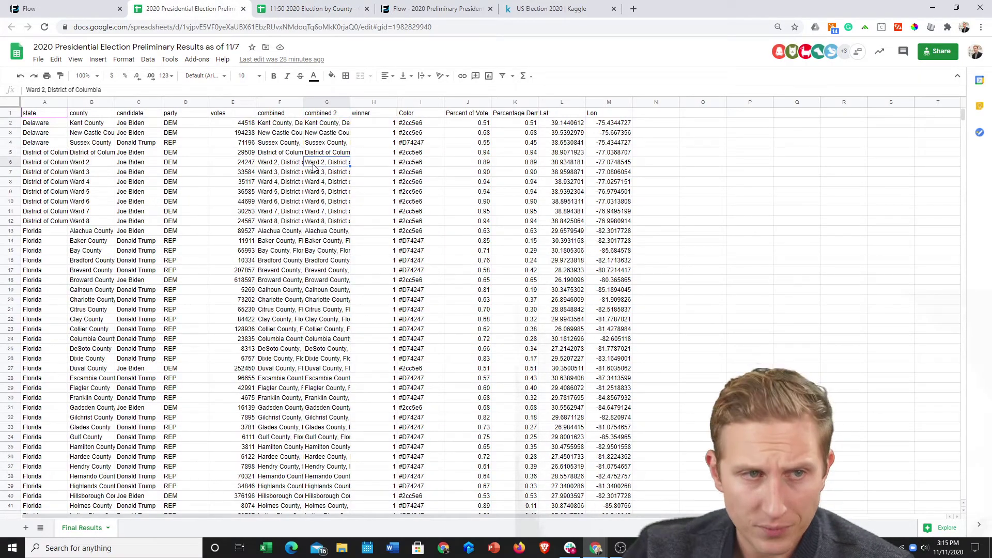
left_click(290, 126)
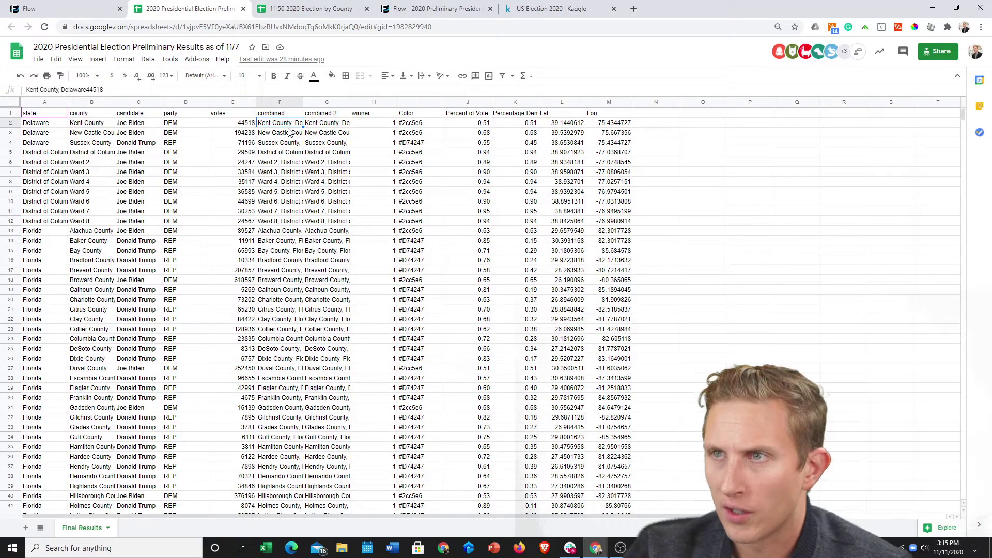
Switch to the published Flow visualization of the 2020 US Election and examine the county dots on the 3D map
left_click(445, 10)
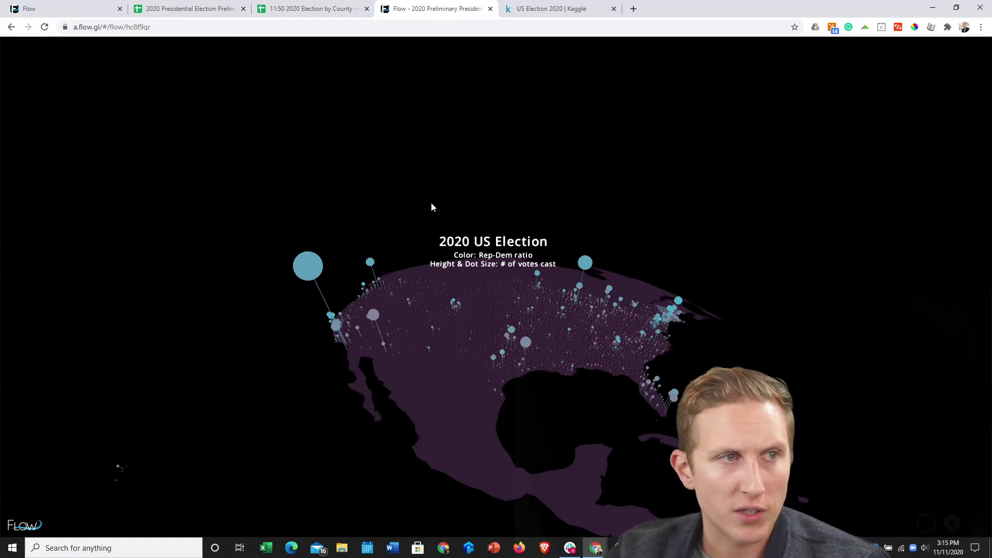
scroll(470, 211, "down", 1)
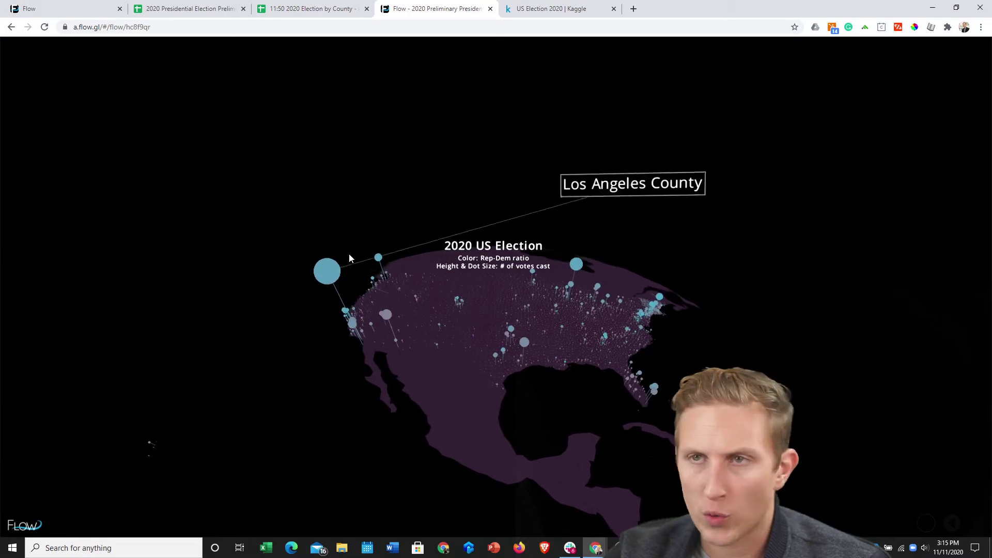
left_click_drag(580, 219, 513, 165)
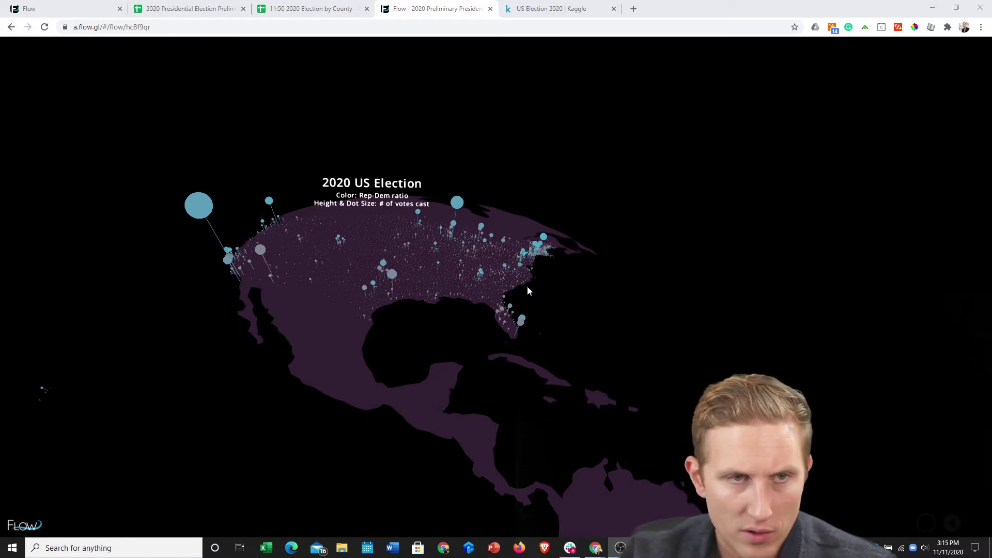
mouse_move(545, 241)
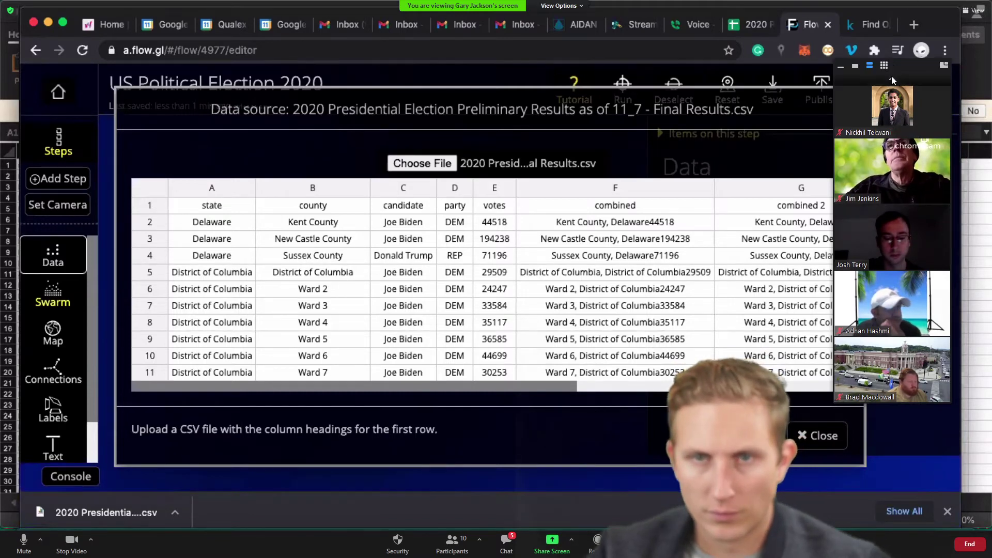
Reduce the meeting's participant strip to a small active speaker video and move it clear of the data table
left_click_drag(896, 77, 79, 149)
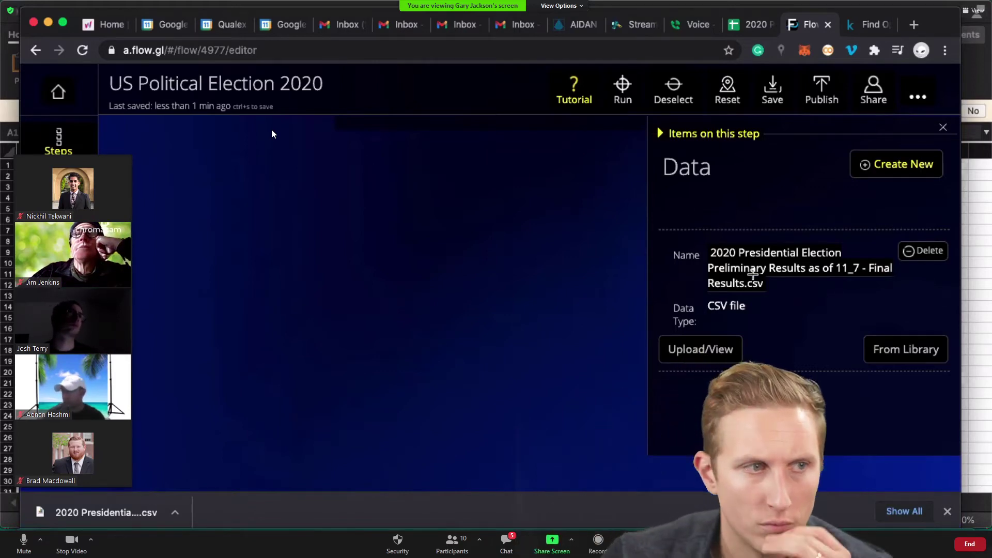
left_click_drag(82, 151, 152, 185)
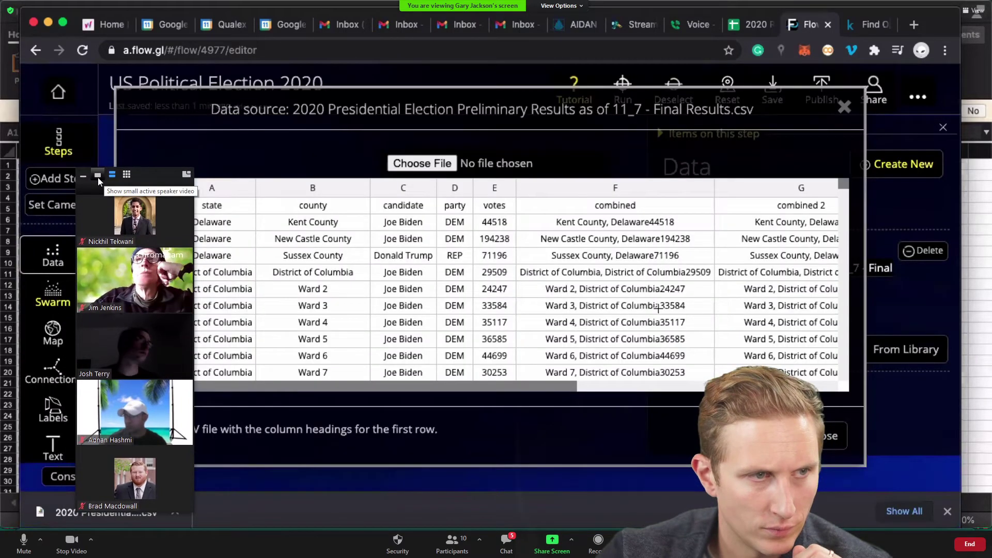
left_click(98, 177)
left_click_drag(243, 175, 938, 10)
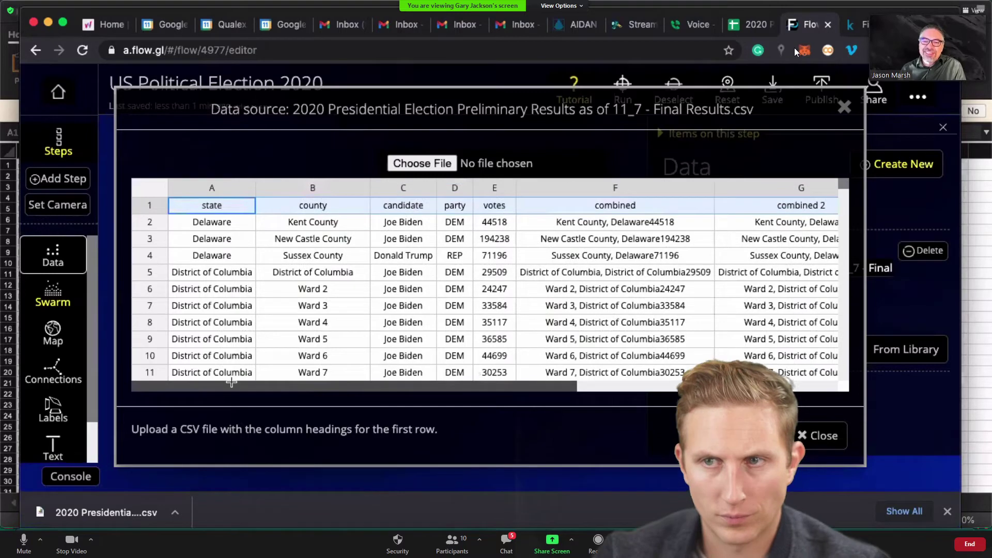
Check the latest messages in the meeting chat and close the election results CSV preview
left_click(506, 540)
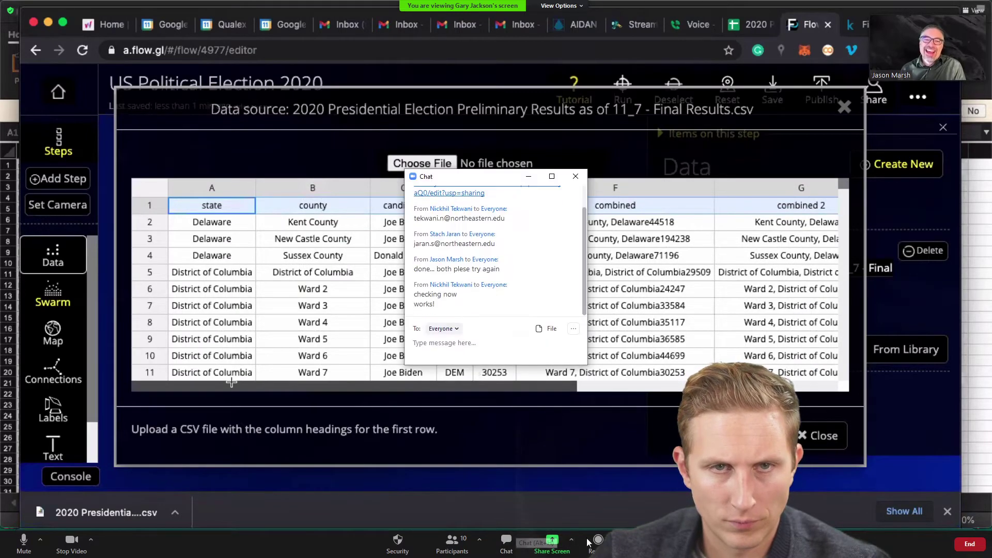
left_click(576, 176)
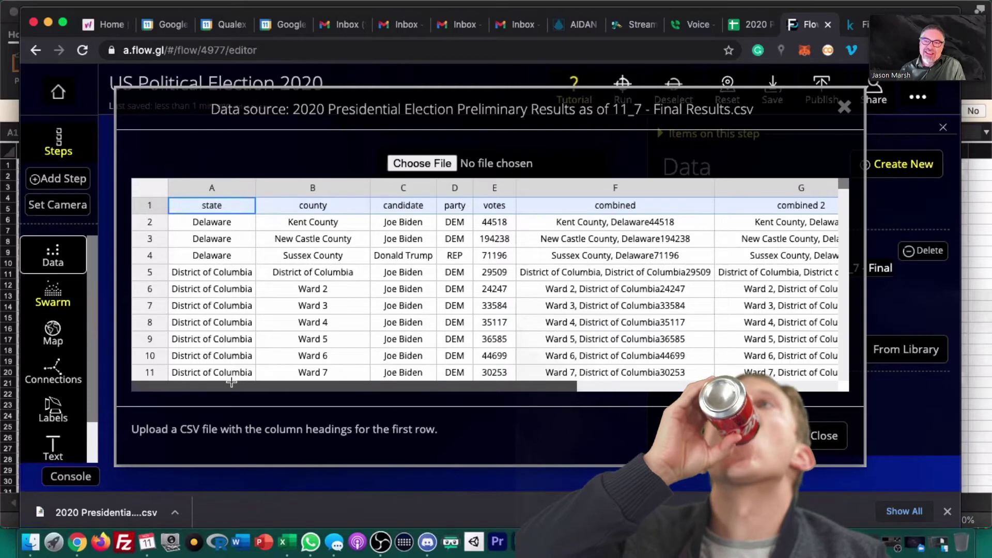
left_click(810, 436)
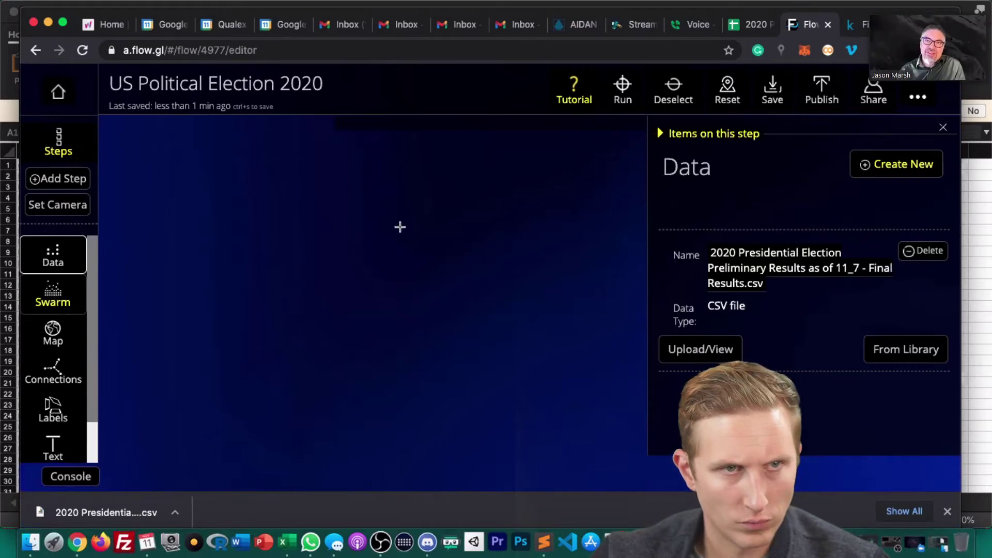
Check the items on this step and the Swarm settings, and return to the project's Data settings
left_click(662, 134)
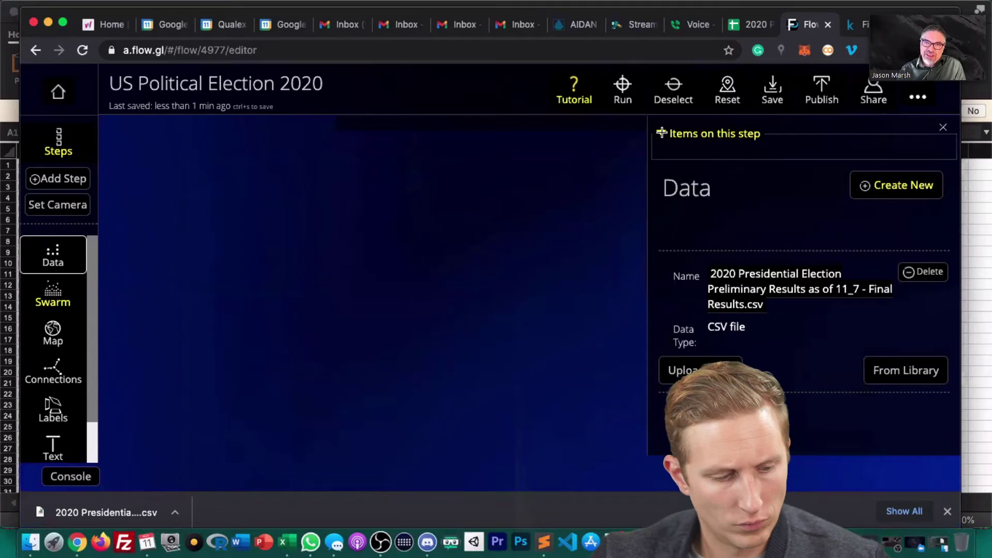
left_click(661, 133)
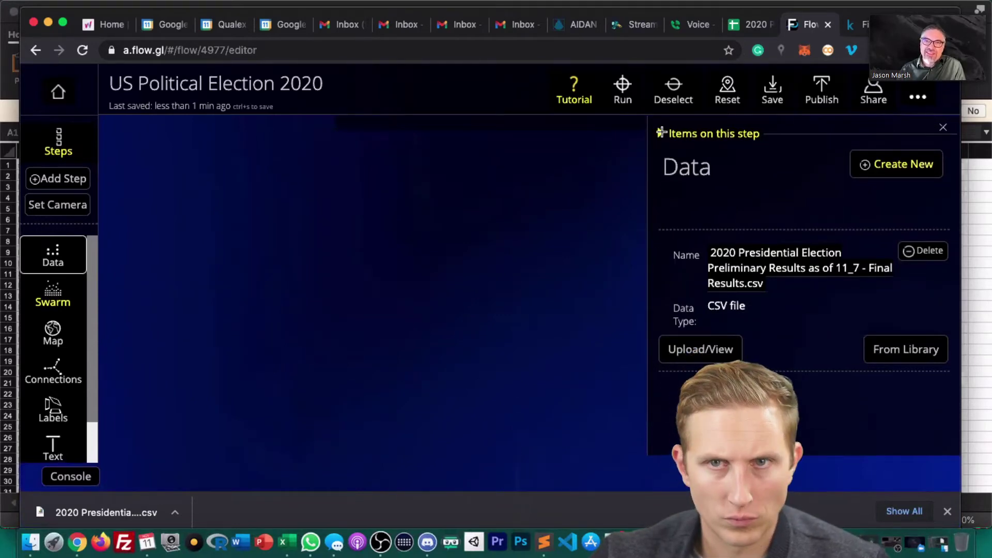
left_click(945, 126)
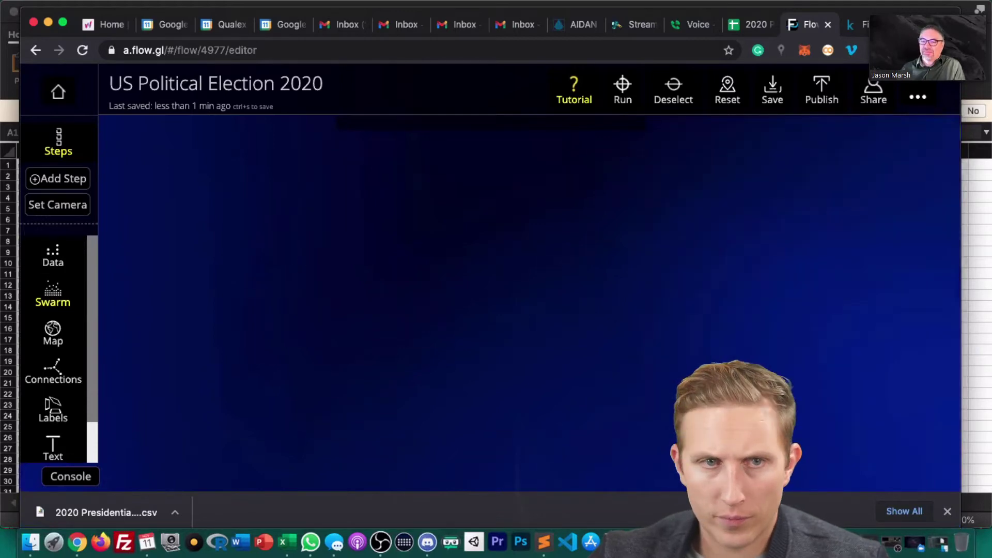
left_click(54, 302)
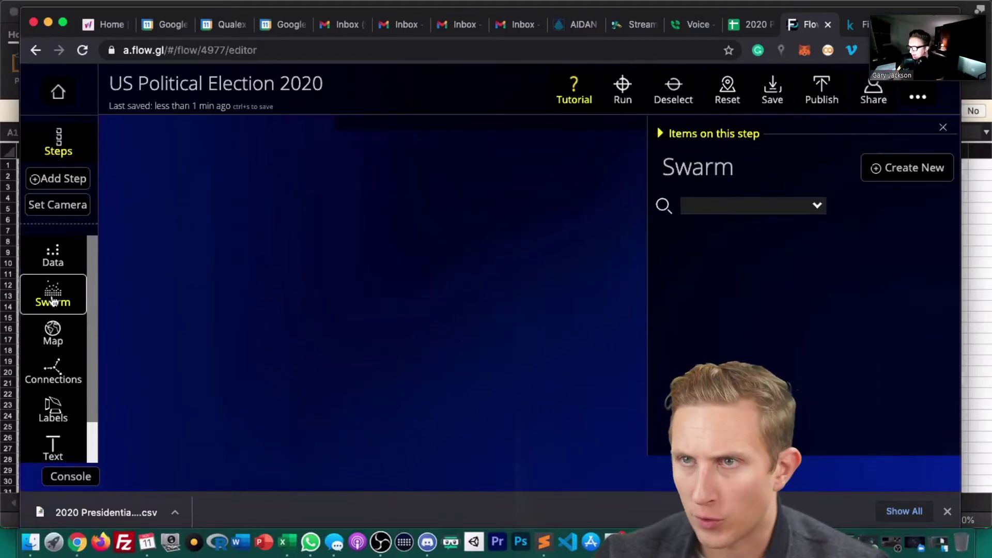
left_click(51, 261)
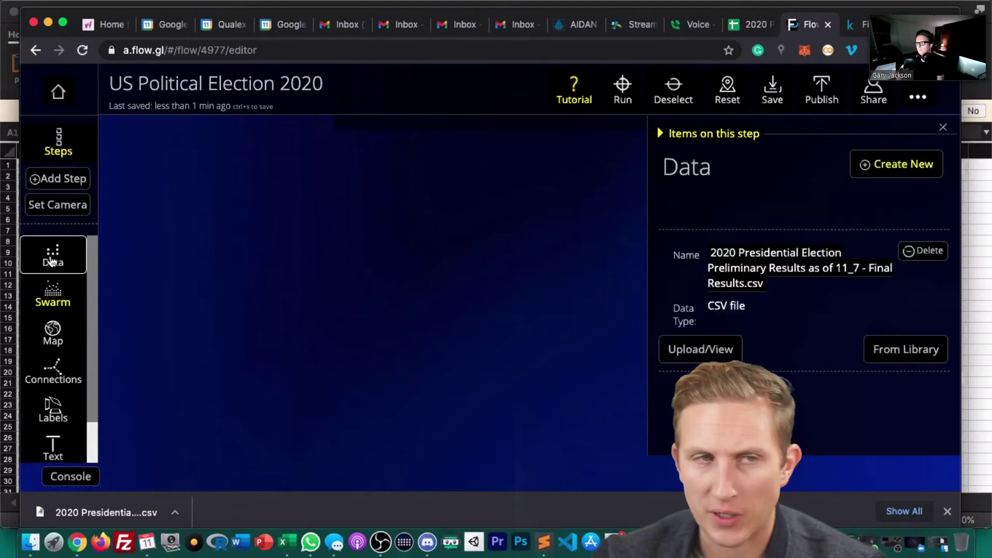
Look in the Downloads folder in Finder for the downloaded 2020 Presidential election CSV, and minimize the Finder window
left_click(175, 513)
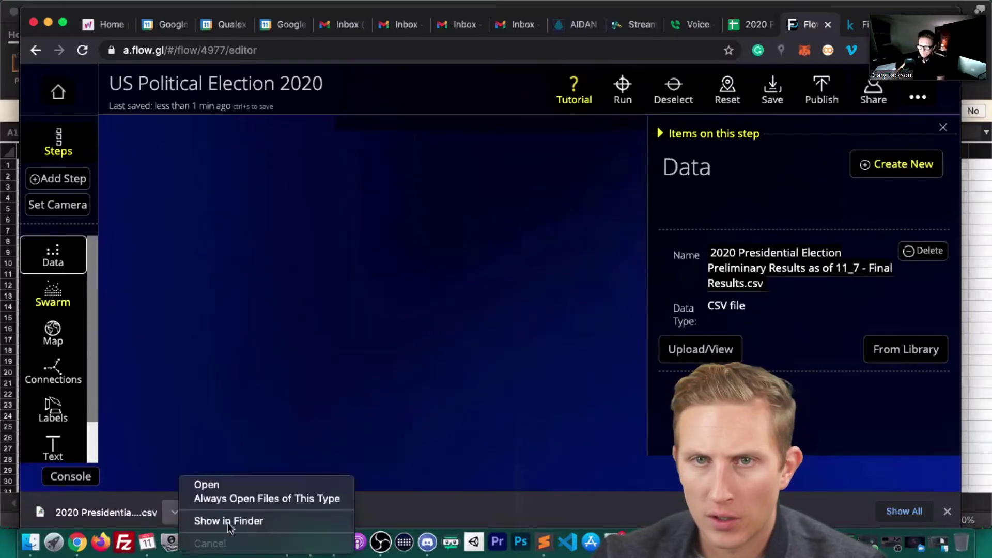
left_click(473, 281)
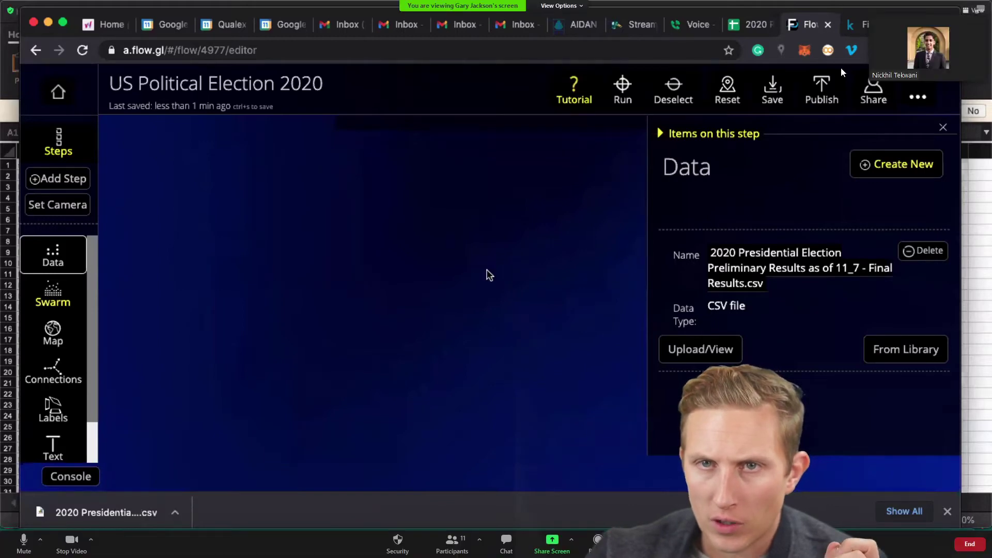
left_click(192, 510)
left_click_drag(221, 70, 150, 93)
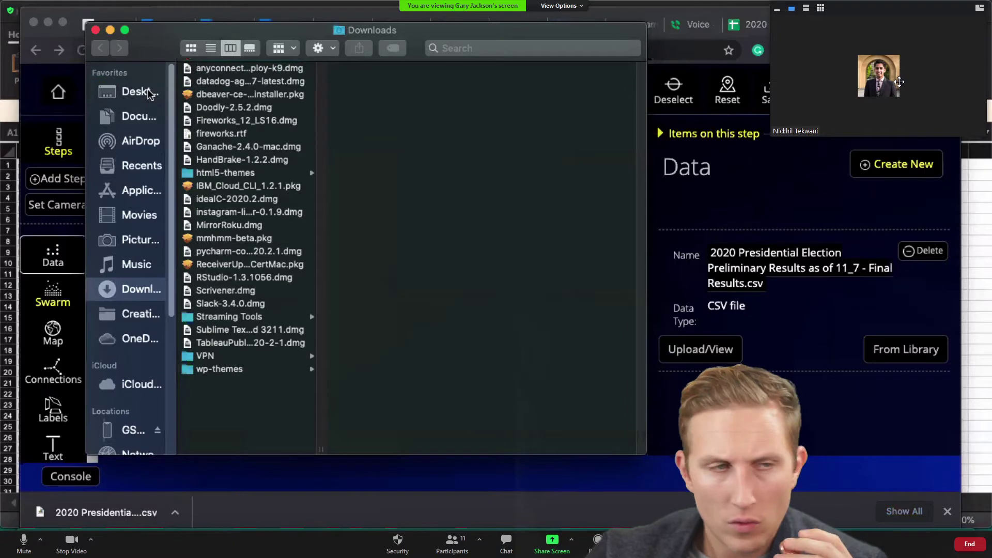
left_click(111, 30)
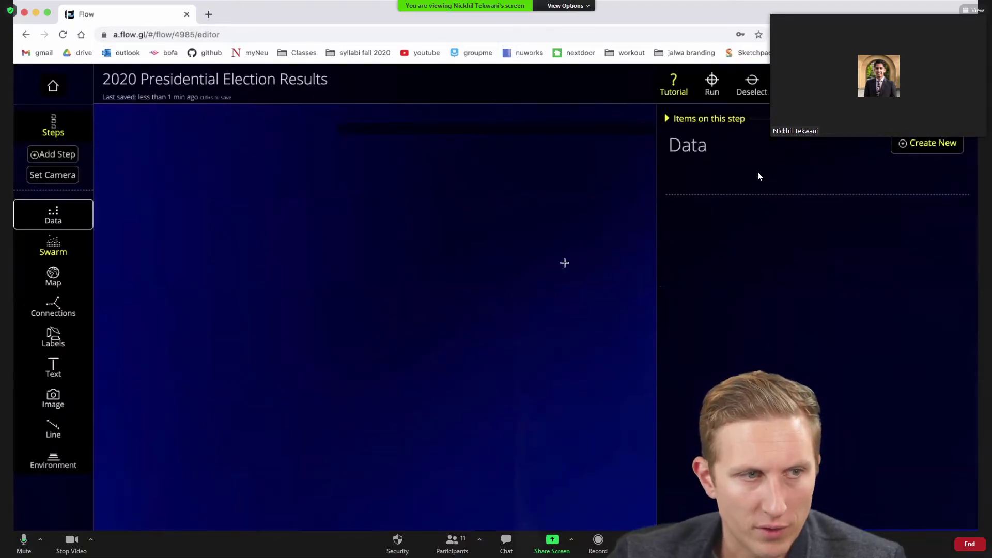
Leave the full-screen meeting view and bring up the published 2020 US Election visualization in the browser
left_click_drag(895, 18, 884, 12)
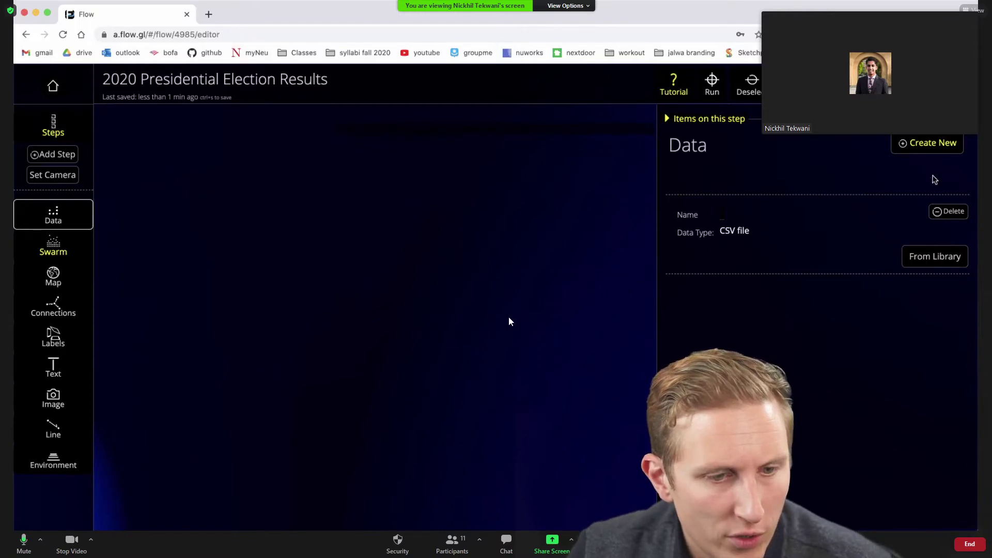
double_click(497, 302)
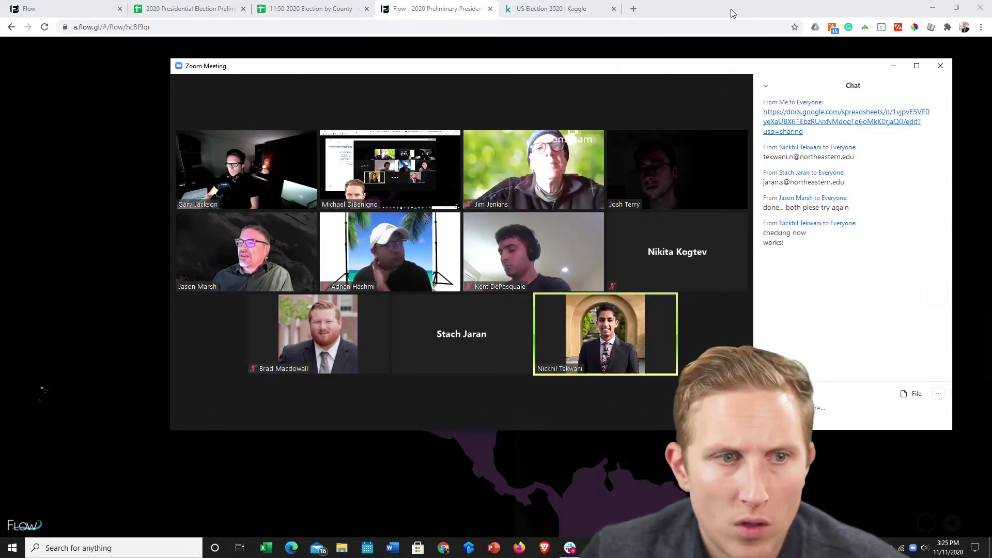
left_click(751, 12)
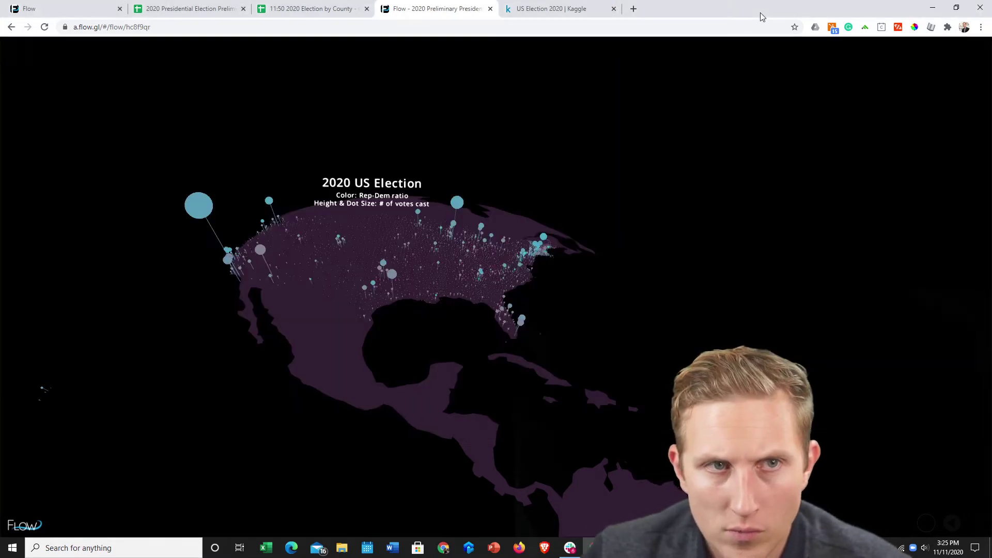
key("ctrl+shift+n")
key("ctrl+w")
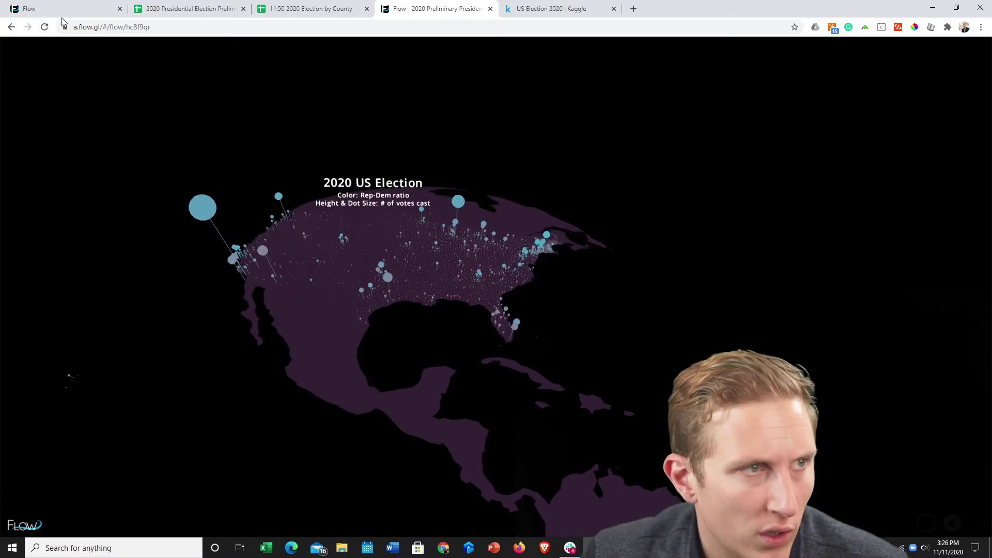
Switch back to the Zoom meeting and show the shared 2020 US Presidential Election flow in full screen
key("alt+Tab")
key("alt+Tab")
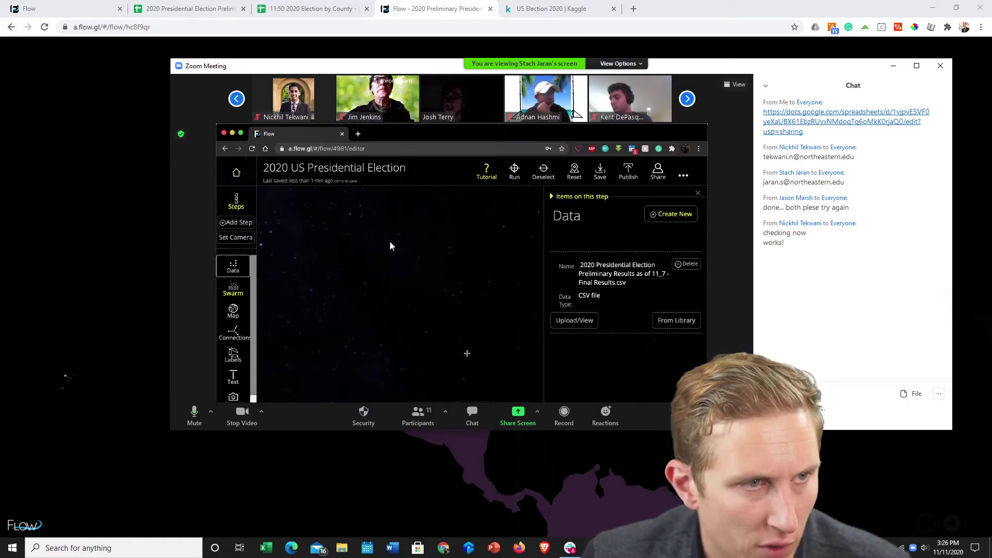
double_click(390, 241)
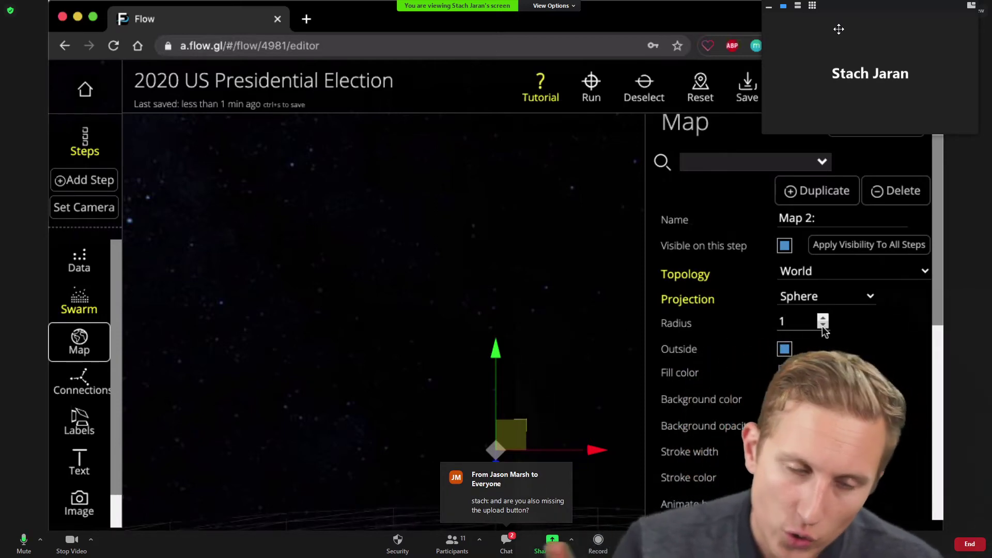
Reduce the sphere radius of Map 2, trying 0.25 and settling on 0.5
left_click(822, 325)
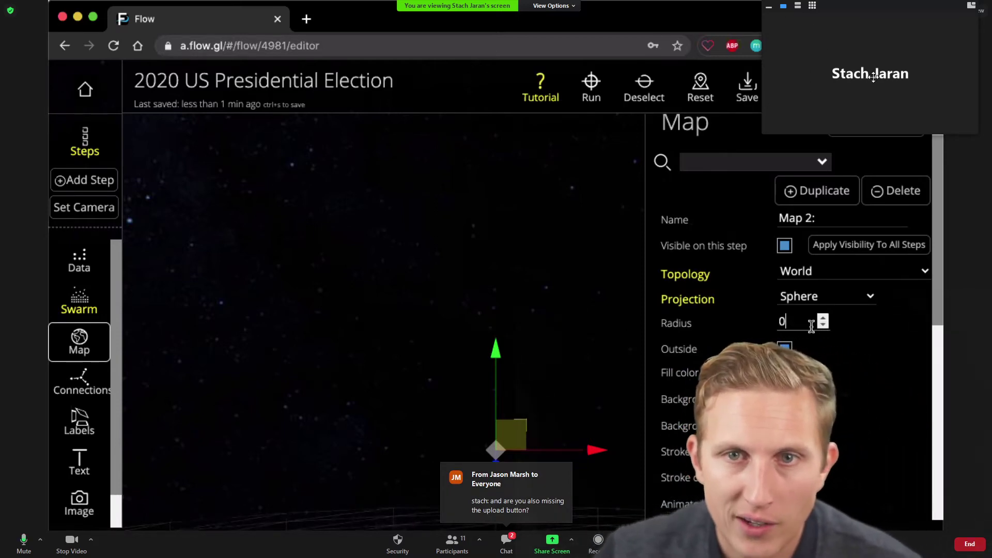
type(".25")
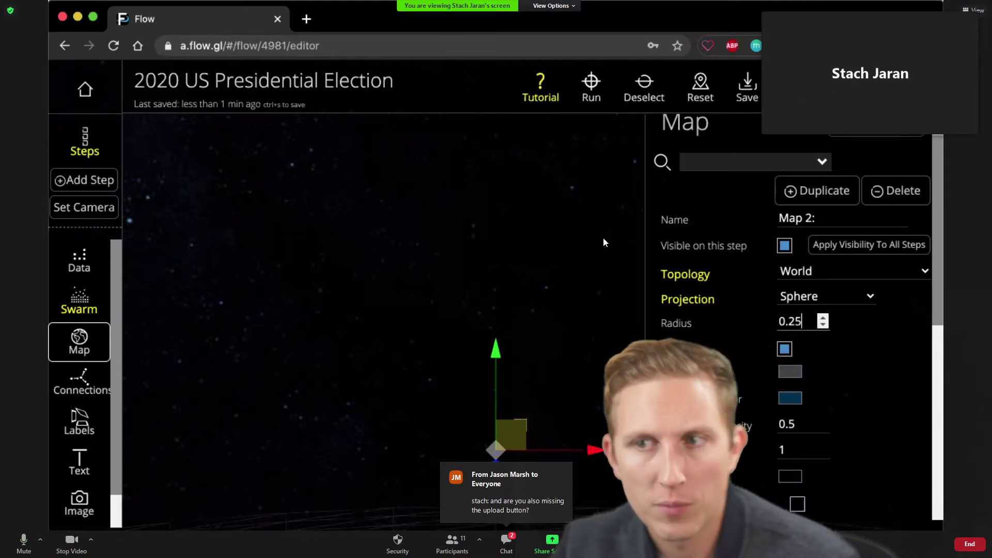
key("Return")
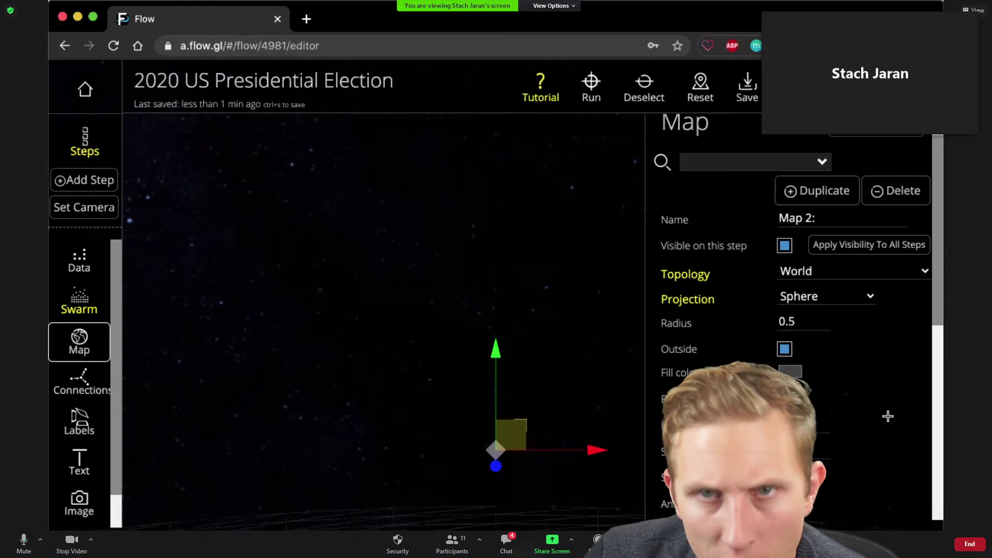
Hide the meeting's video thumbnail and reset the camera to bring the globe into view
left_click(768, 6)
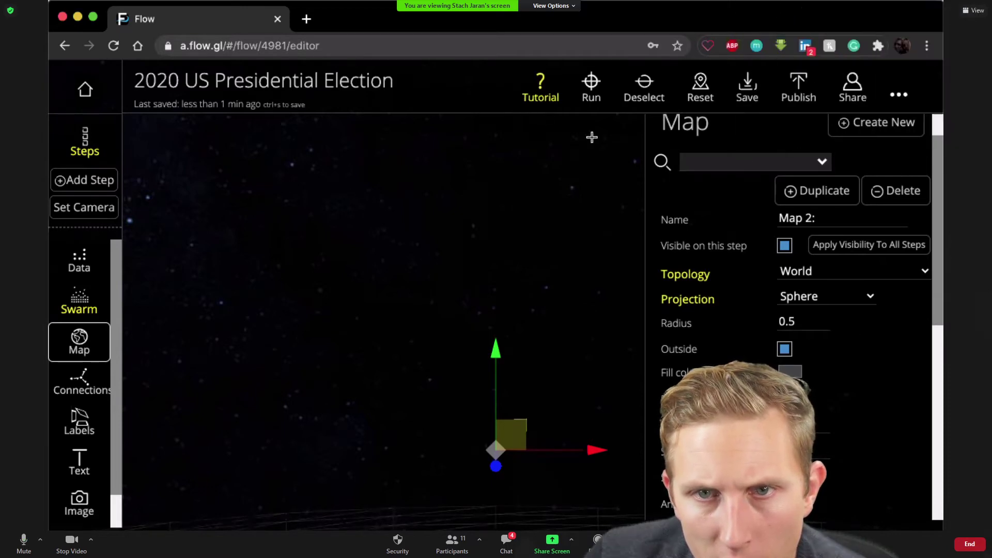
left_click(698, 98)
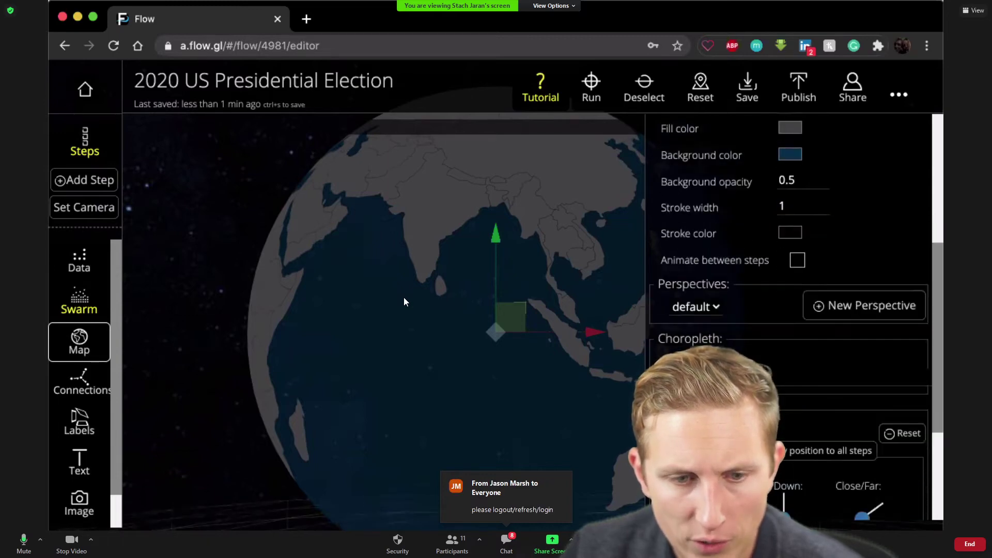
Rotate the globe about its vertical axis to 175 degrees so the Americas face the camera
scroll(781, 419, "down", 1)
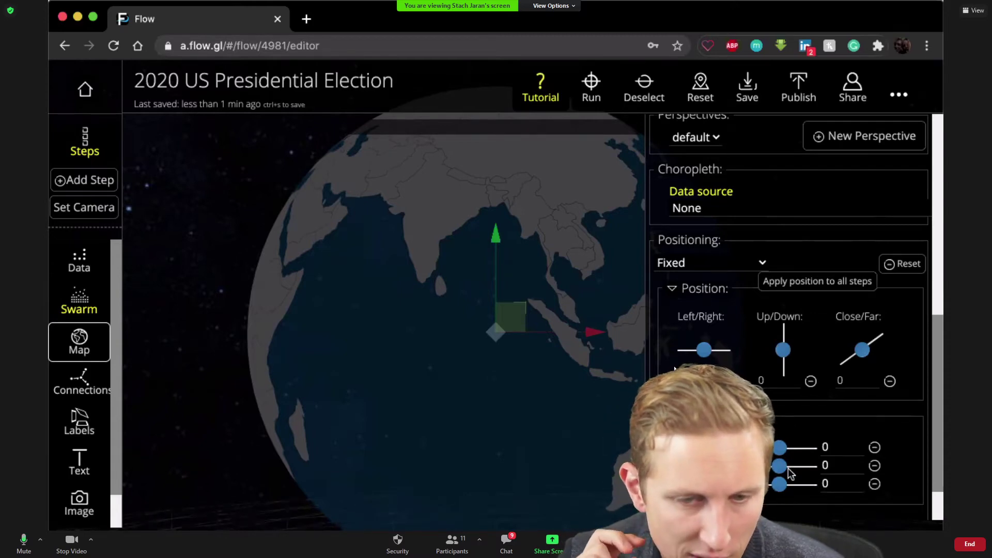
left_click(857, 463)
left_click(857, 463)
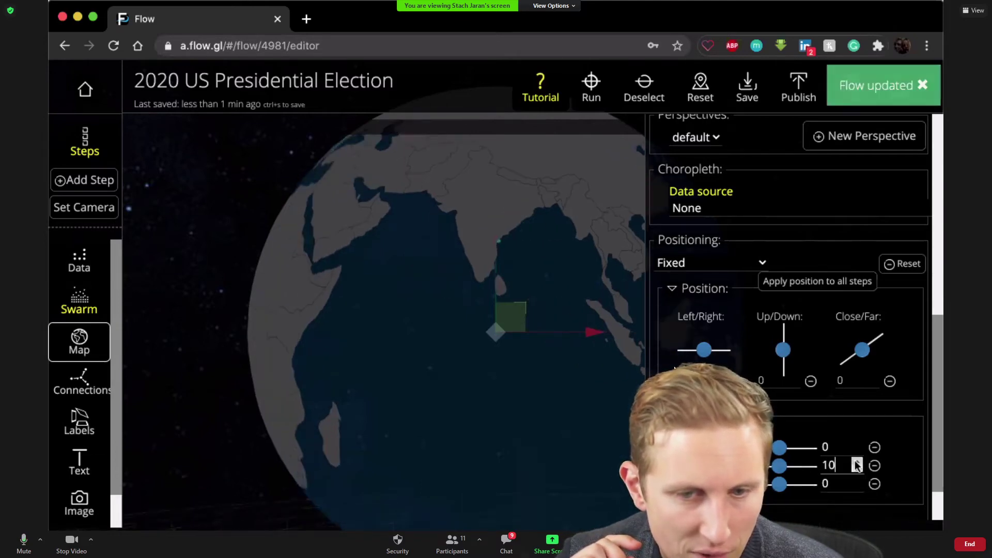
left_click(857, 463)
double_click(856, 463)
double_click(857, 463)
double_click(856, 463)
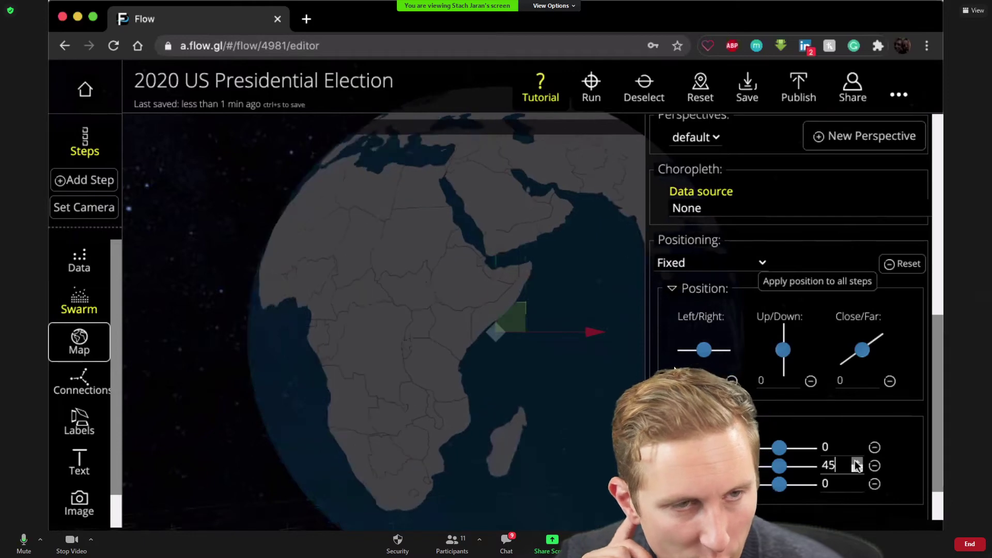
left_click(856, 463)
double_click(857, 463)
left_click(857, 463)
double_click(856, 463)
double_click(857, 462)
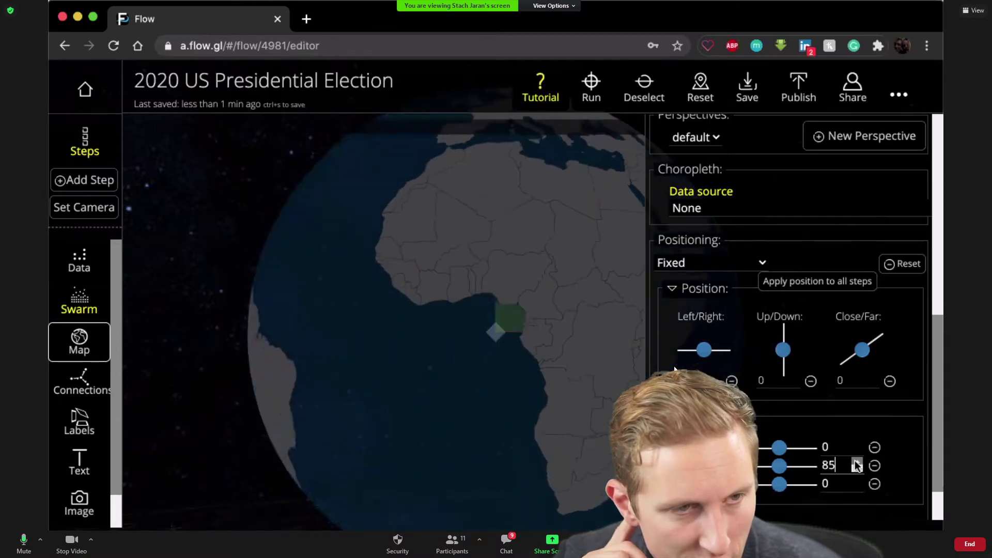
double_click(857, 463)
double_click(856, 463)
double_click(857, 463)
double_click(857, 463)
double_click(857, 462)
double_click(857, 463)
triple_click(857, 463)
triple_click(856, 463)
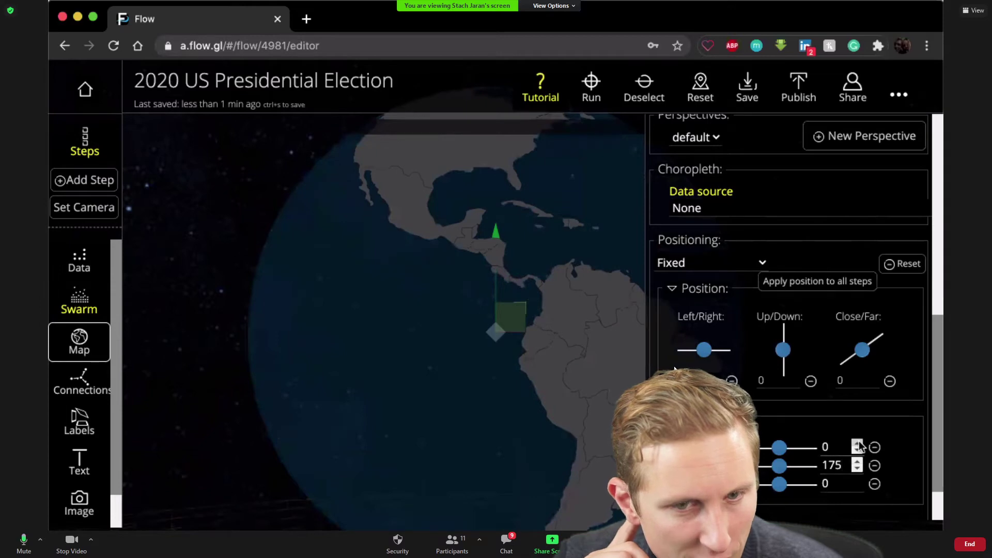
Adjust the globe's tilt with the first rotation value, raising it to 25 and lowering it again in steps of 5
left_click(857, 443)
double_click(857, 443)
double_click(857, 443)
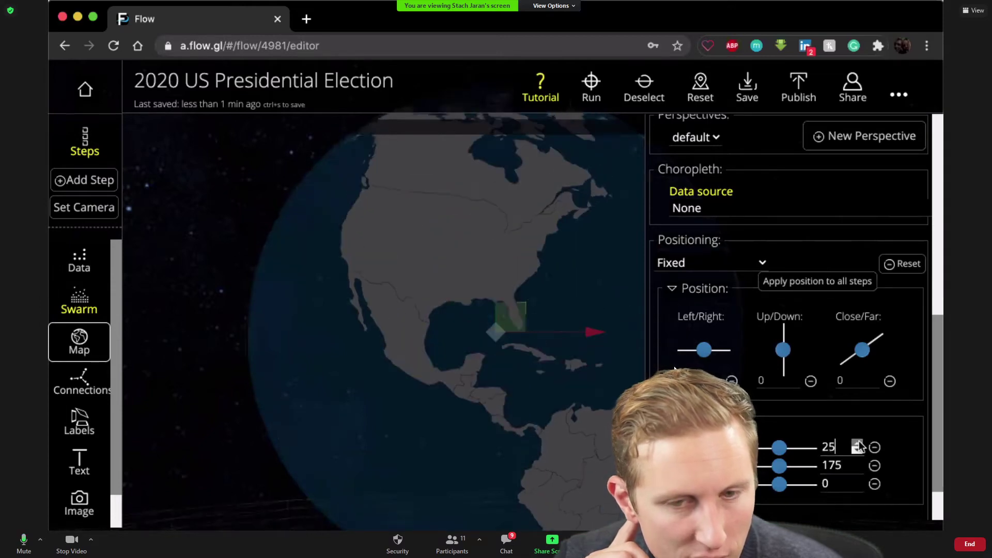
left_click(858, 452)
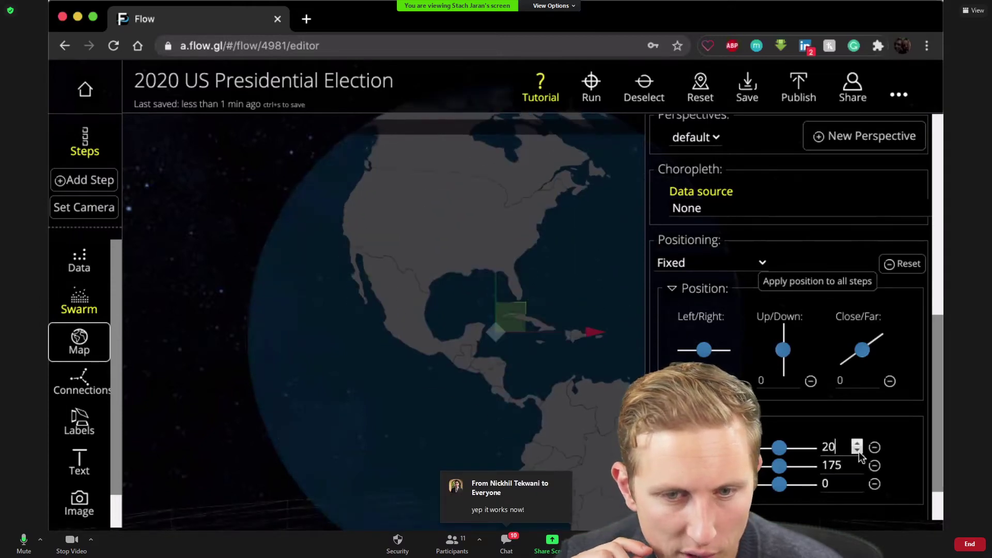
left_click(859, 451)
double_click(859, 451)
left_click(858, 451)
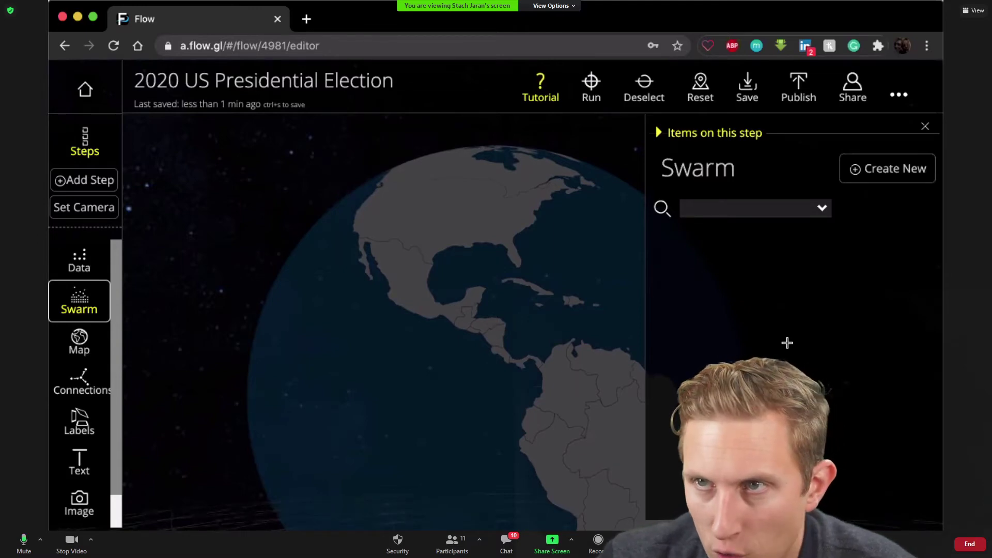
Create a new swarm on the current step of the election flow
left_click(873, 179)
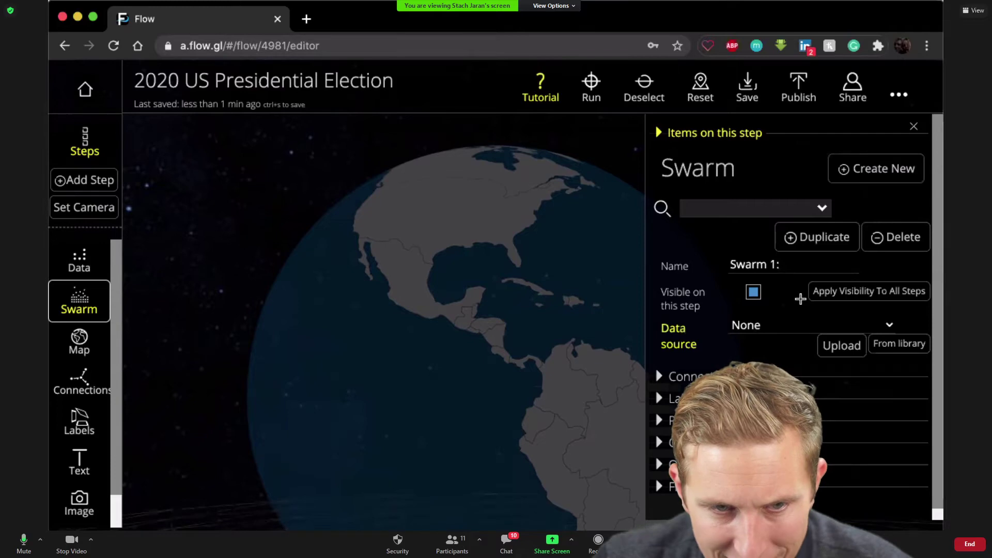
Set the swarm's data source to the 2020 Presidential Election dataset and add a new step to the flow
left_click(751, 323)
left_click(769, 310)
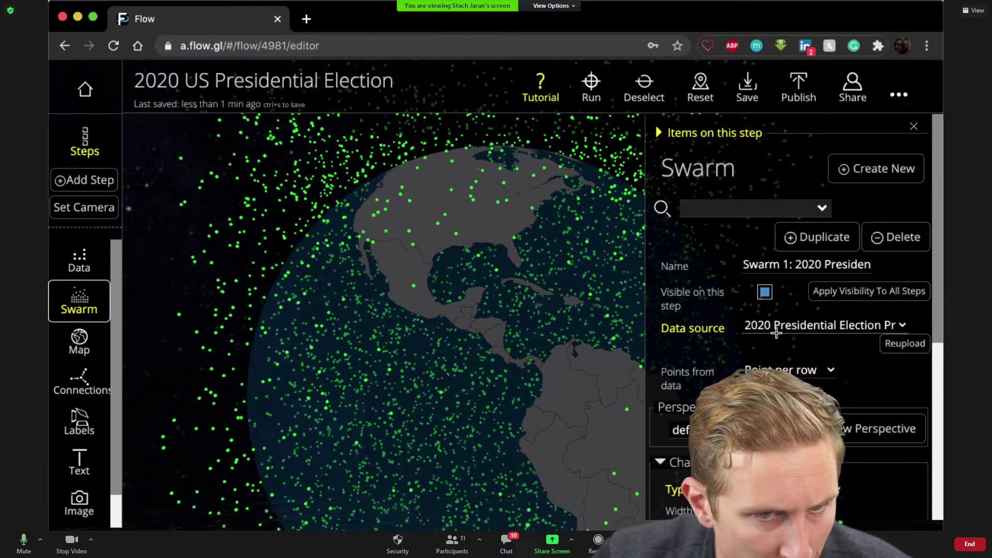
left_click(89, 181)
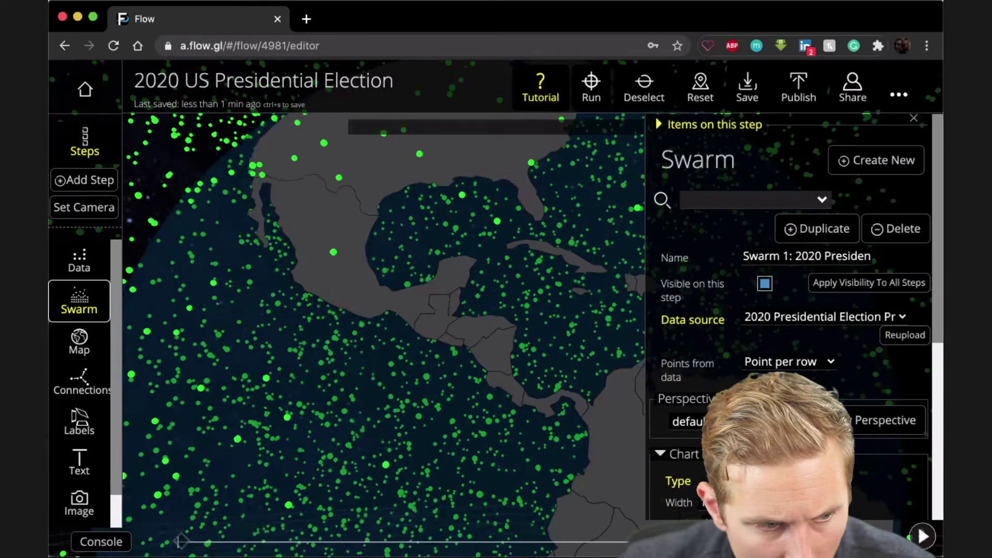
Create a new perspective named 2 for the swarm on the first step
scroll(899, 408, "down", 1)
left_click(888, 403)
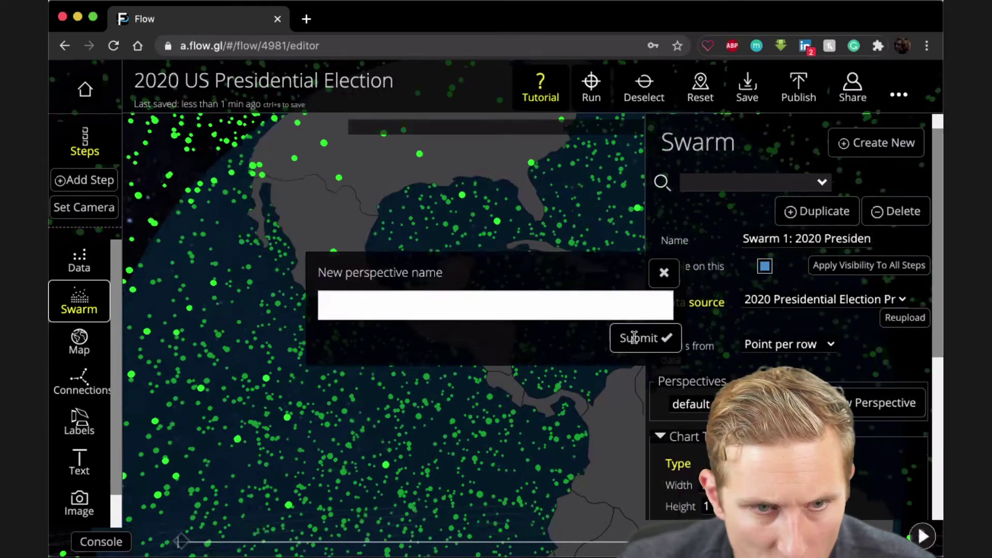
left_click(490, 302)
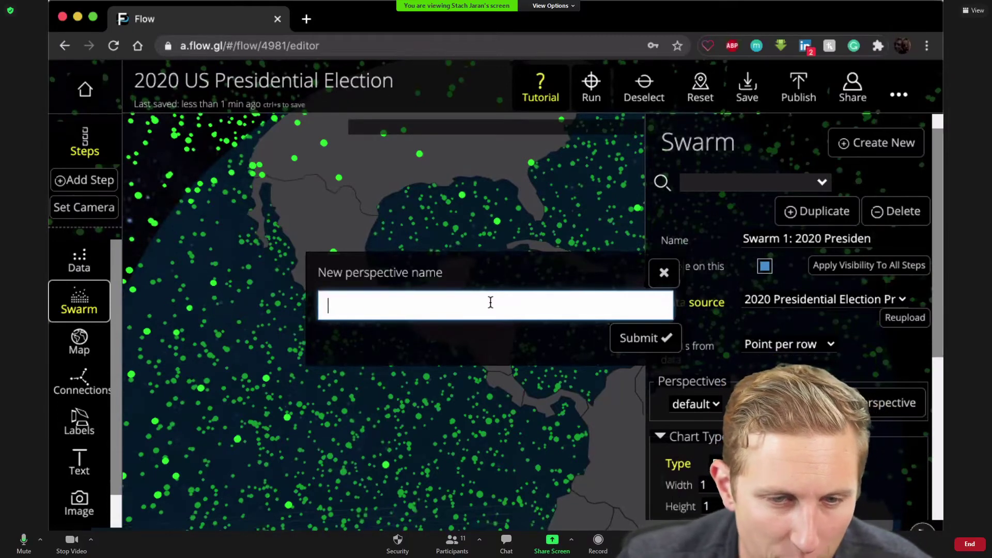
type("2")
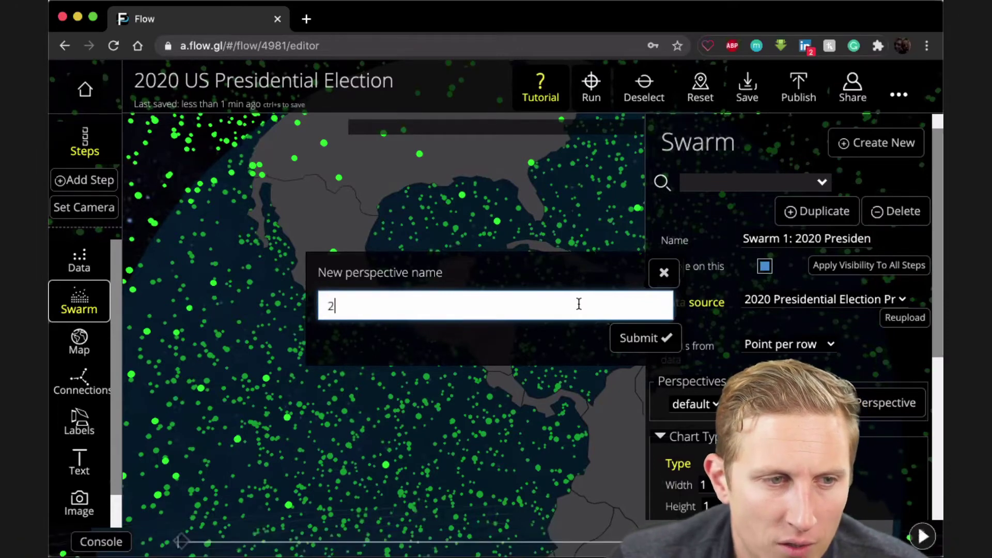
left_click(626, 339)
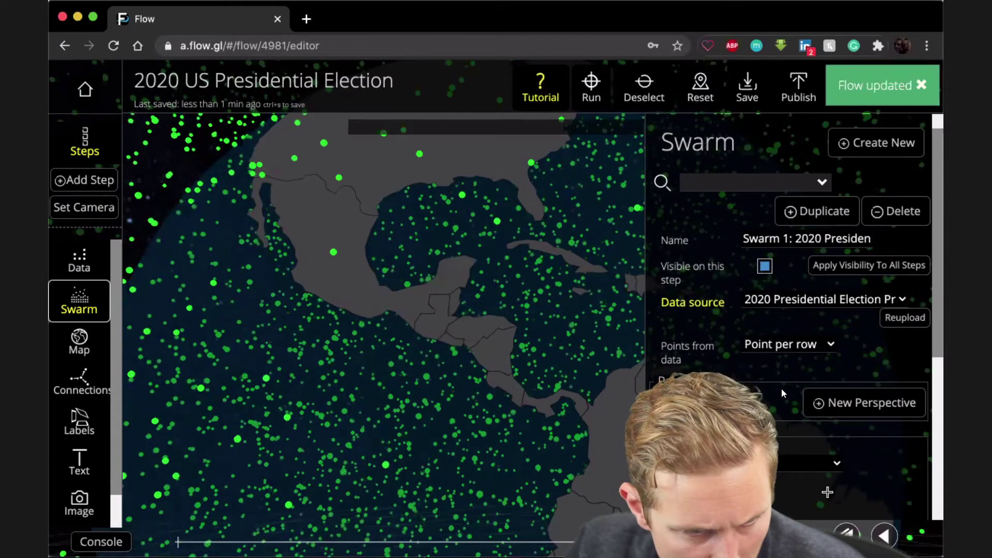
Check which perspective the swarm uses on the first step and on the second step
scroll(781, 392, "down", 2)
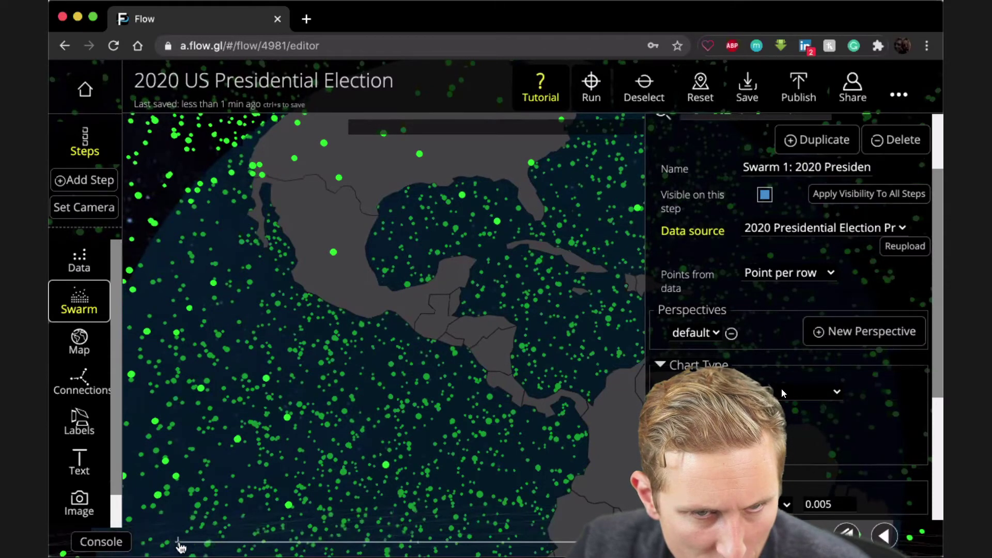
left_click(180, 546)
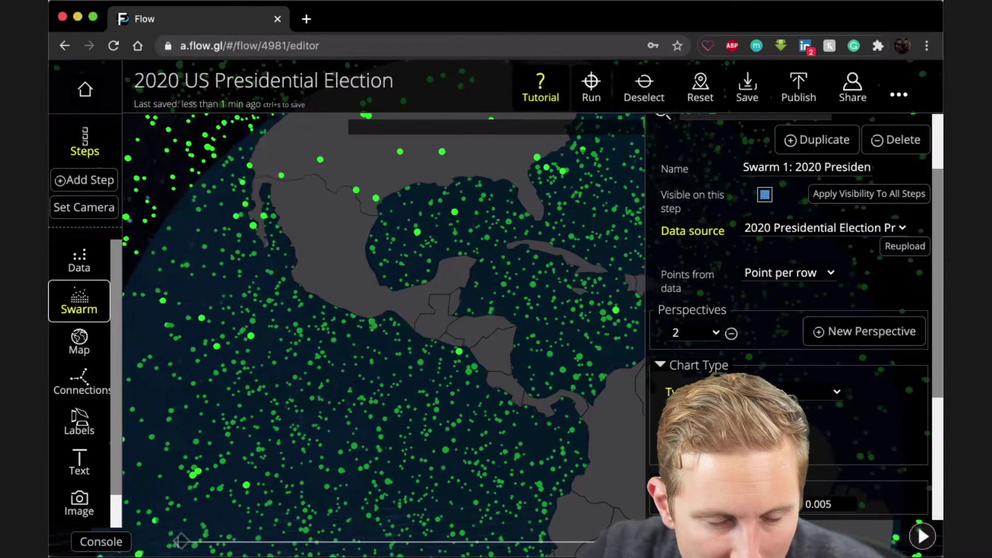
left_click(712, 333)
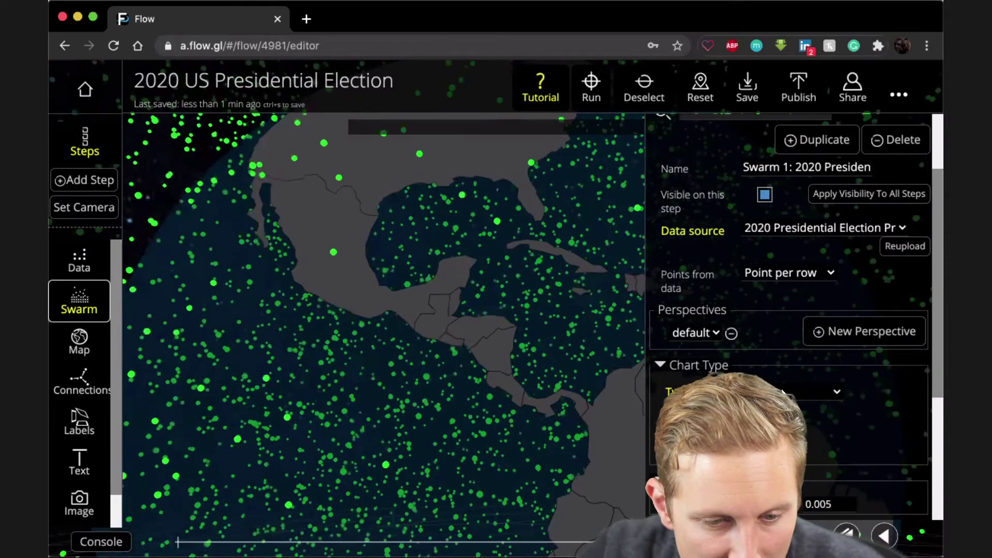
left_click(712, 335)
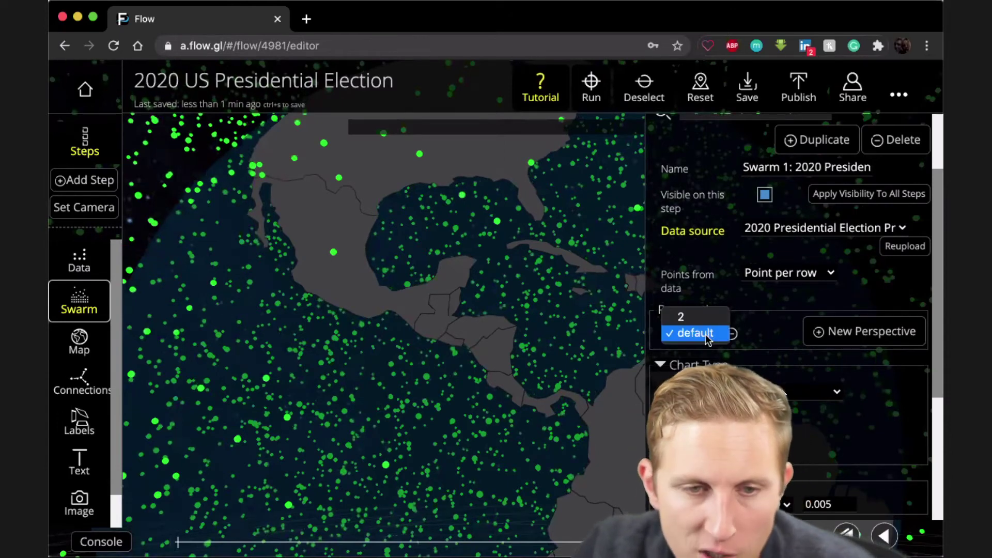
key("Up")
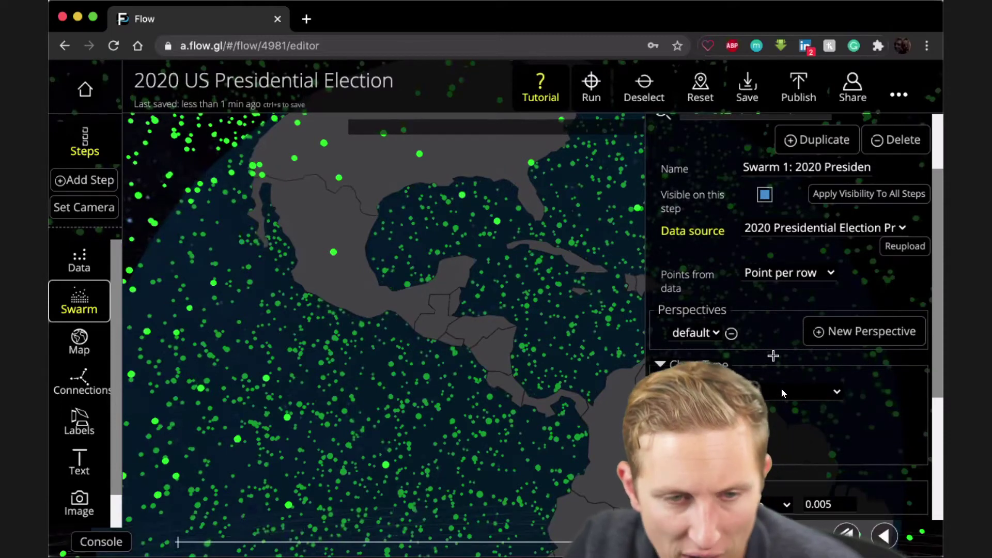
Change the default perspective's chart type to Map from coordinates and place its points using Map 1
scroll(781, 393, "down", 1)
left_click(774, 365)
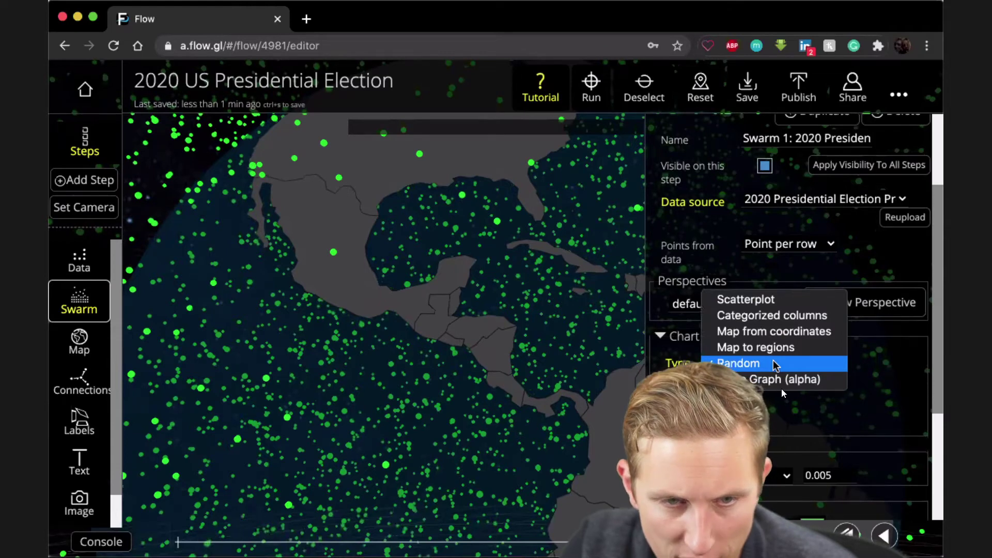
left_click(778, 332)
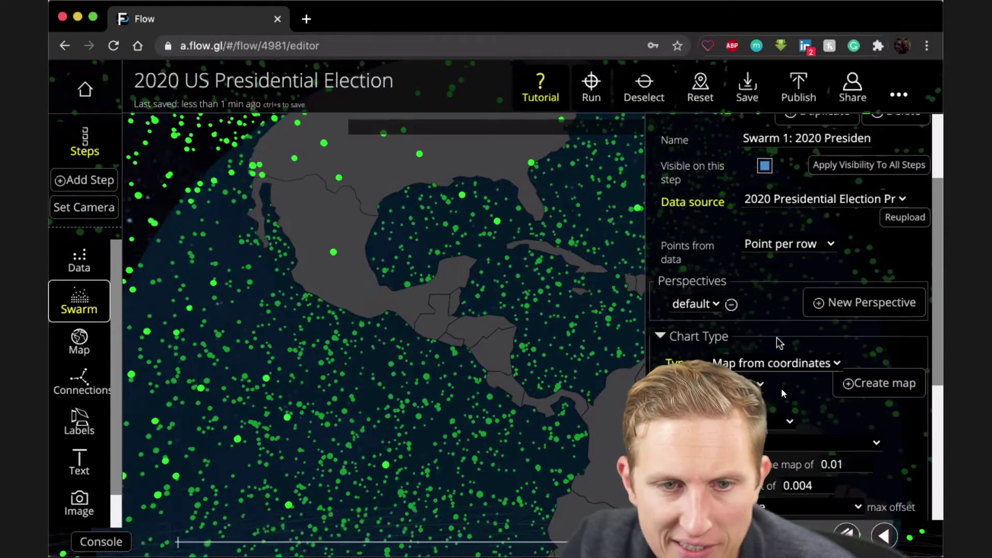
scroll(781, 391, "down", 2)
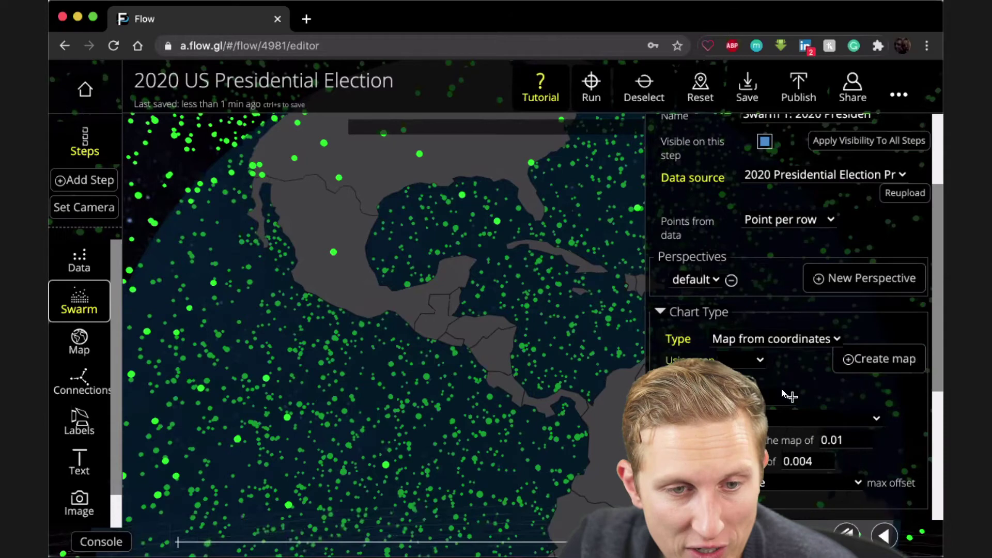
scroll(781, 390, "down", 1)
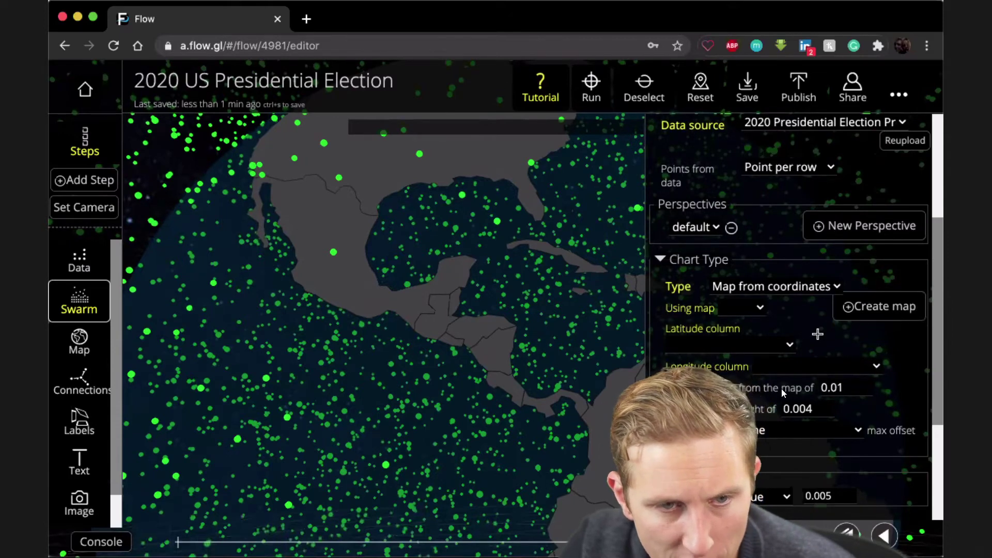
left_click(760, 309)
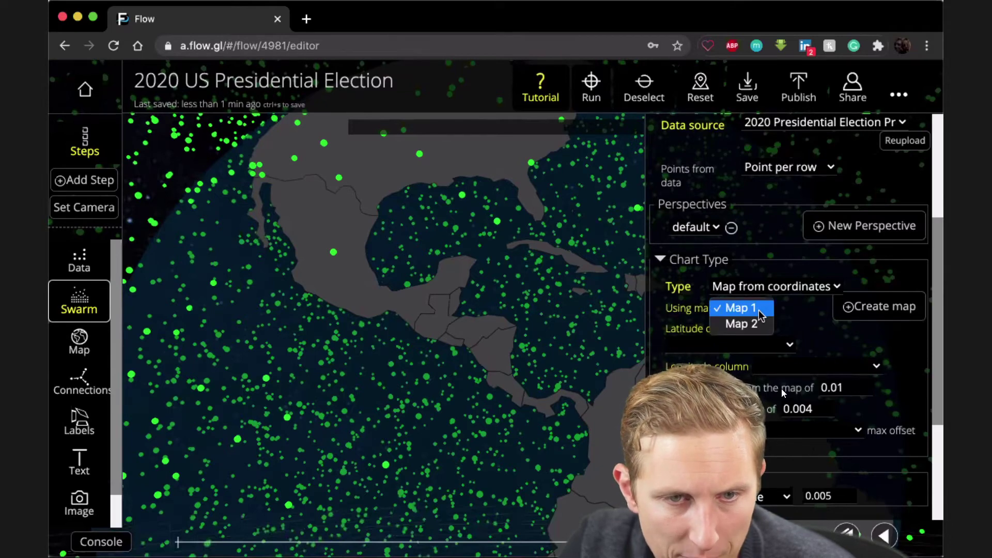
left_click(759, 309)
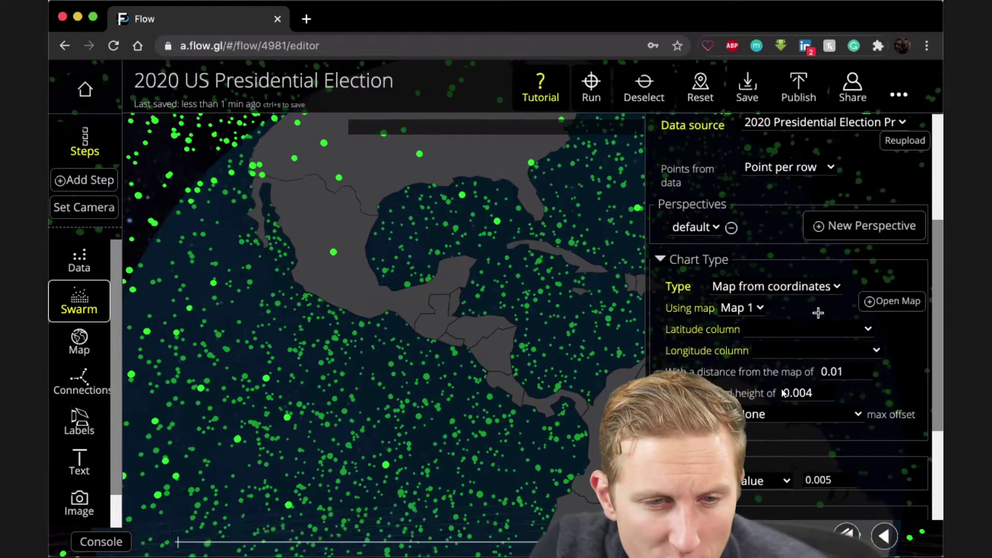
Assign Lat as the latitude column and Lon as the longitude column of the coordinate map
left_click(867, 332)
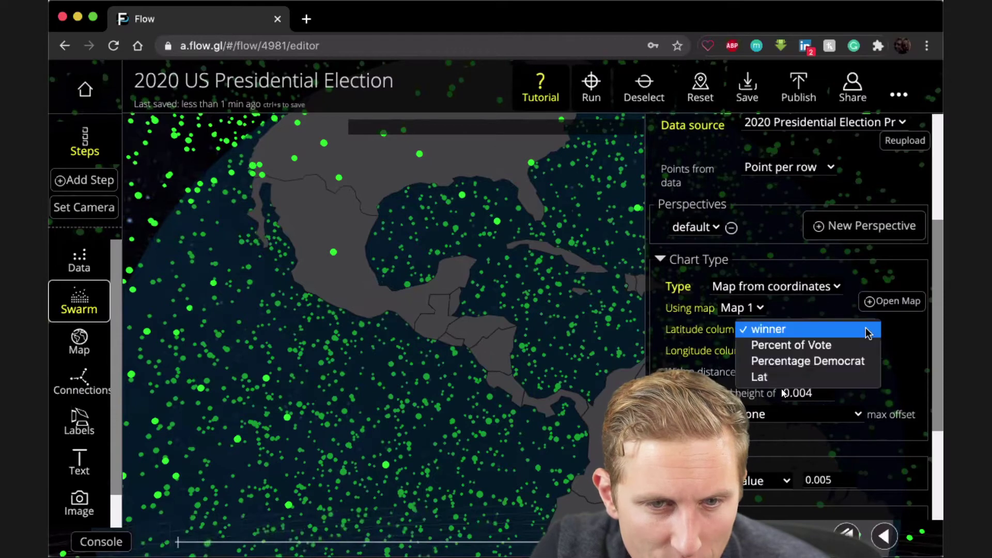
left_click(823, 379)
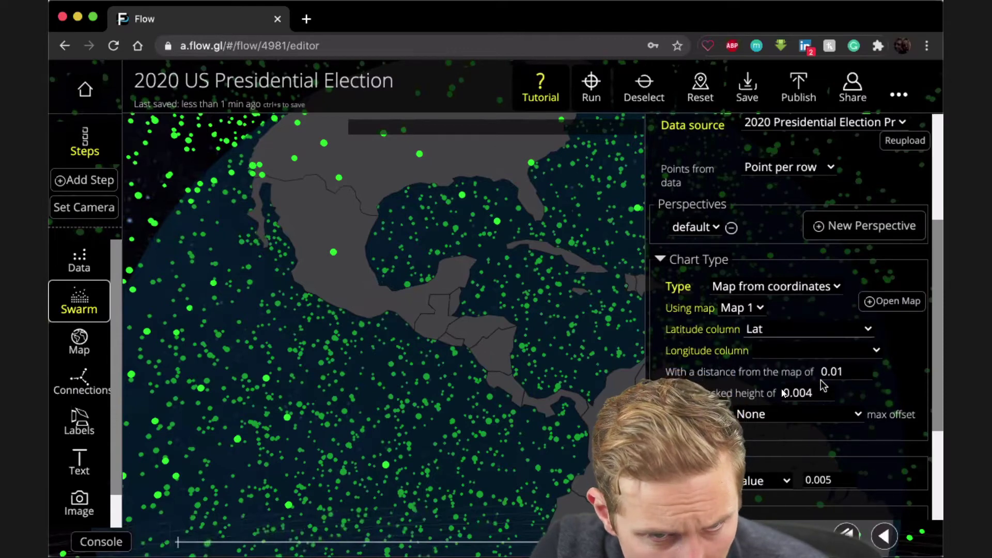
left_click(875, 352)
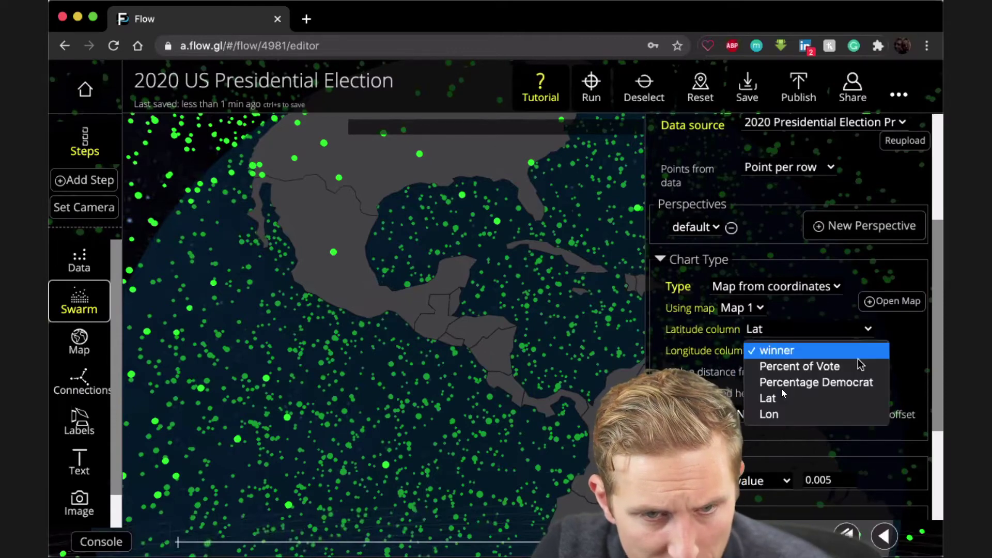
left_click(799, 417)
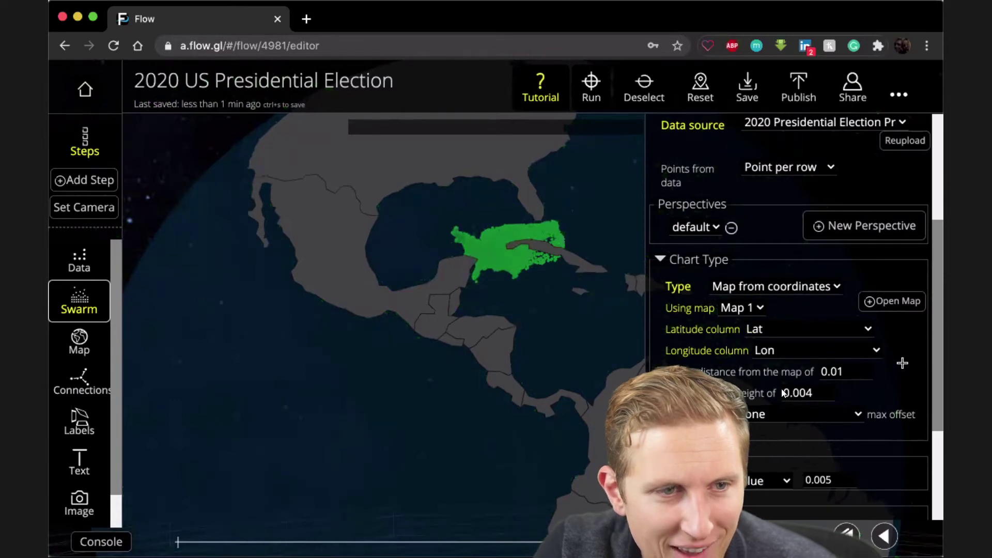
Switch the map used by the swarm's coordinate chart to Map 2
scroll(782, 392, "down", 2)
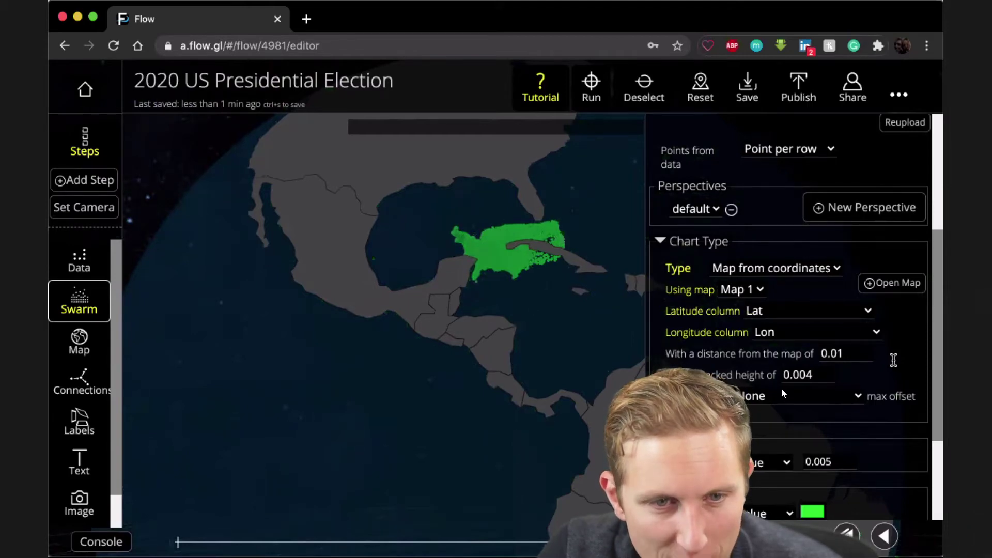
left_click(760, 290)
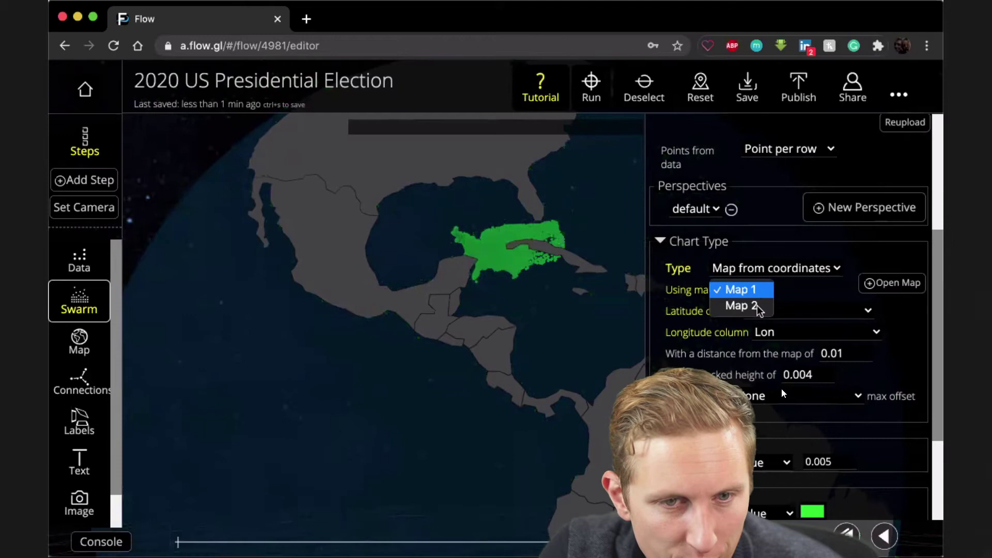
left_click(758, 307)
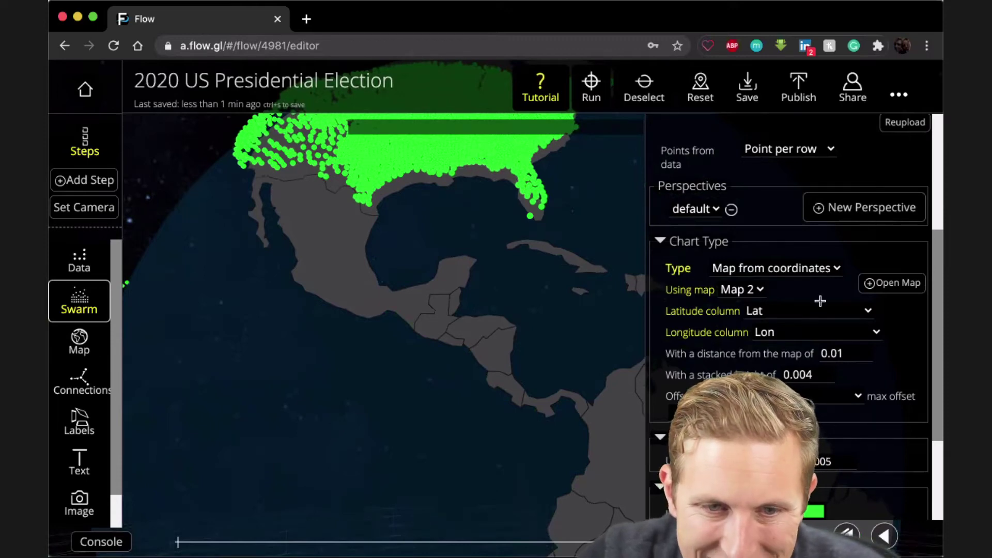
Set the swarm points' distance from the map to 0
scroll(820, 300, "up", 2)
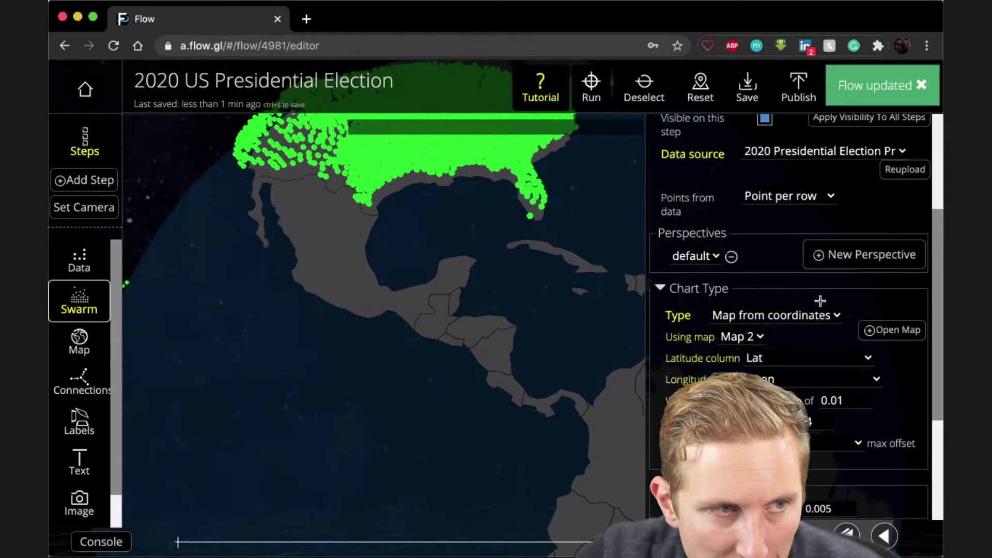
scroll(822, 302, "down", 1)
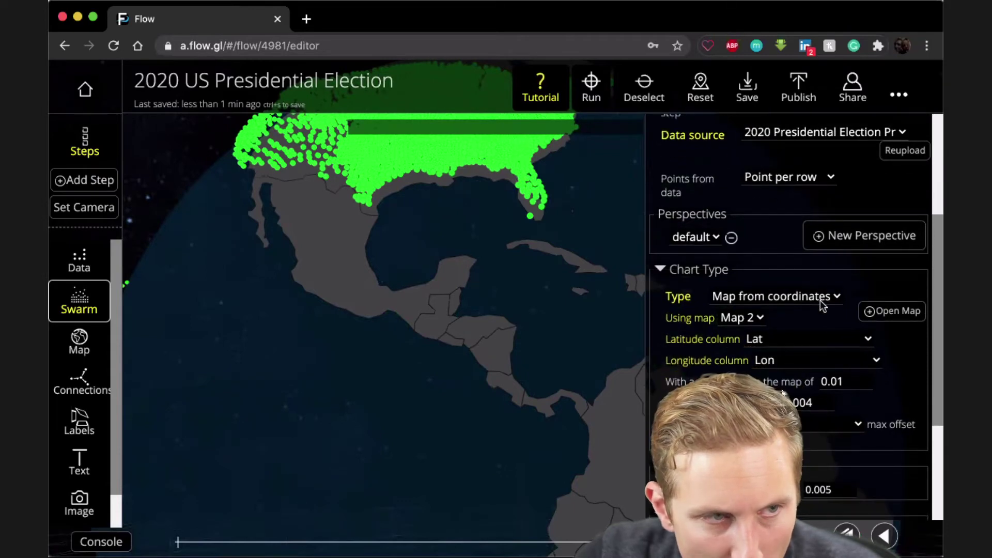
scroll(830, 359, "down", 1)
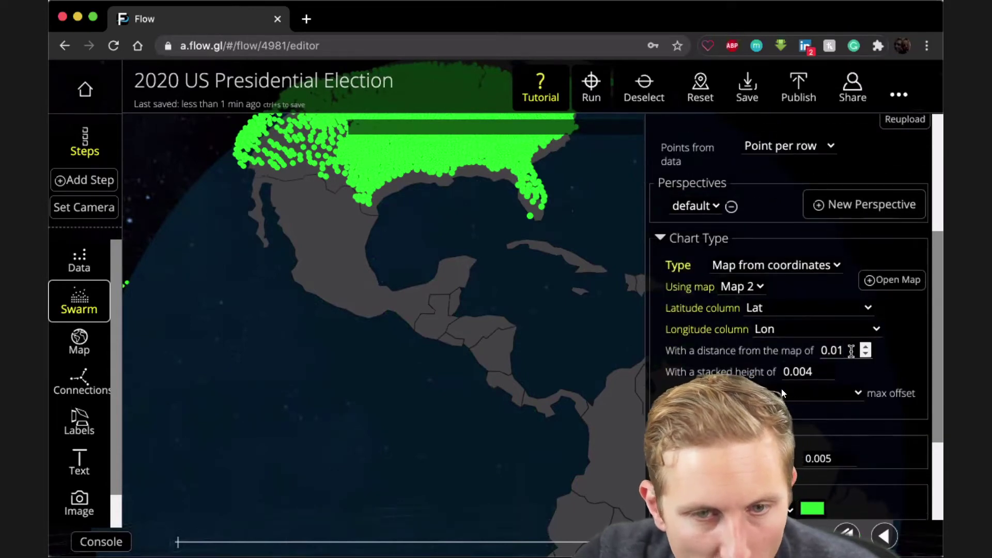
key("BackSpace")
key("BackSpace")
key("BackSpace")
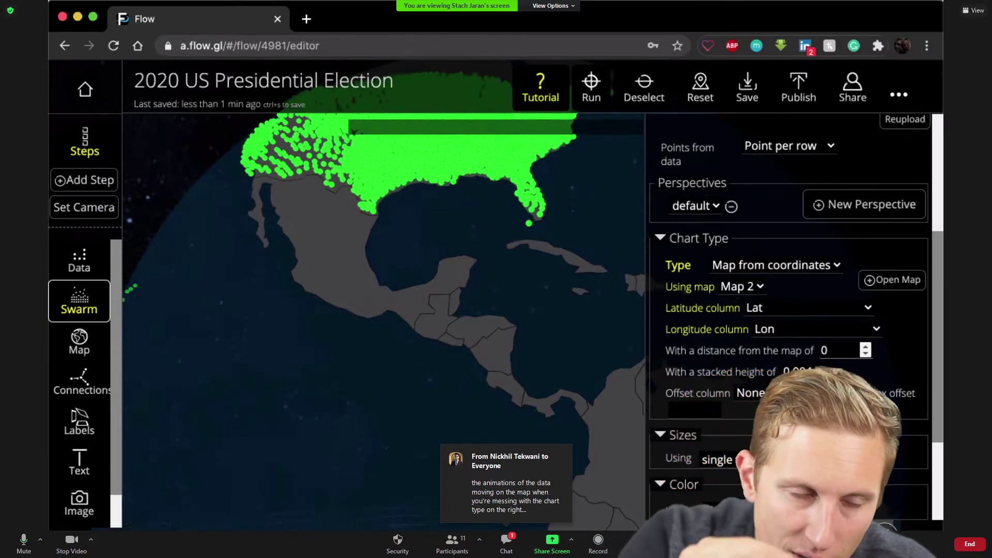
scroll(790, 310, "down", 3)
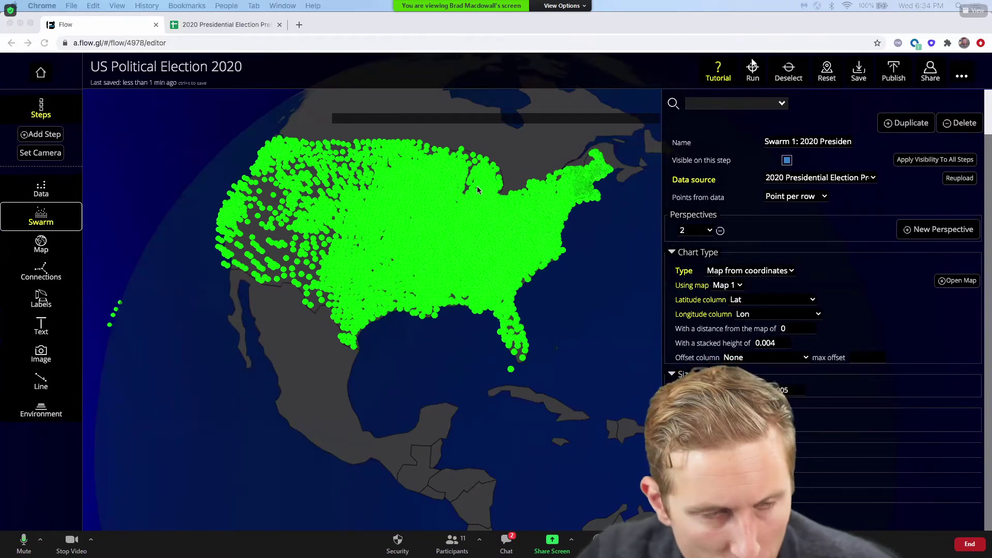
Play through the finished 2020 US Election flow to examine its vote-height, ratio-color and leading-party views
key("ctrl+Up")
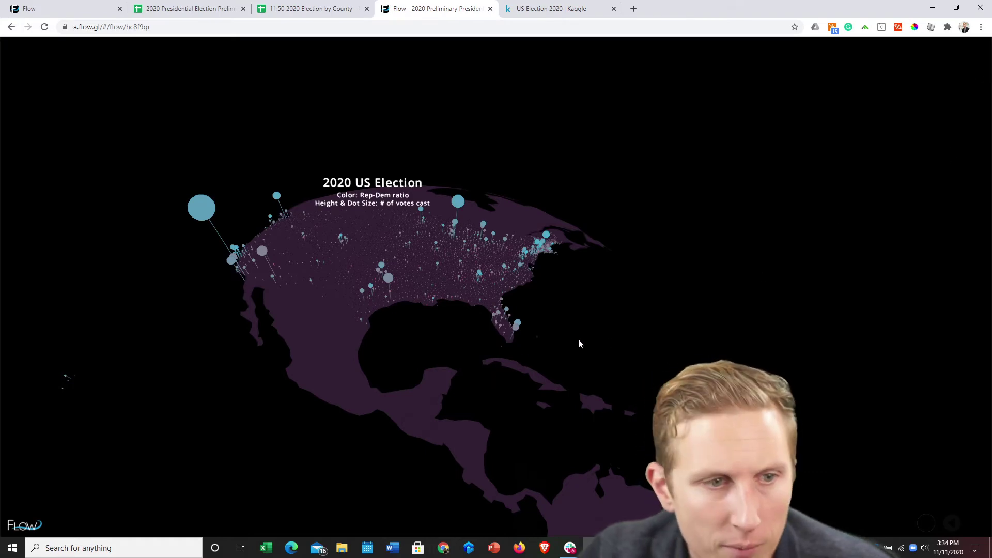
key("Right")
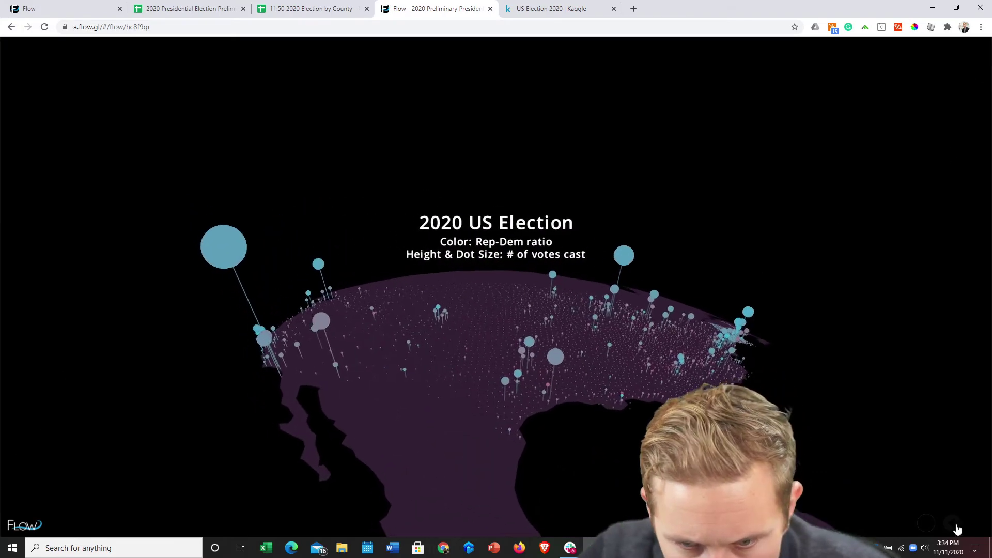
left_click(951, 523)
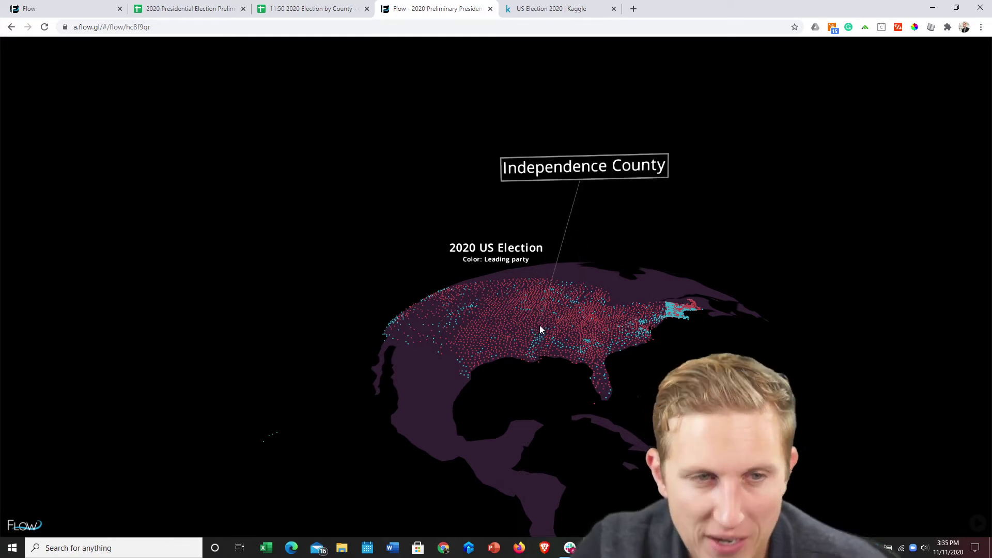
Switch back to the US Political Election 2020 flow editor, color the swarm with the red-and-cyan scheme, and add a new step
key("alt+Tab")
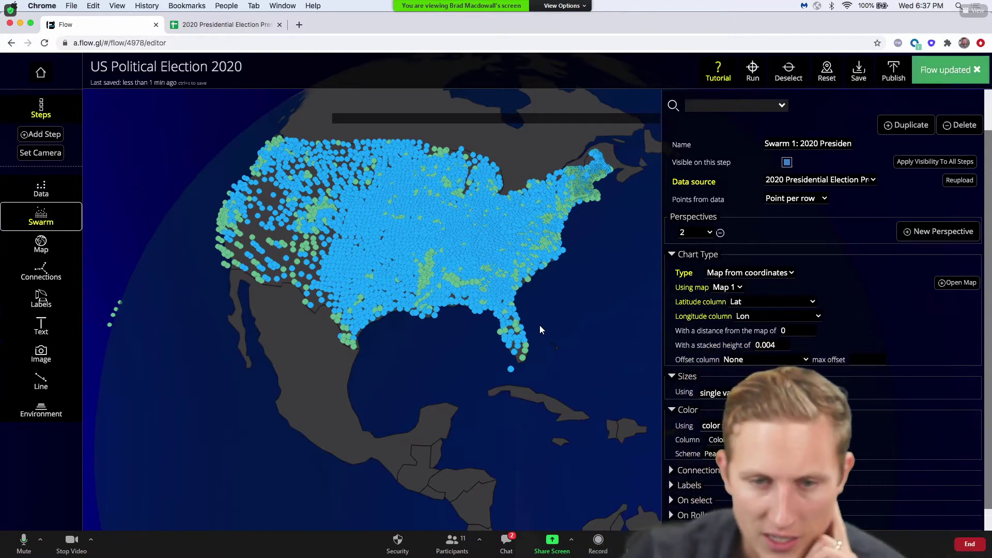
key("Return")
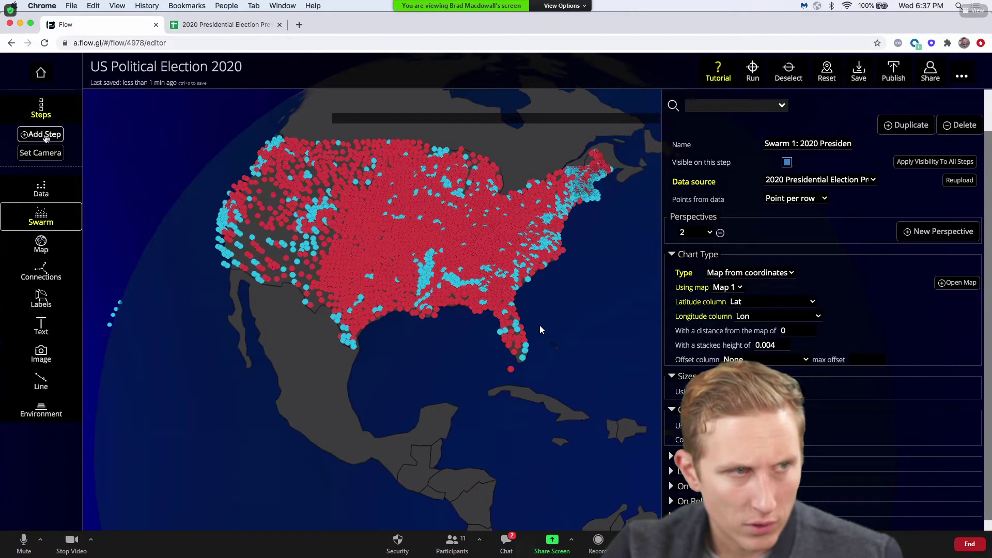
left_click(51, 134)
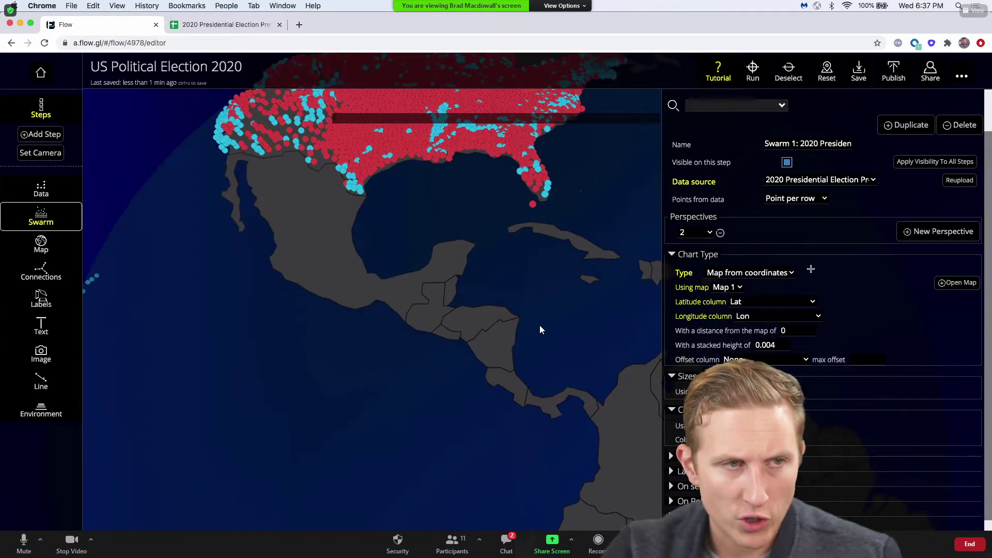
Create a new swarm perspective named 3
left_click(926, 233)
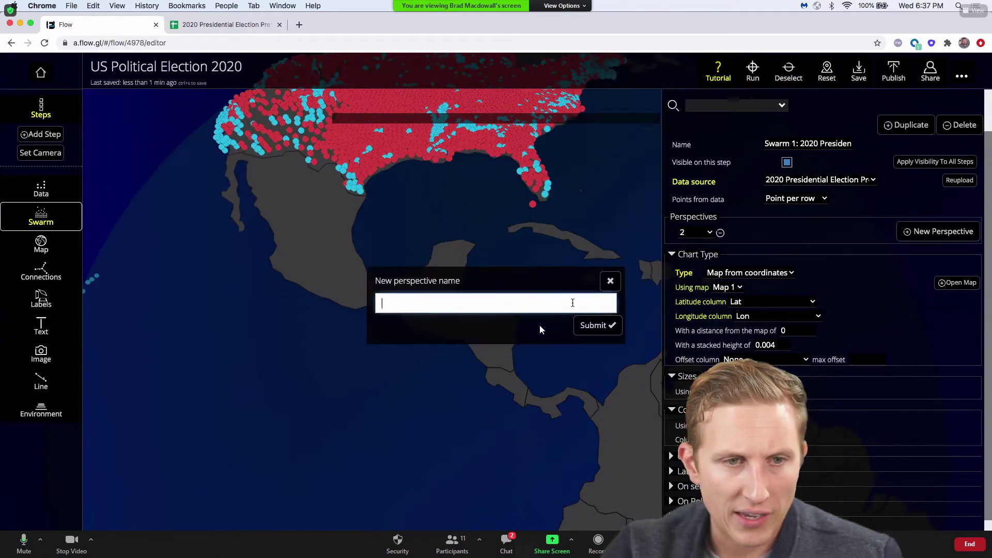
type("3")
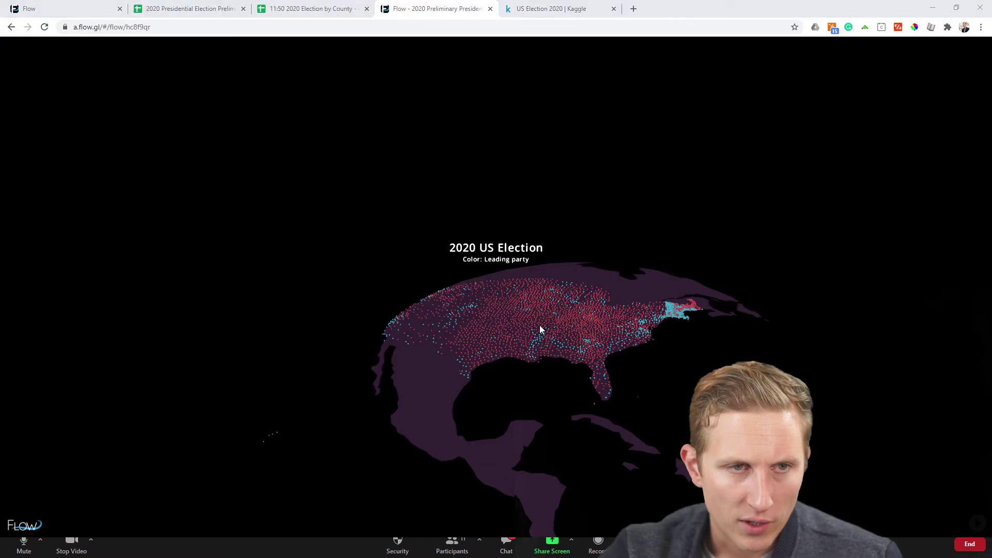
Examine the finished flow's view with leading-party colors and heights by number of votes cast, then return to the editor
key("Right")
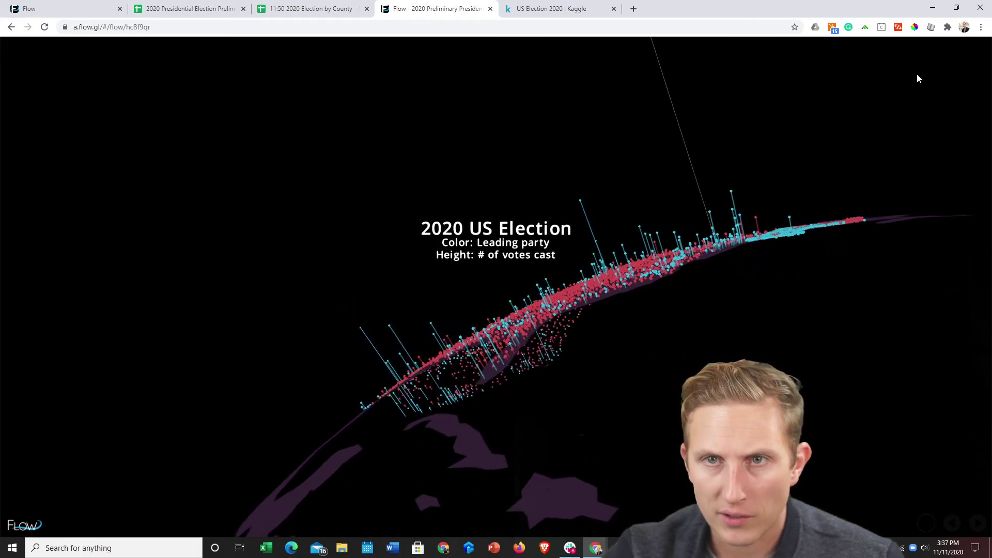
left_click(970, 57)
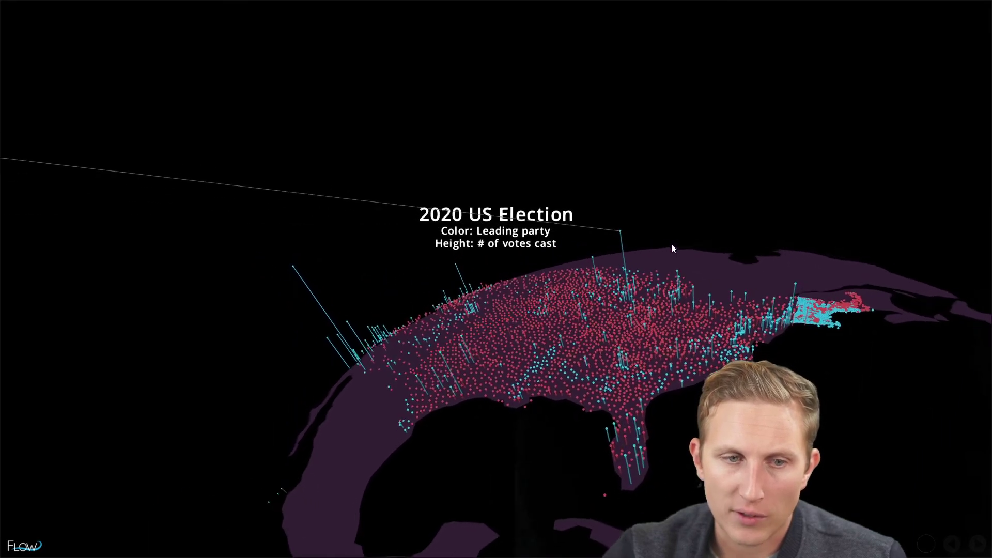
key("Escape")
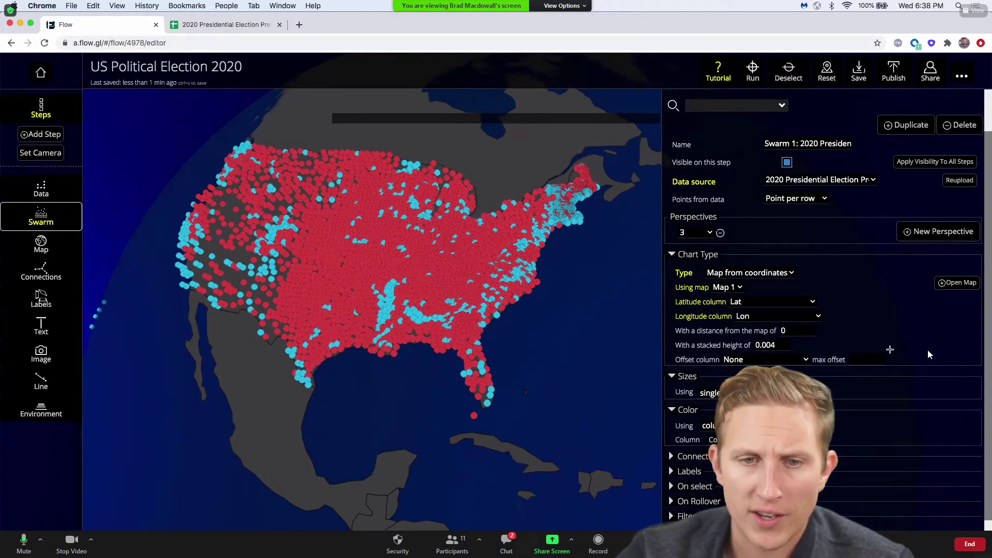
Set the offset column of the swarm's coordinate chart to votes
scroll(878, 362, "down", 1)
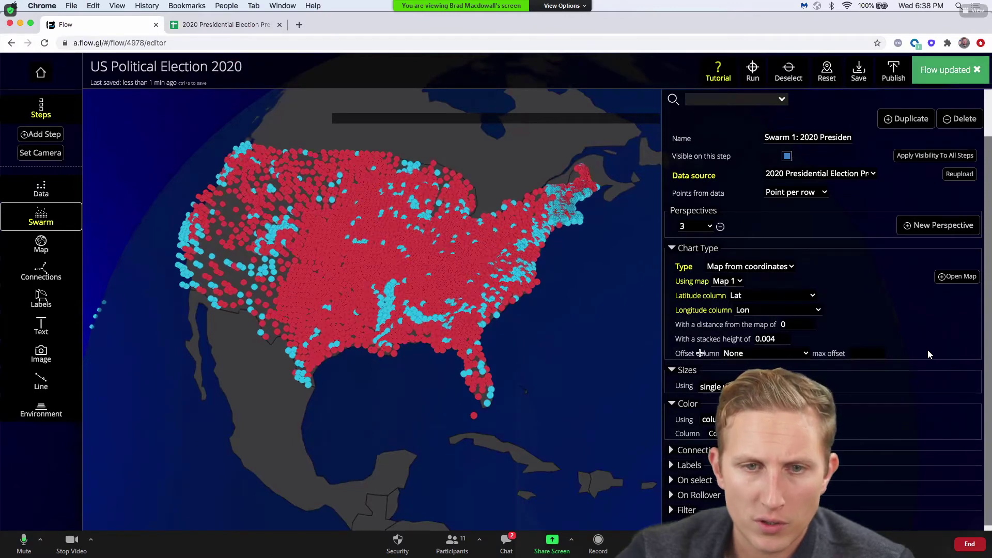
left_click(754, 355)
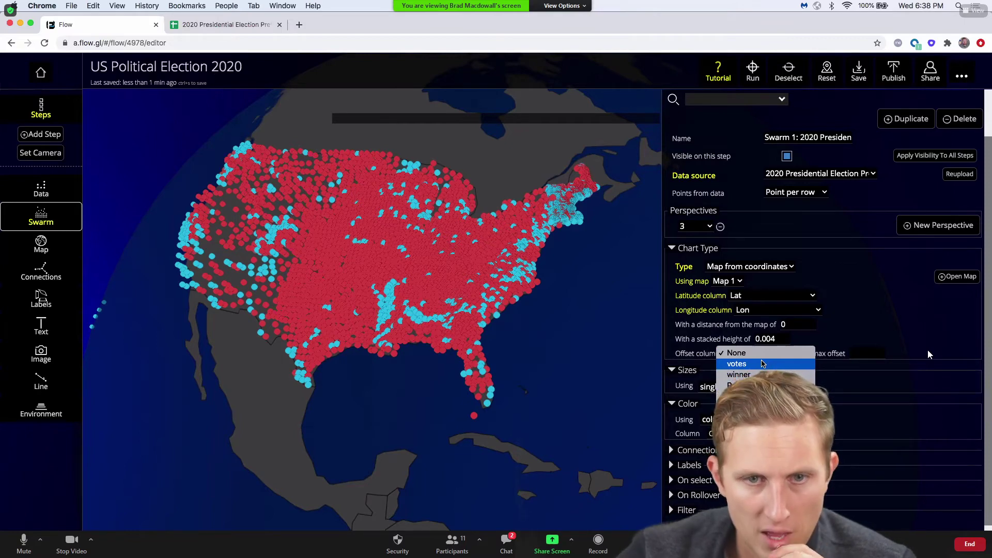
left_click(759, 352)
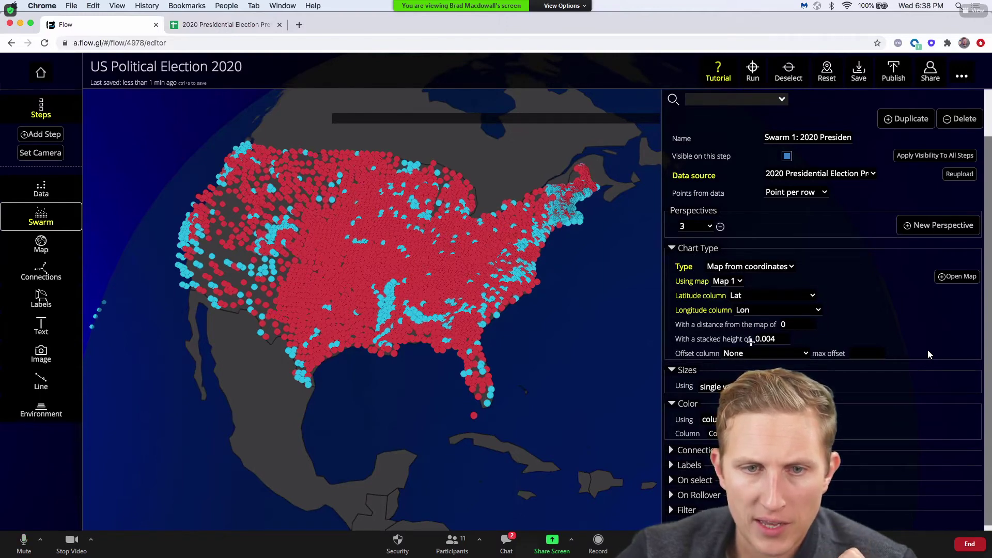
left_click(763, 353)
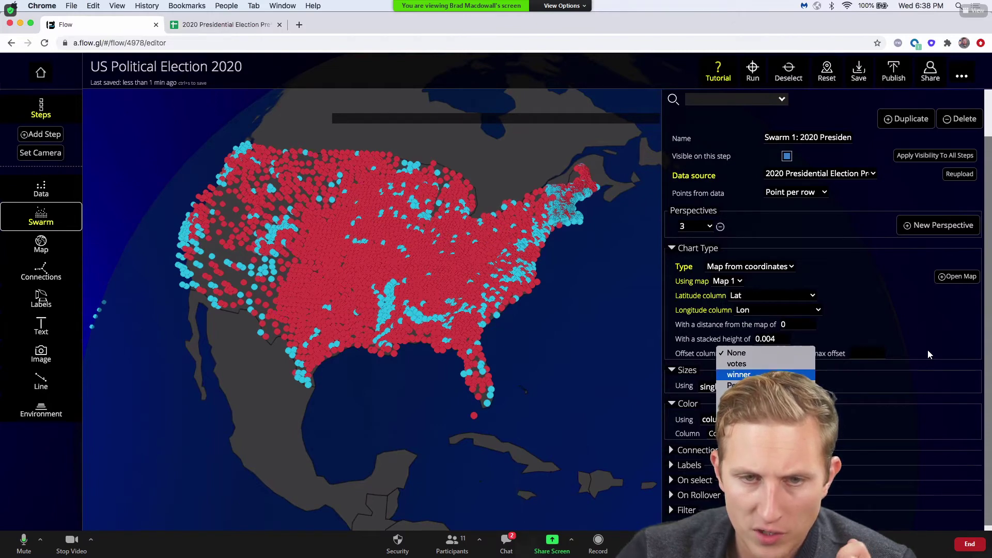
key("Up")
key("Return")
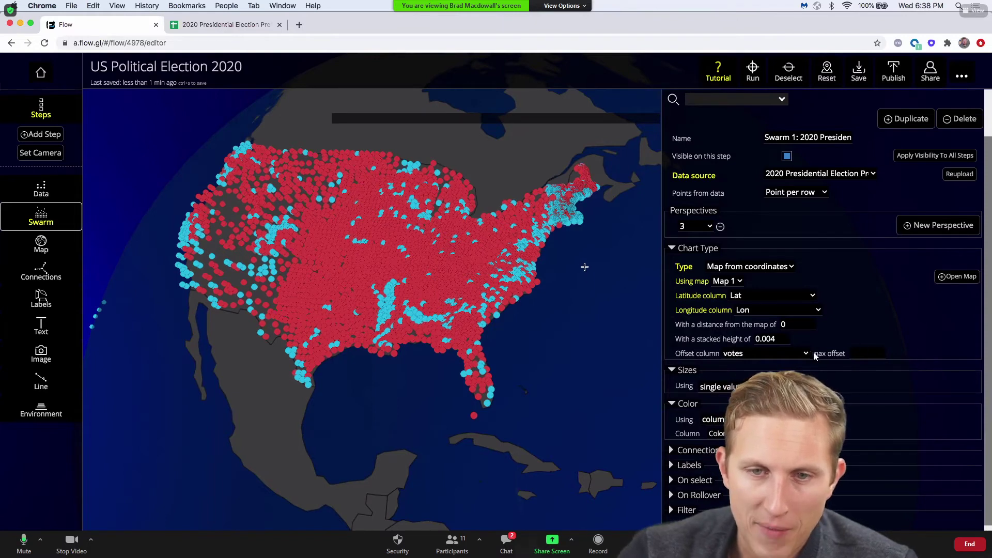
Set the max offset of the swarm's votes column to 0.2
left_click(864, 354)
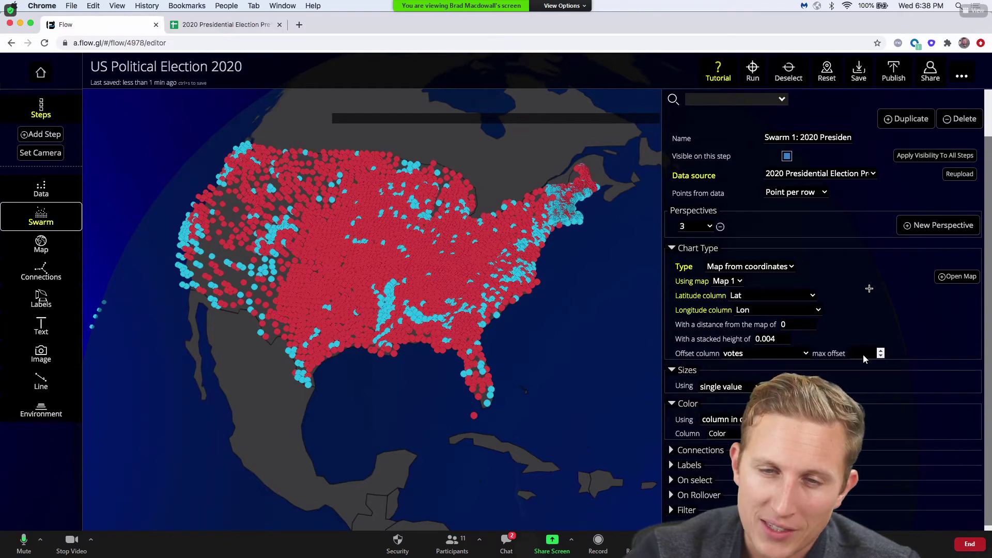
type(".2")
key("Return")
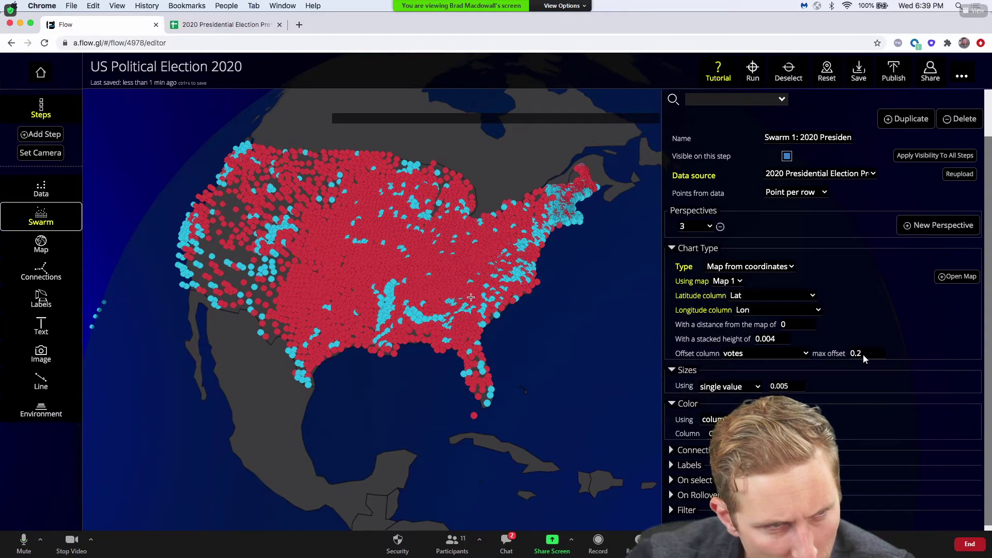
left_click(862, 354)
type("1")
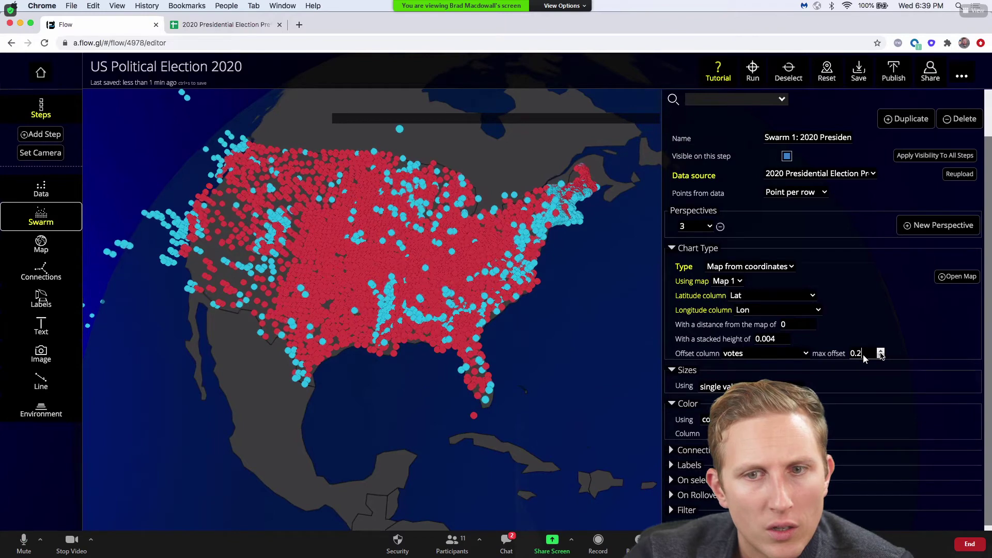
key("Return")
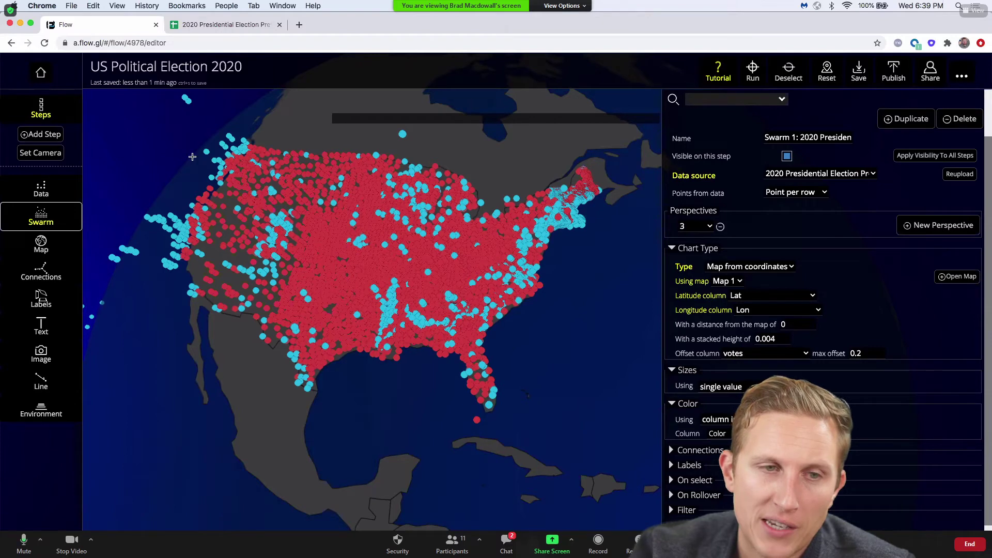
Set the sphere radius of Map 1 to 1
left_click(46, 249)
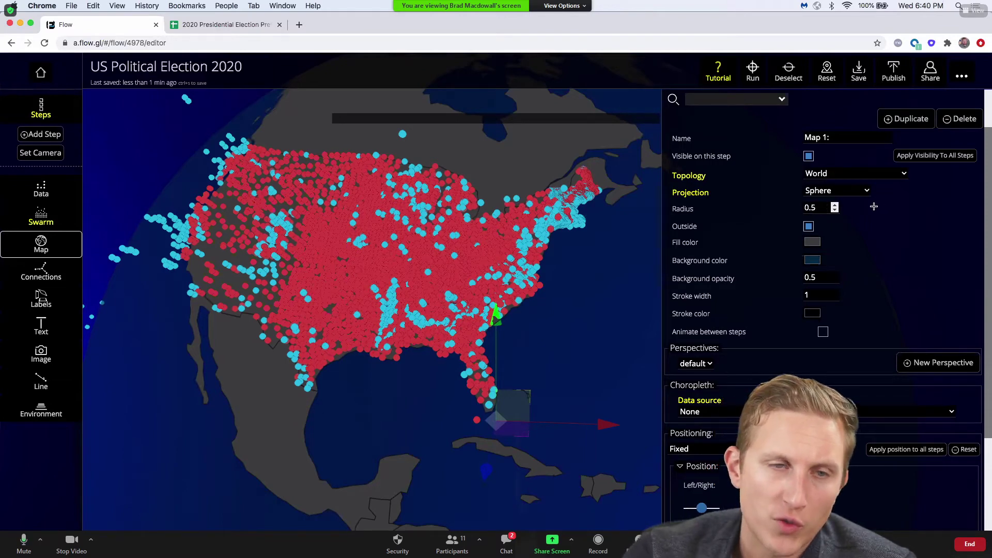
left_click(834, 206)
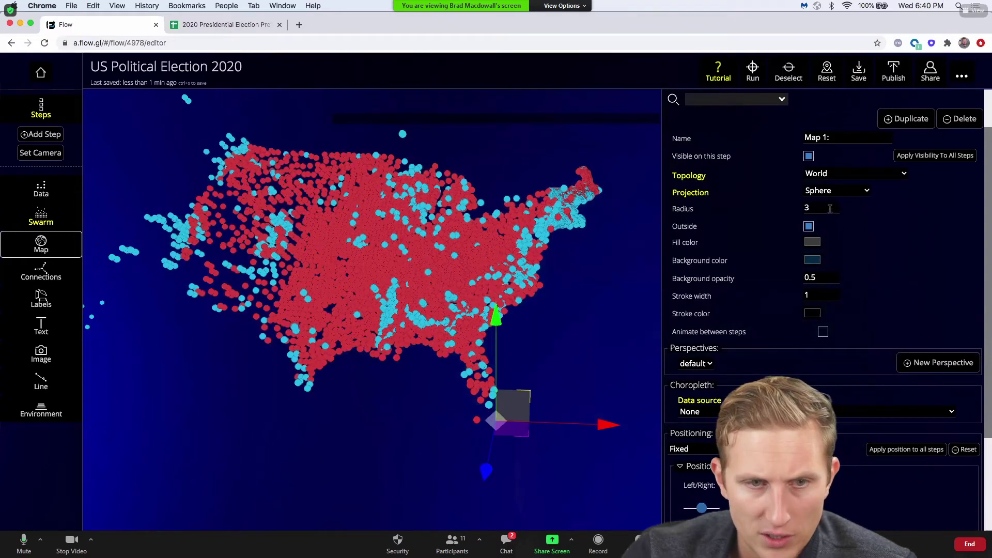
left_click(907, 225)
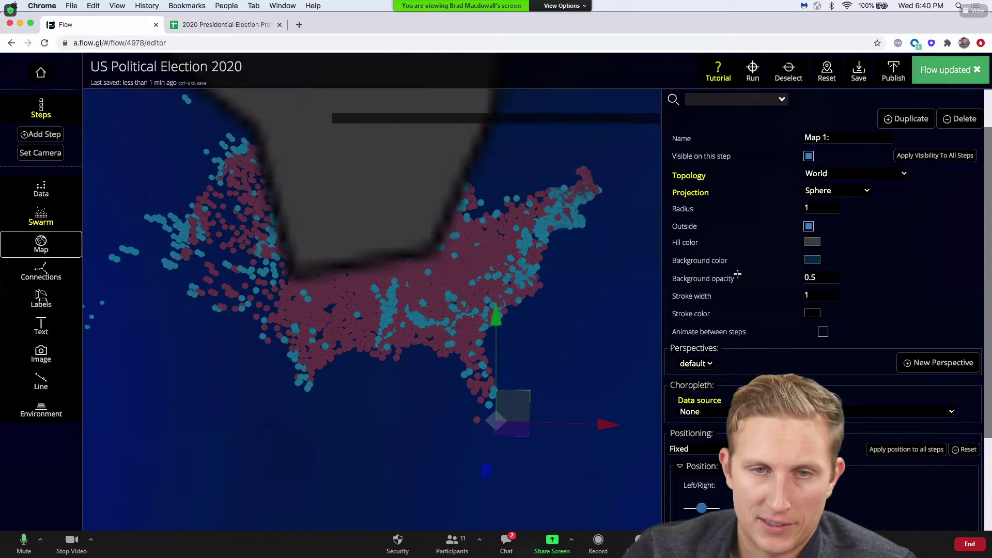
Examine how the resized globe lines up with the swarm's county points from near and far
scroll(558, 290, "down", 10)
scroll(559, 291, "down", 3)
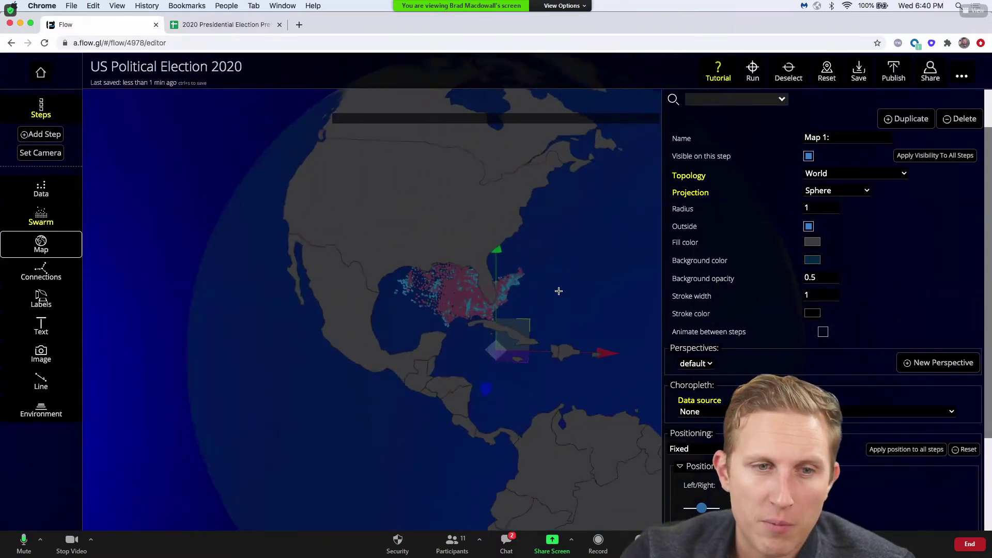
scroll(559, 291, "up", 5)
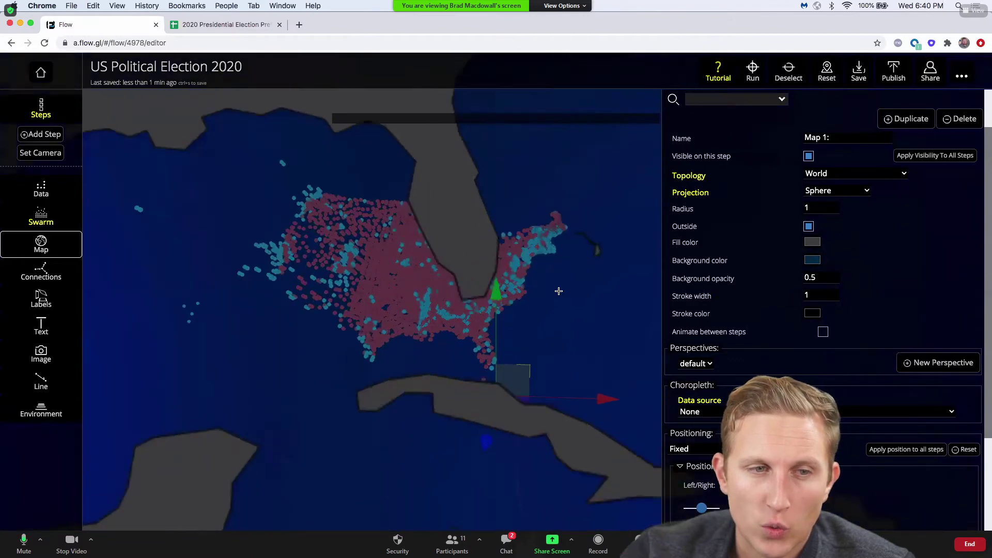
scroll(559, 290, "down", 5)
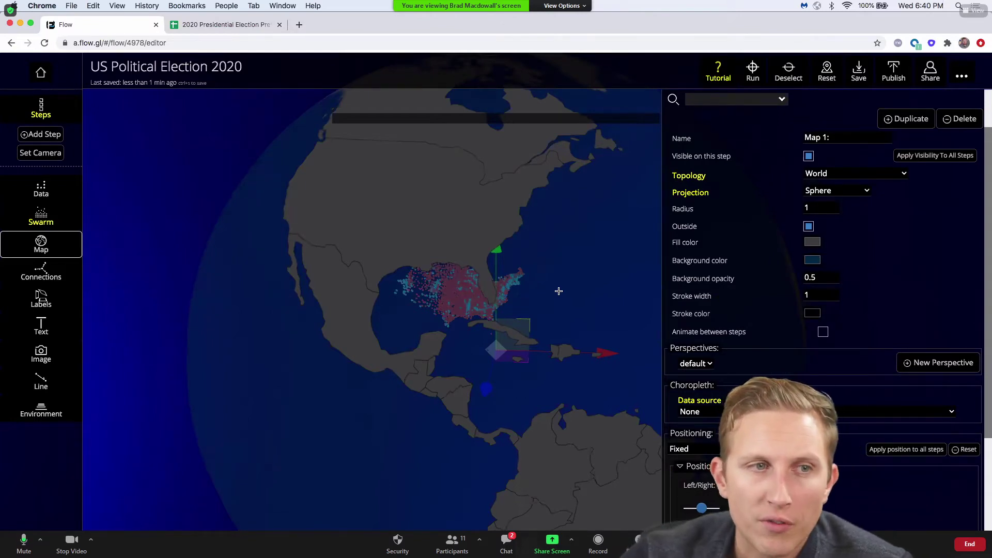
scroll(558, 291, "up", 5)
scroll(558, 291, "up", 5)
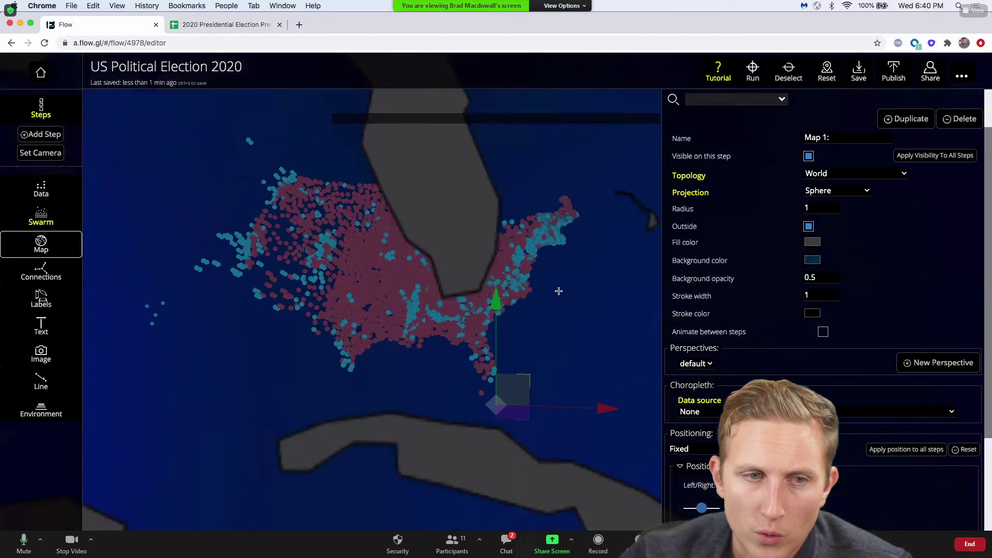
scroll(559, 291, "down", 5)
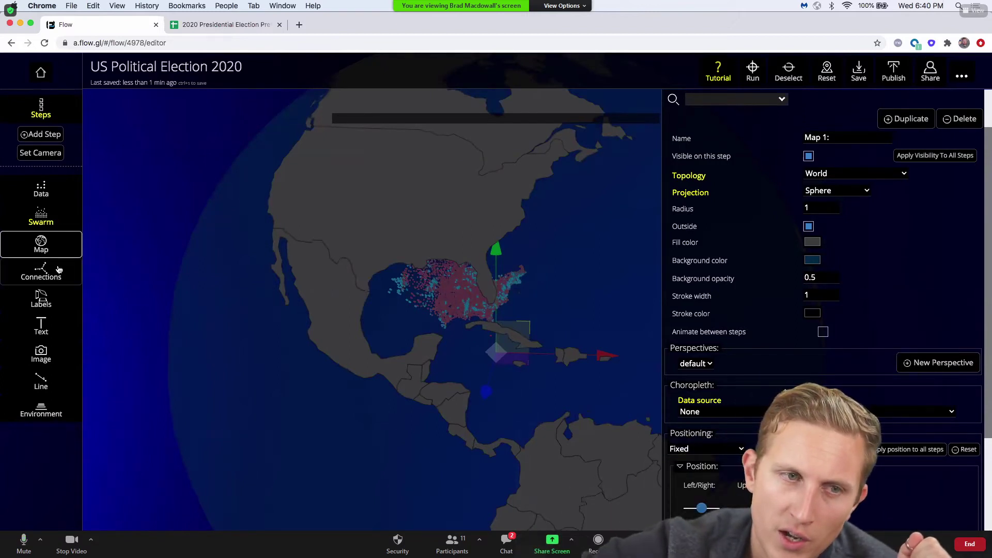
Save the flow and reload the editor page to refresh the swarm on the resized map
left_click_drag(493, 354, 482, 392)
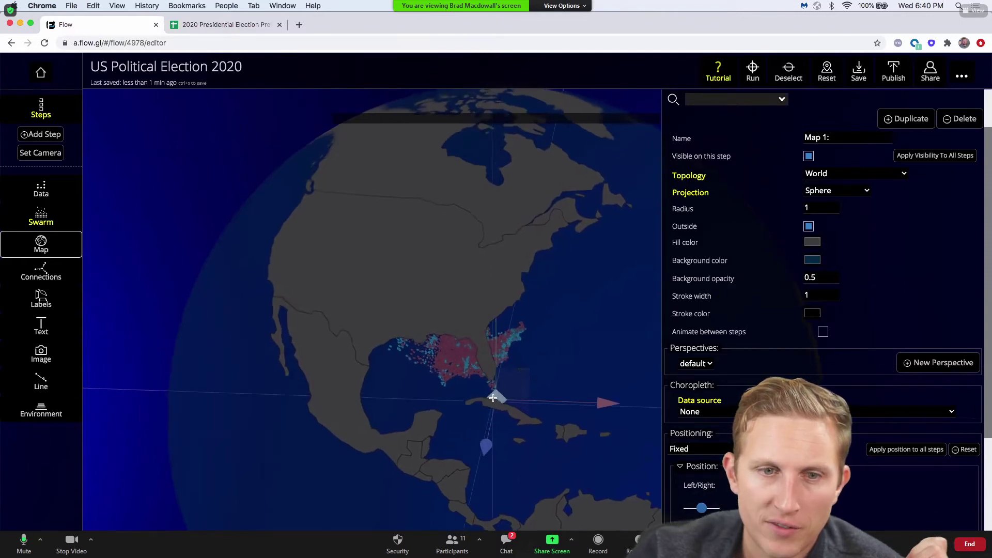
left_click(853, 78)
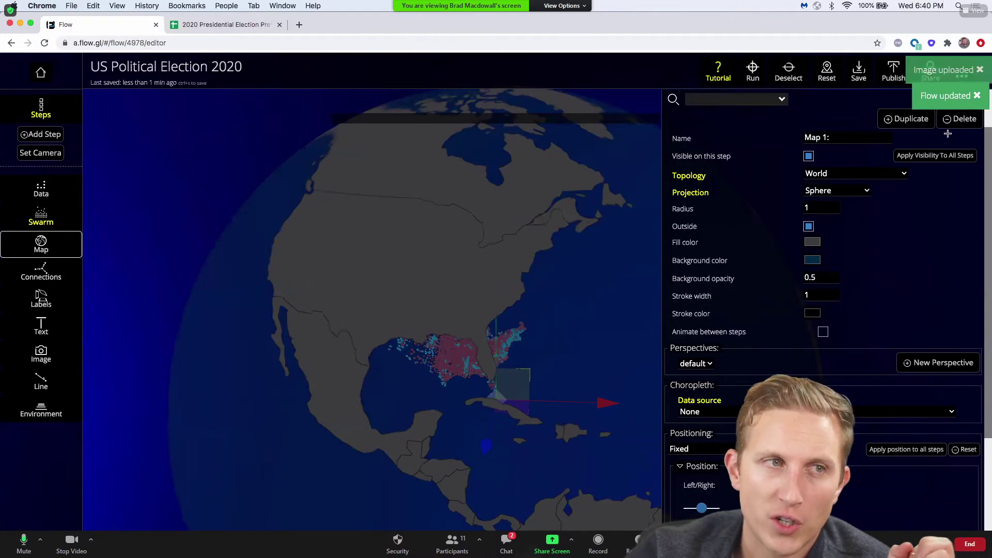
left_click(44, 43)
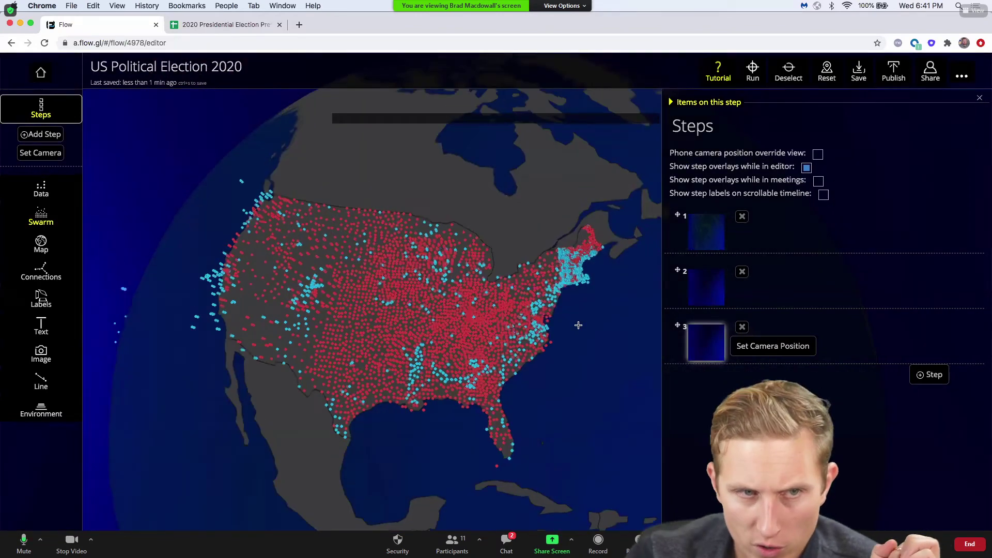
Set the camera position of step 3 to the current view of the United States
left_click(759, 346)
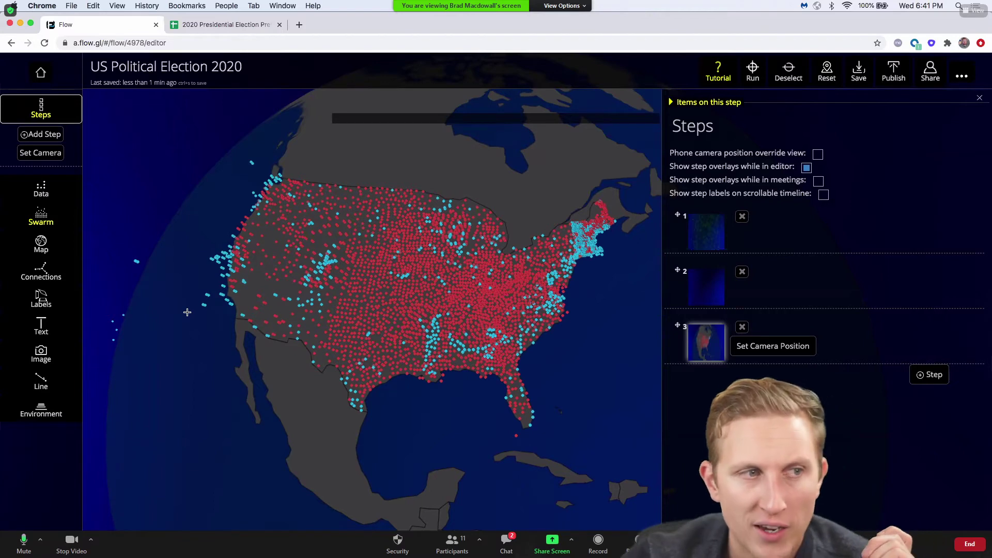
left_click(777, 356)
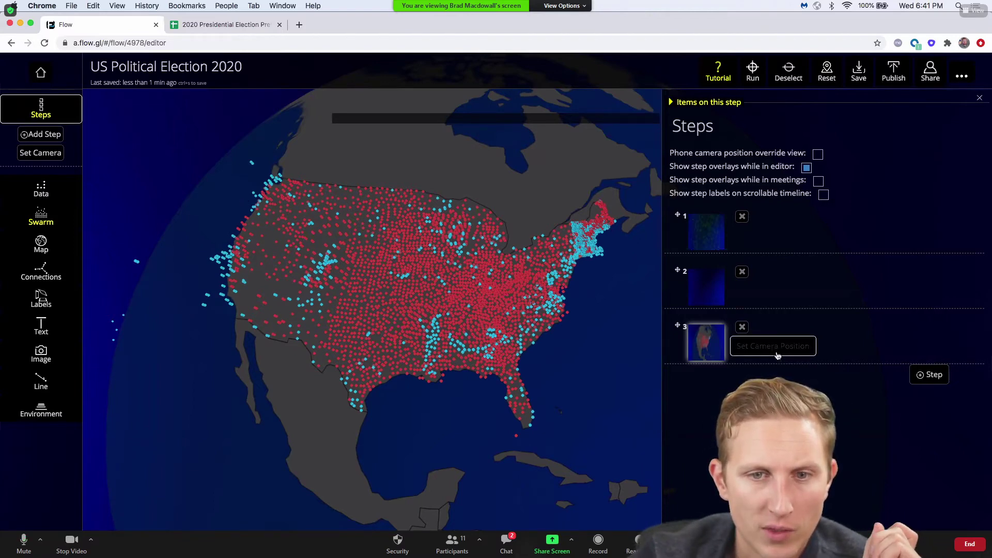
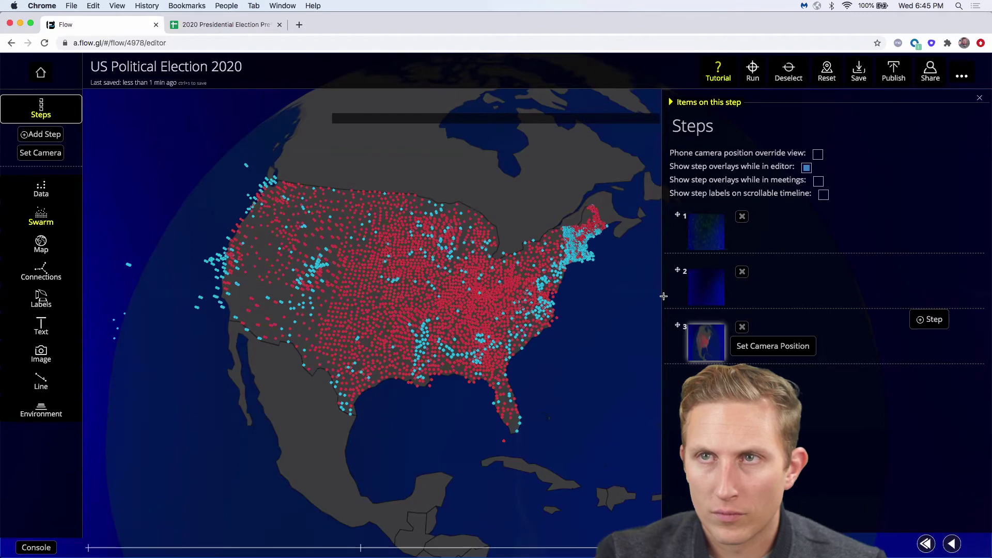
Reduce the meeting's video gallery to the small active speaker view and move it to a corner of the screen
left_click_drag(712, 77, 889, 23)
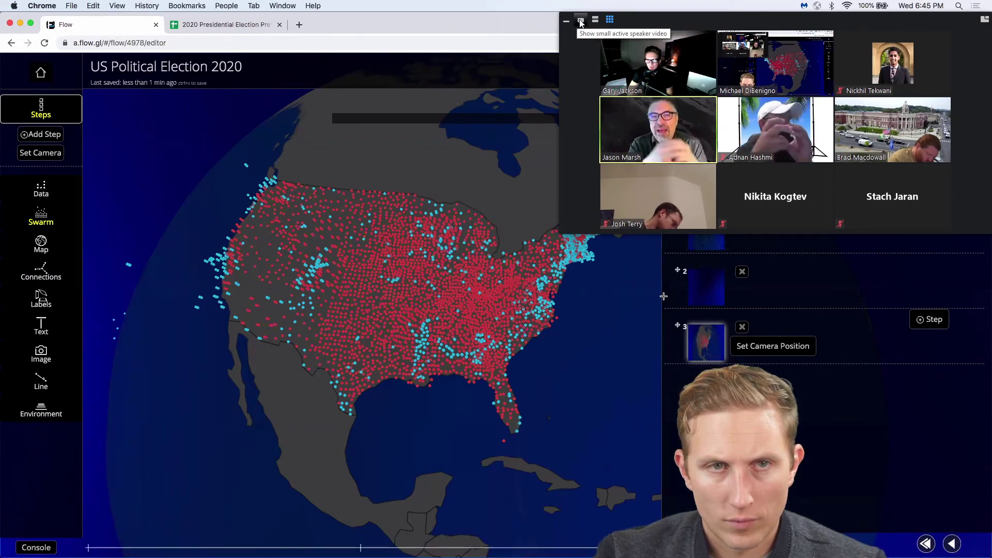
left_click(580, 21)
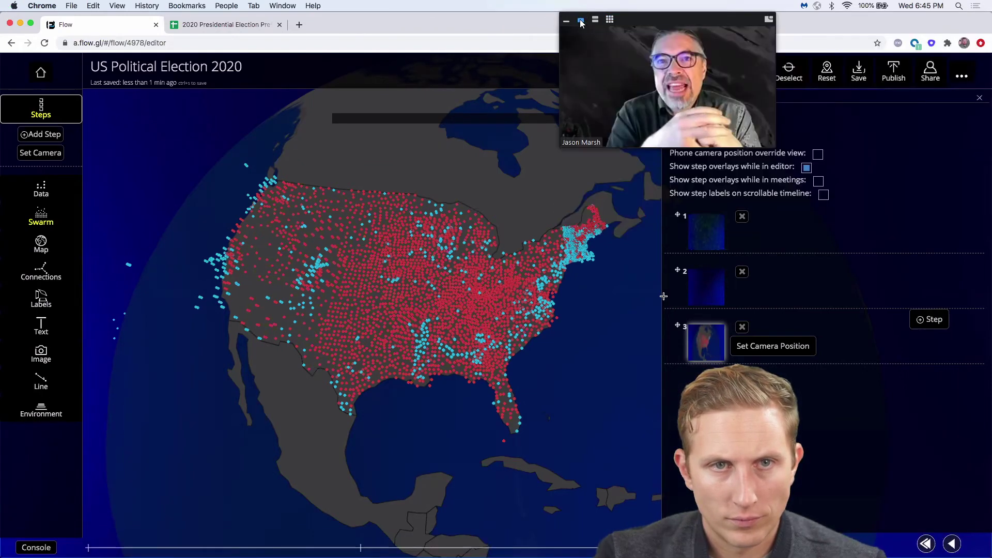
left_click_drag(688, 23, 903, 11)
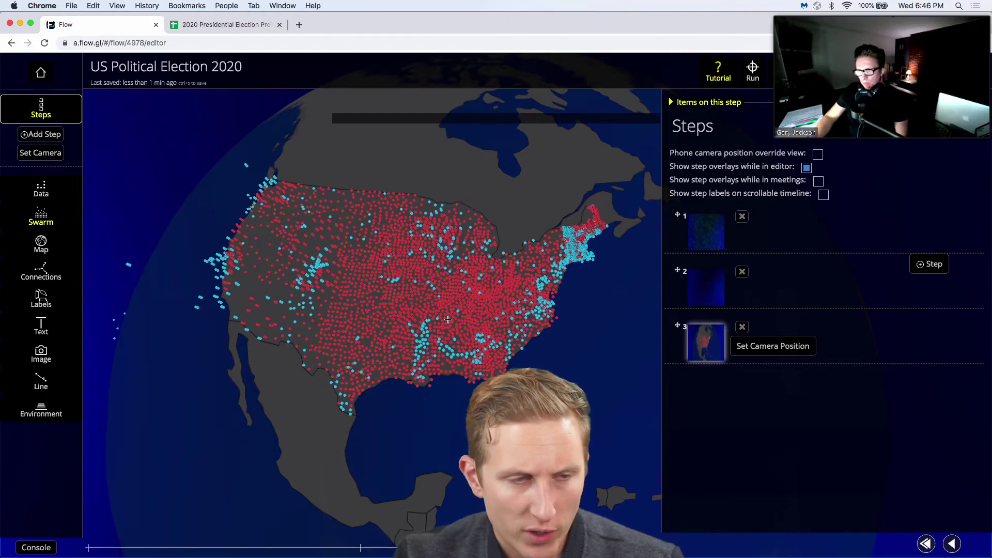
Set the camera position of step 2 to the United States view
left_click(695, 302)
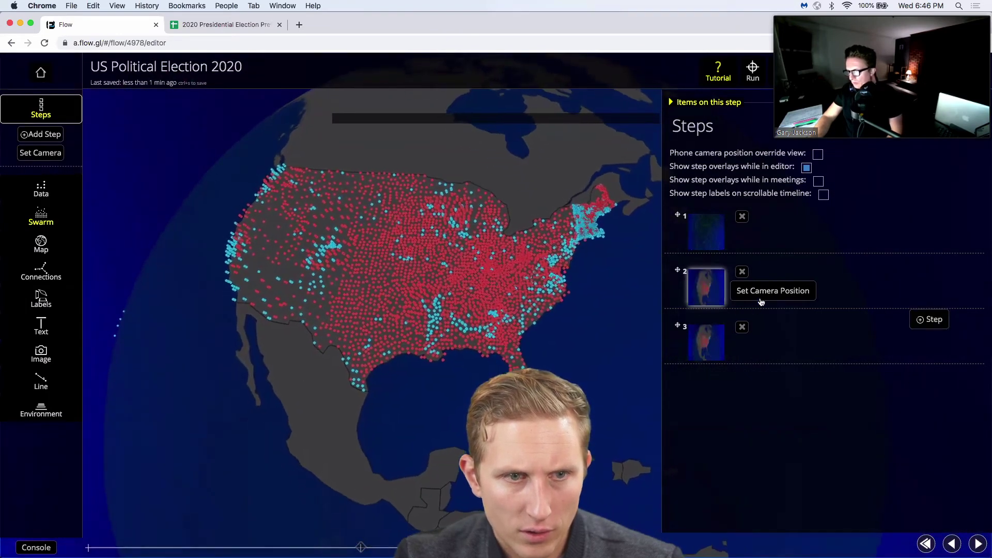
left_click(760, 301)
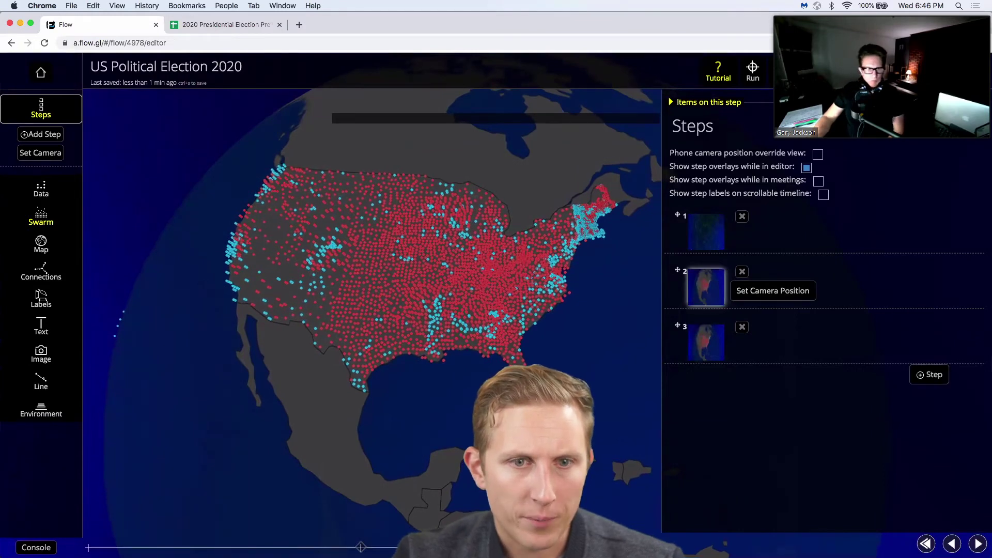
On step 3, create connections for Swarm 1 using the scatter drop-lines connection type
left_click(701, 353)
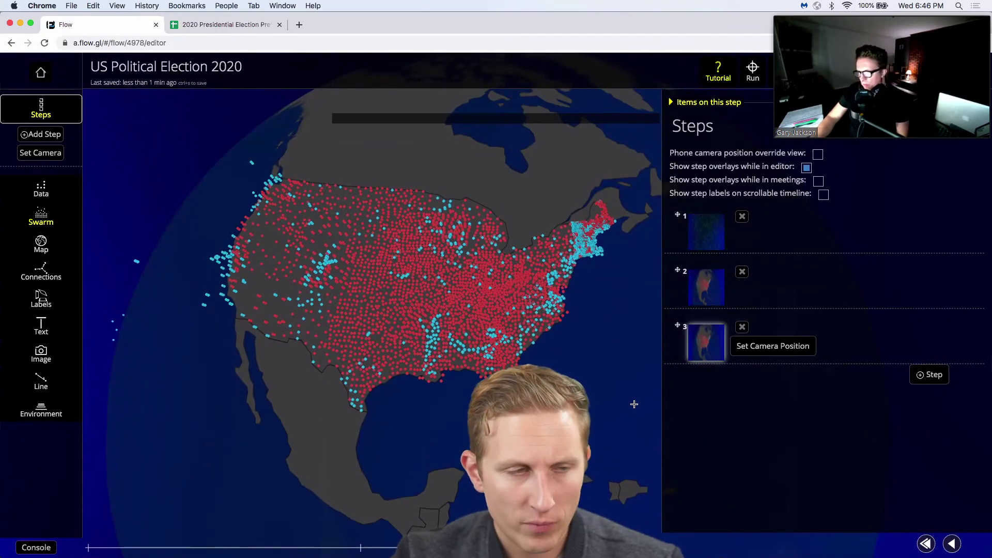
left_click(60, 277)
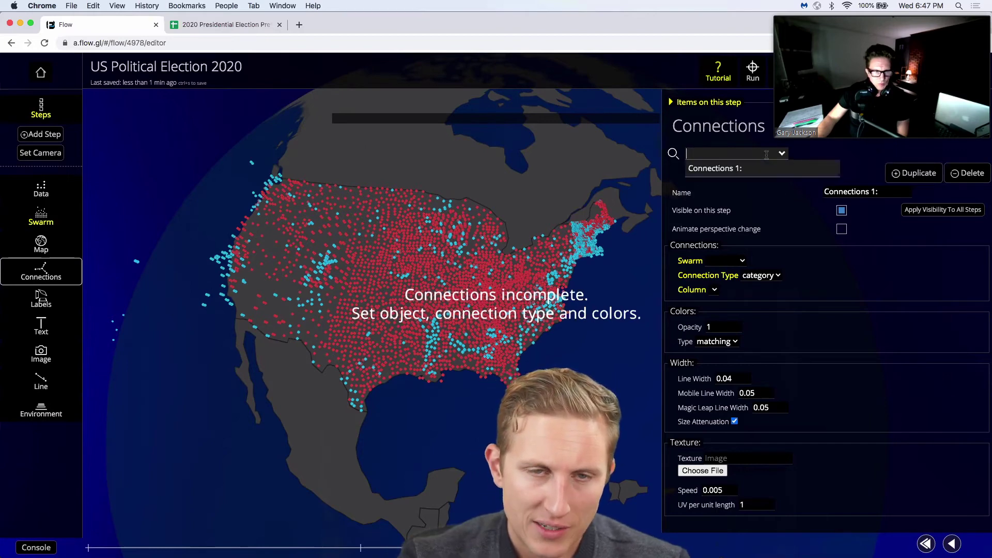
left_click(743, 261)
left_click(730, 265)
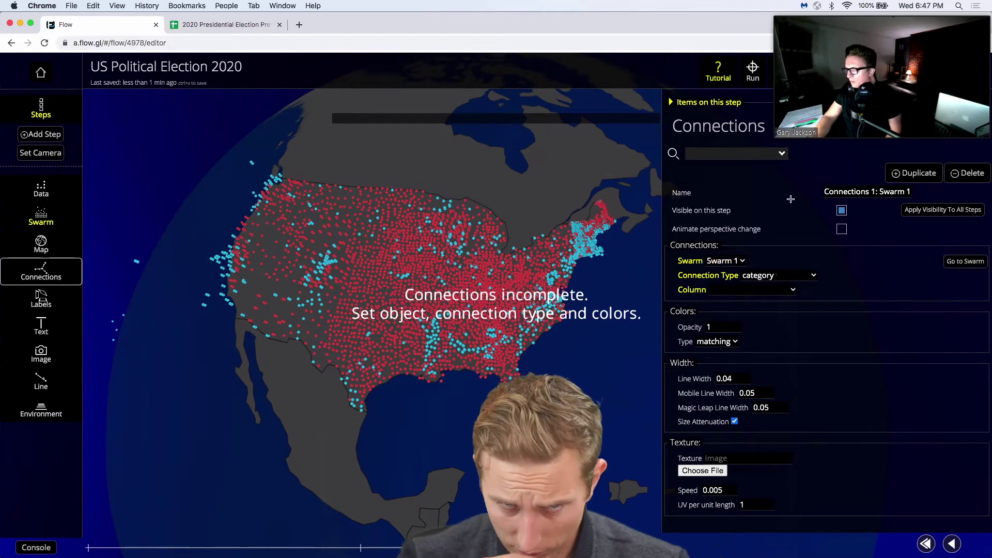
left_click(804, 280)
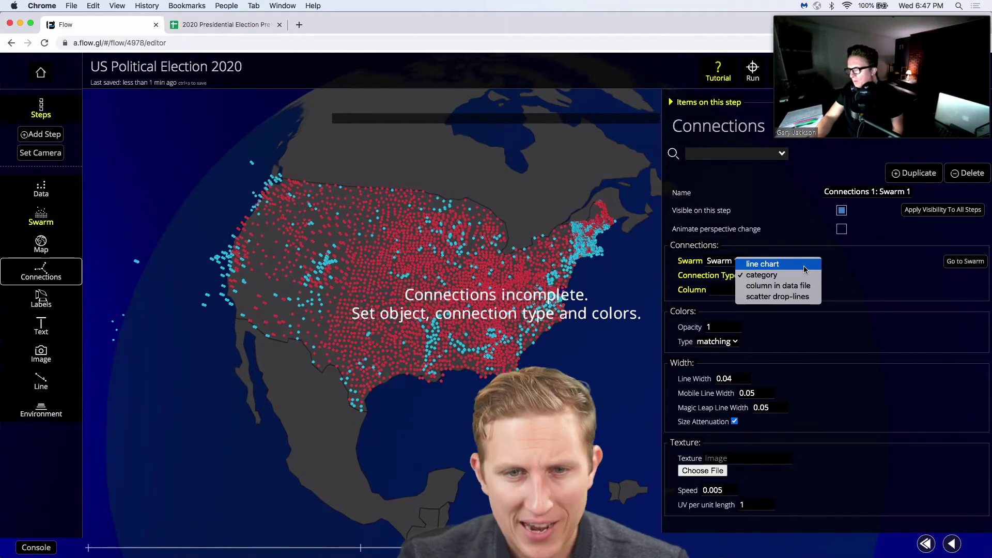
left_click(788, 197)
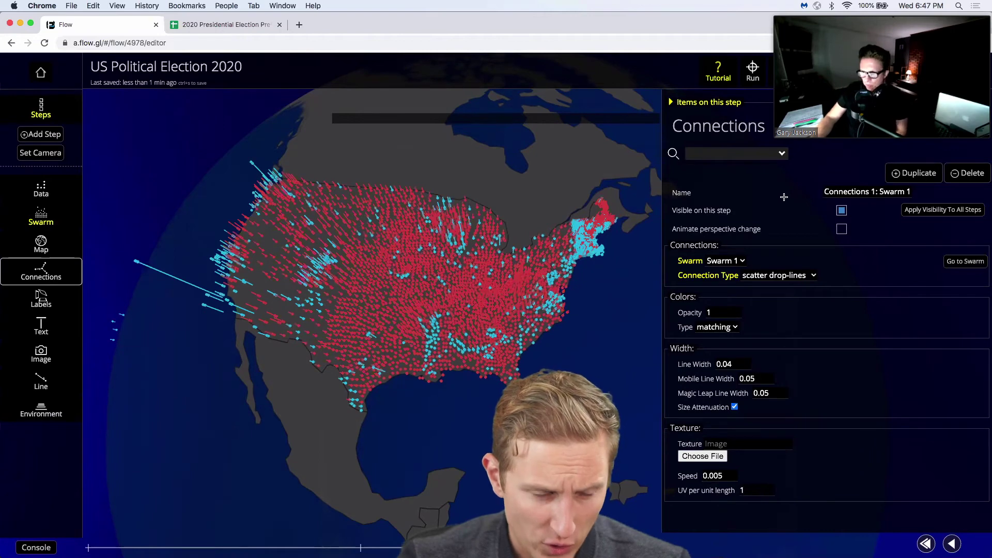
Inspect the drop-lines on the globe, compare step 3 with step 2, and review the map's settings
left_click_drag(579, 227, 639, 275)
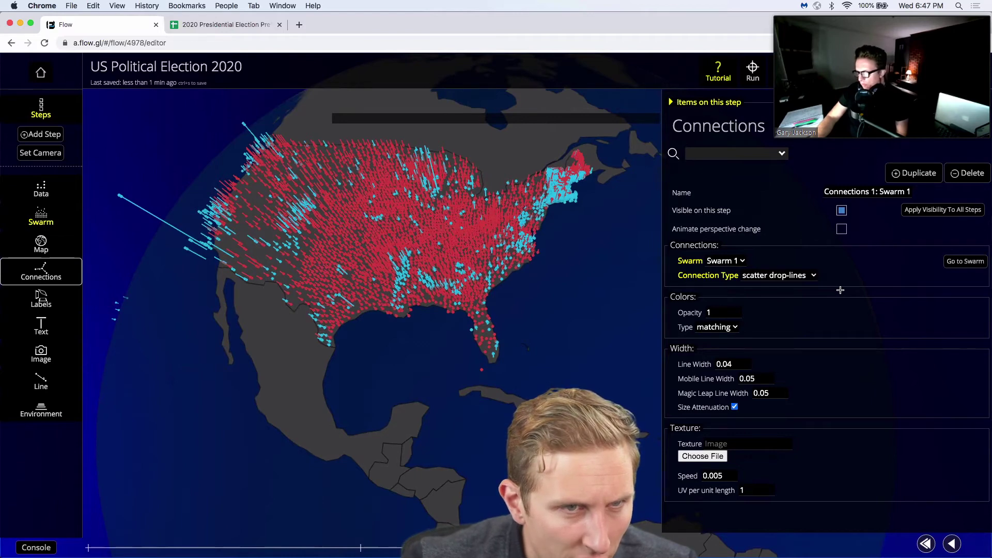
left_click_drag(456, 220, 653, 299)
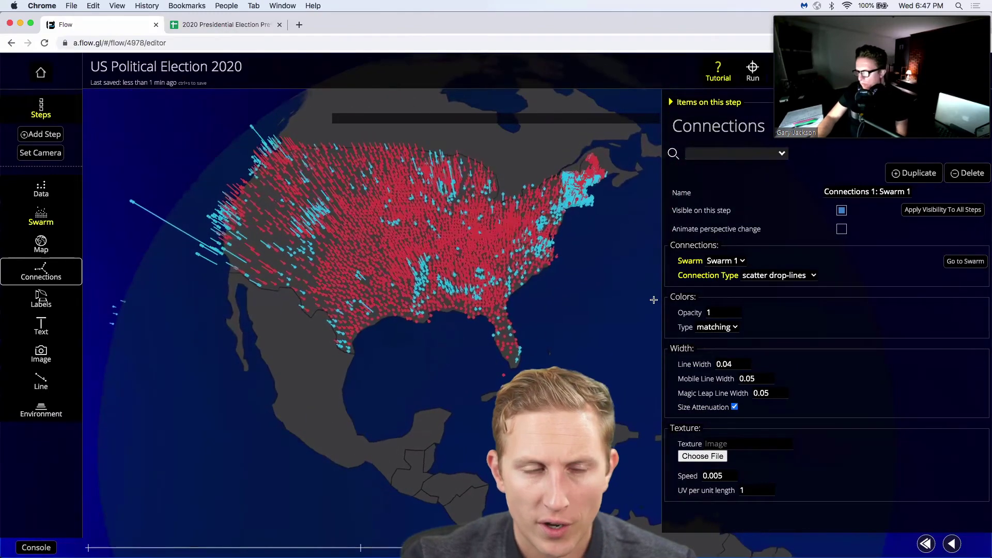
left_click(361, 549)
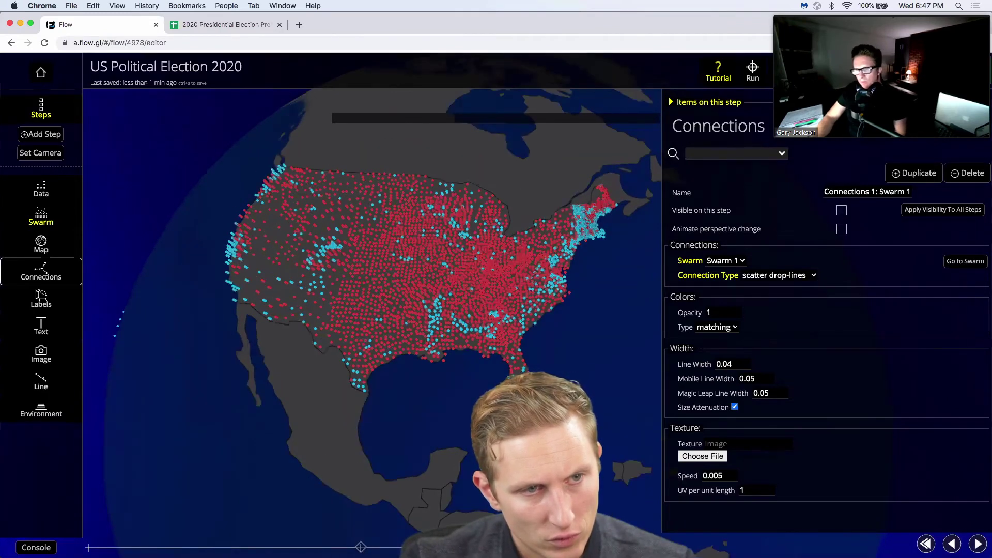
key("Right")
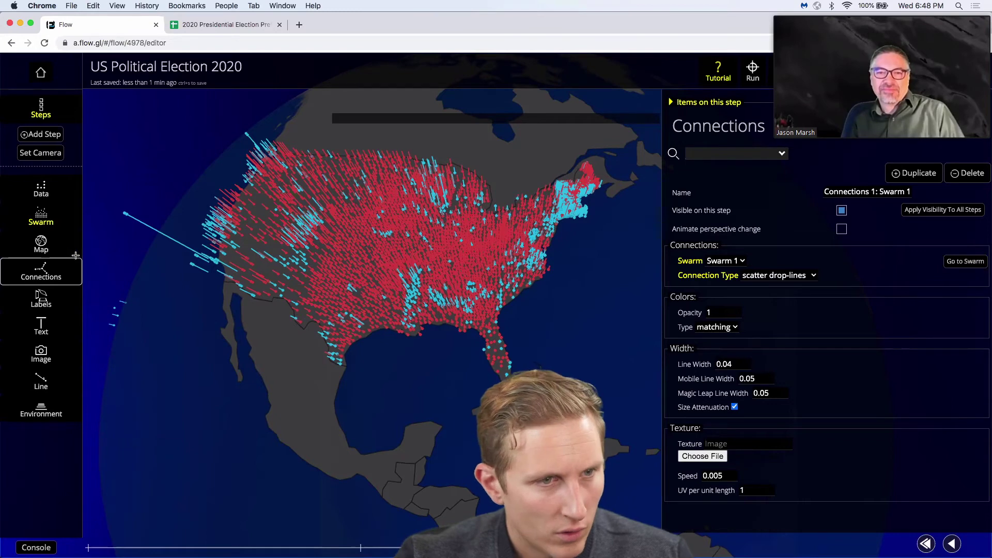
left_click(46, 248)
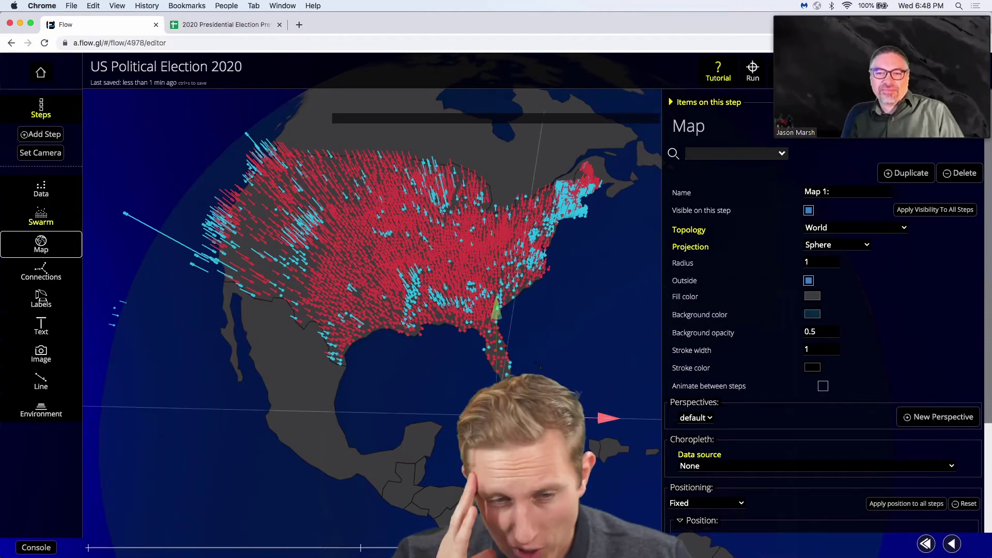
scroll(721, 429, "down", 3)
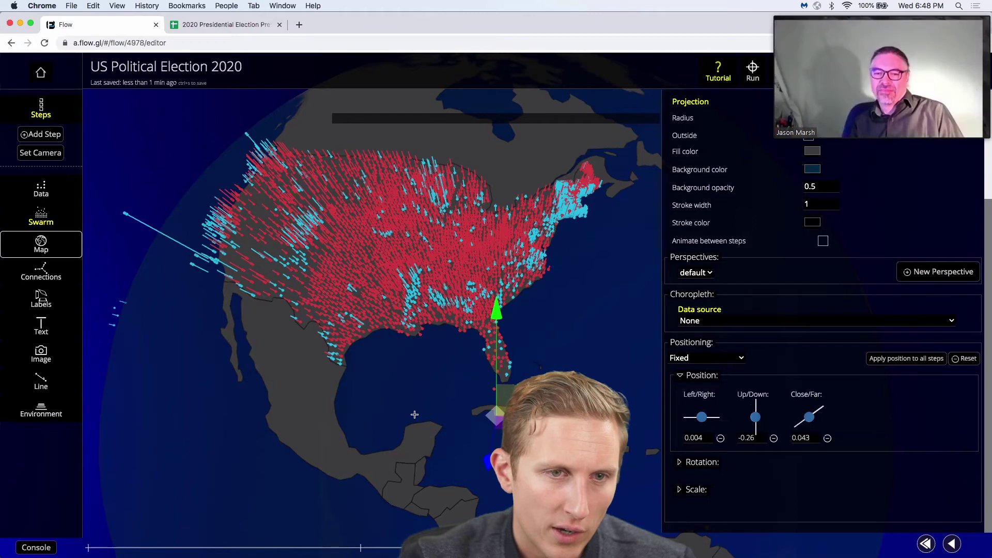
Return to step 3 from step 2 and add a fourth step to the flow
left_click(361, 548)
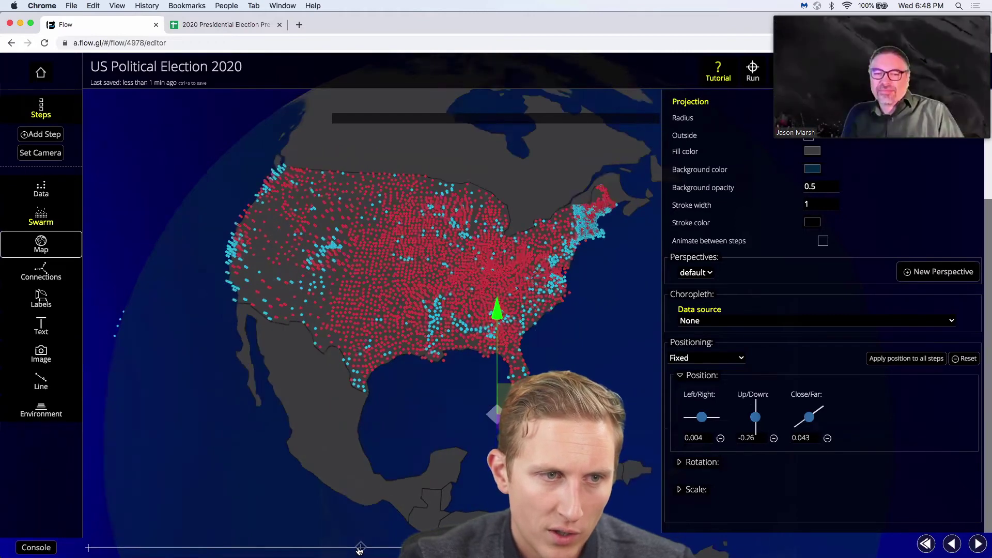
left_click(361, 548)
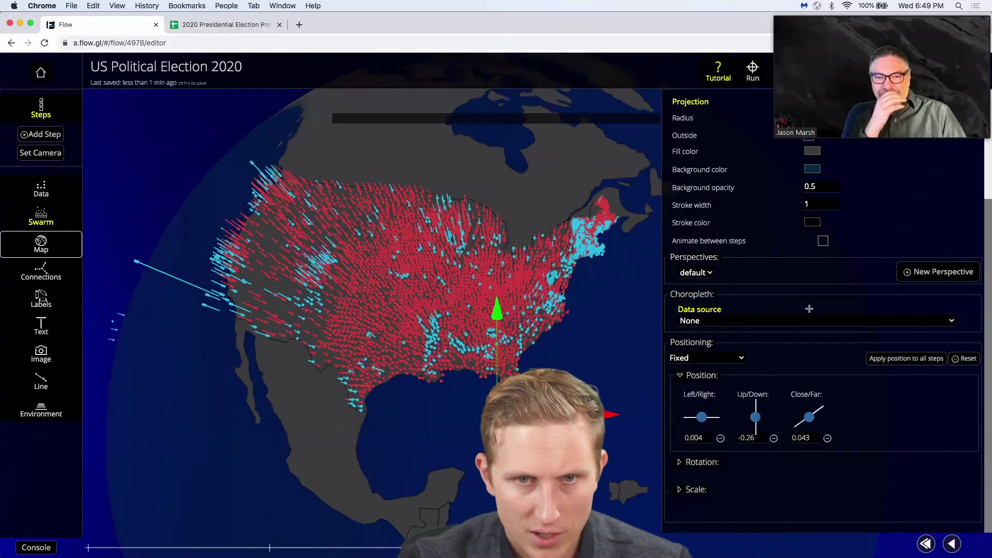
scroll(807, 310, "up", 3)
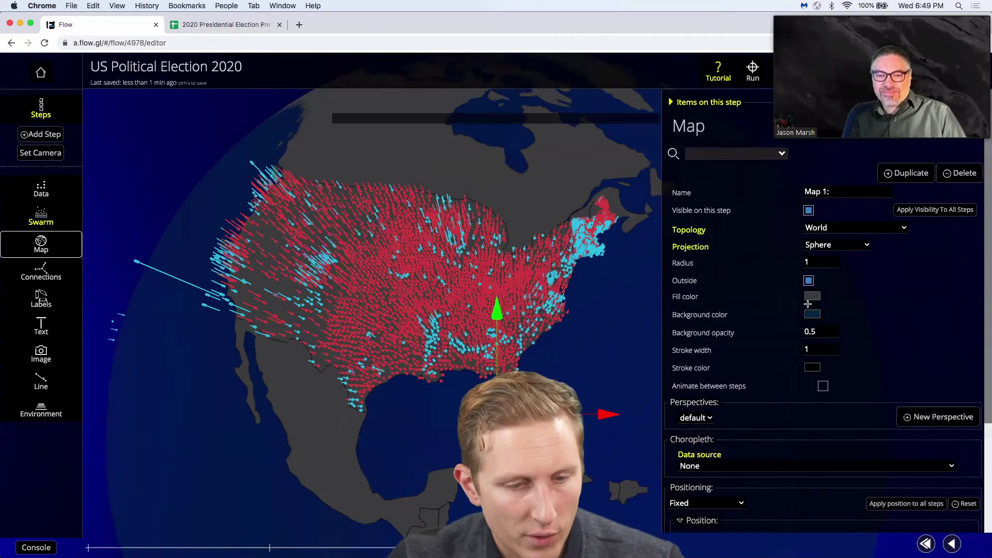
Switch to the finished 2020 US Election presentation, examine its step colored by Rep-Dem ratio, and return to the editor
key("alt+Tab")
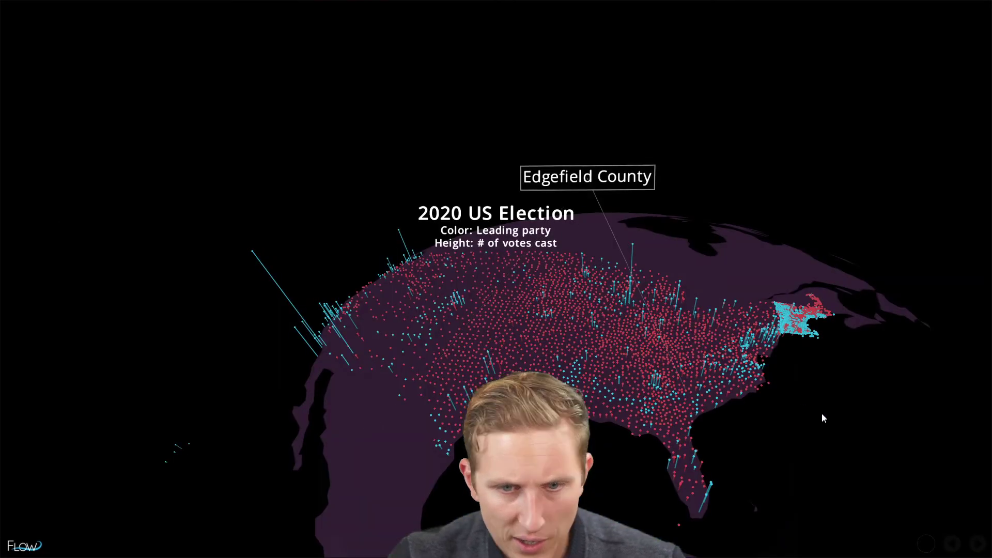
key("Right")
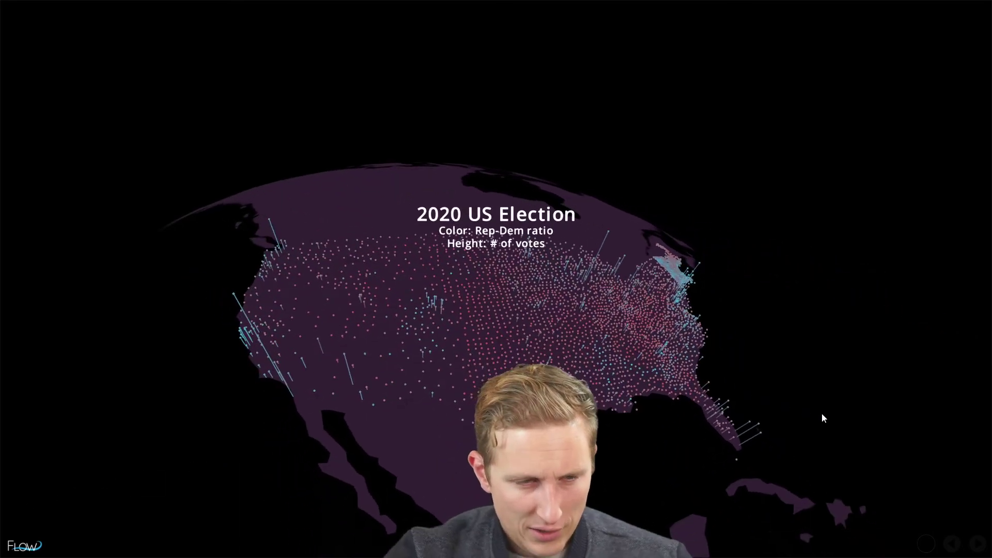
scroll(811, 380, "up", 3)
left_click_drag(776, 371, 873, 399)
key("alt+Tab")
key("alt+Tab")
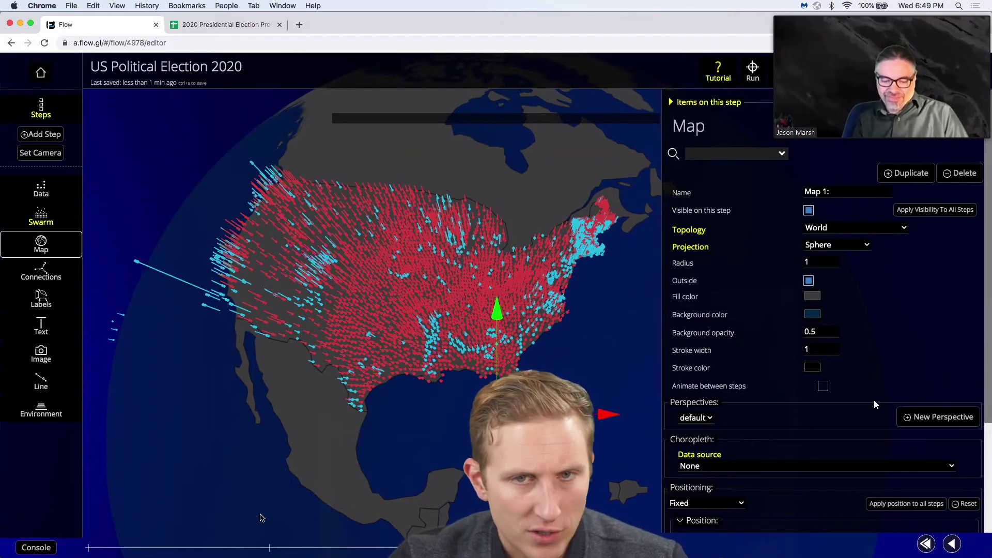
Create a new perspective named 4 for the 2020 presidential election swarm
left_click(41, 216)
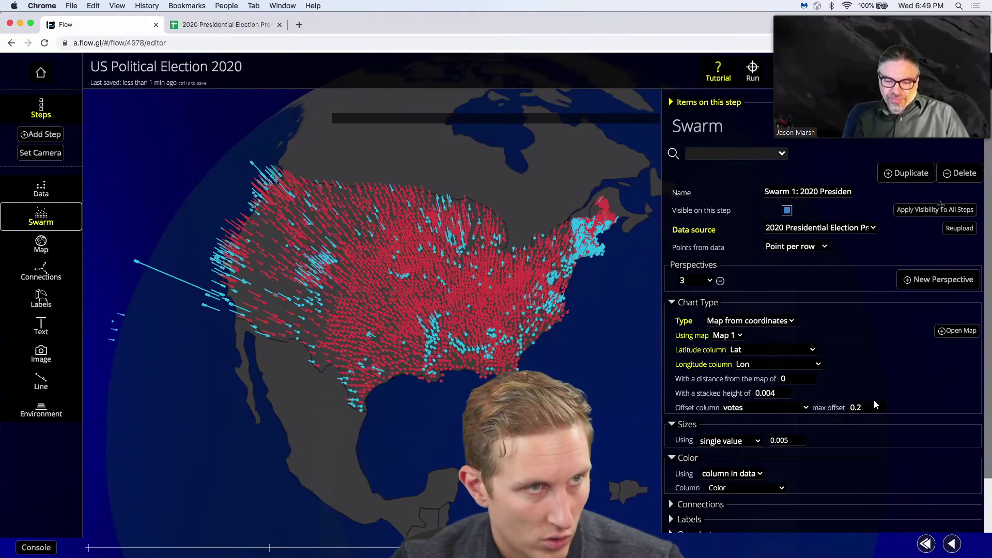
left_click(937, 277)
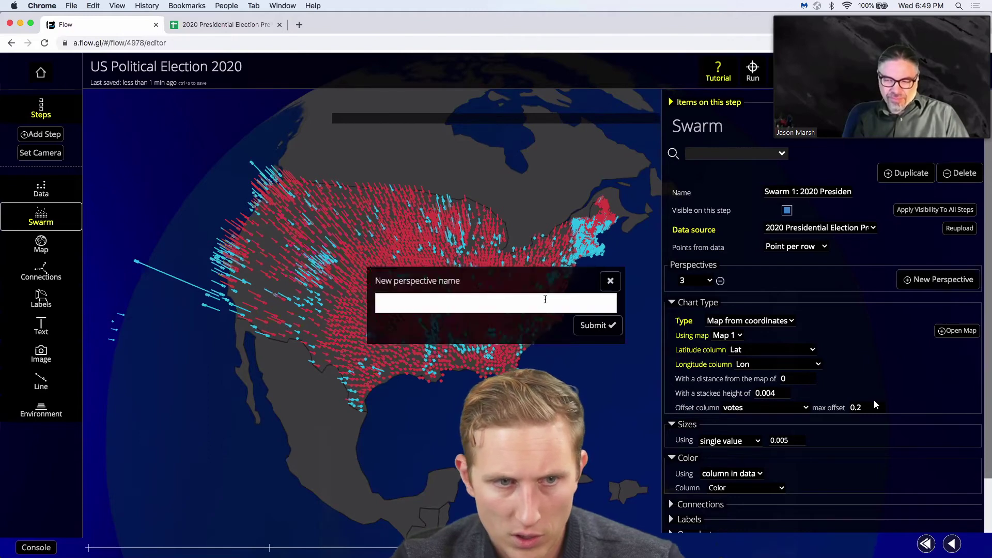
type("4")
left_click(604, 326)
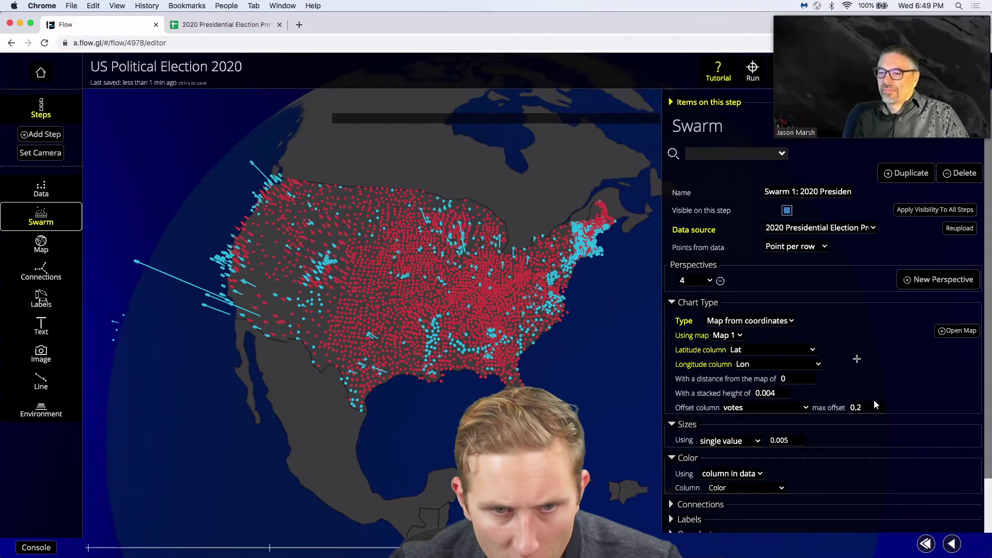
Color the swarm in perspective 4 by scale values from the Percentage Democrat column
scroll(857, 359, "down", 2)
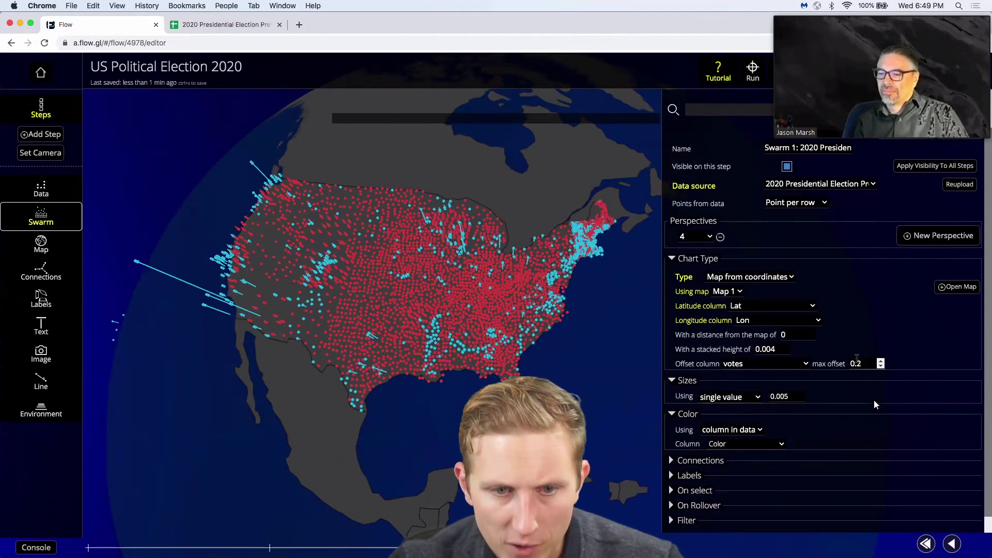
scroll(856, 358, "down", 1)
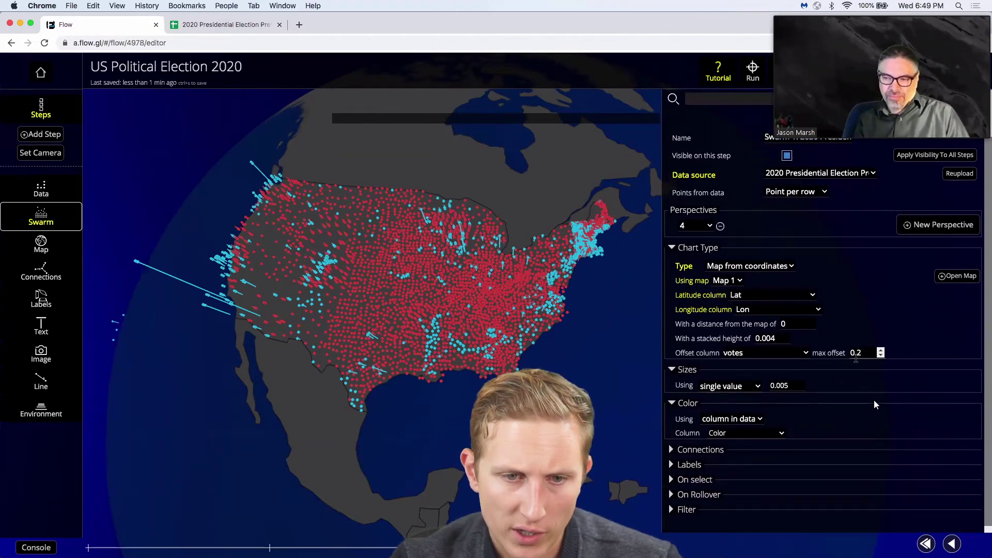
scroll(828, 357, "down", 1)
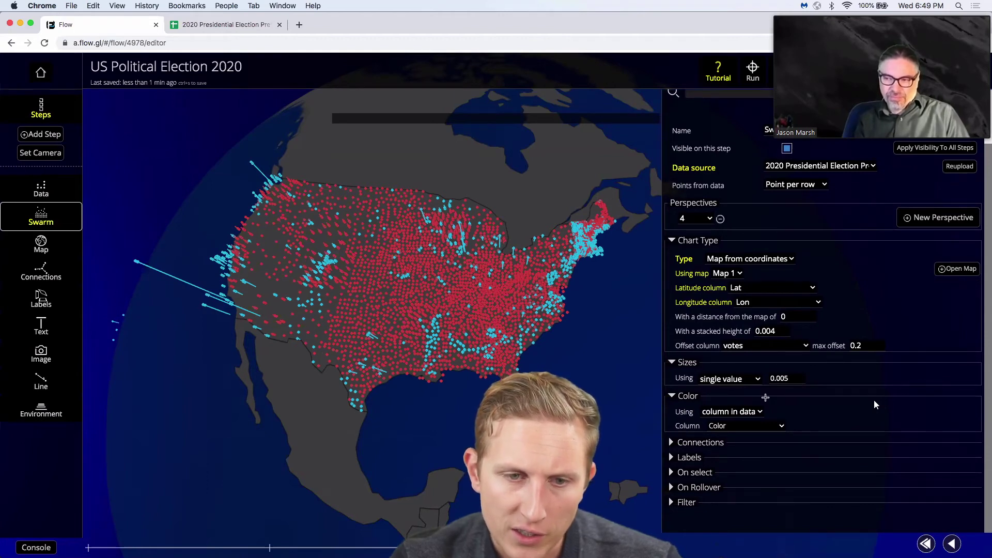
left_click(758, 411)
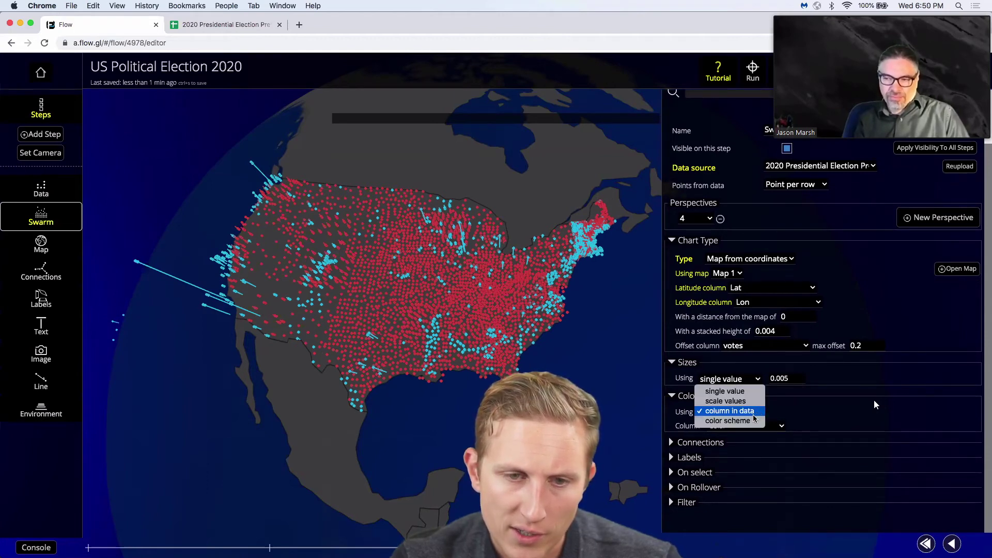
left_click(826, 408)
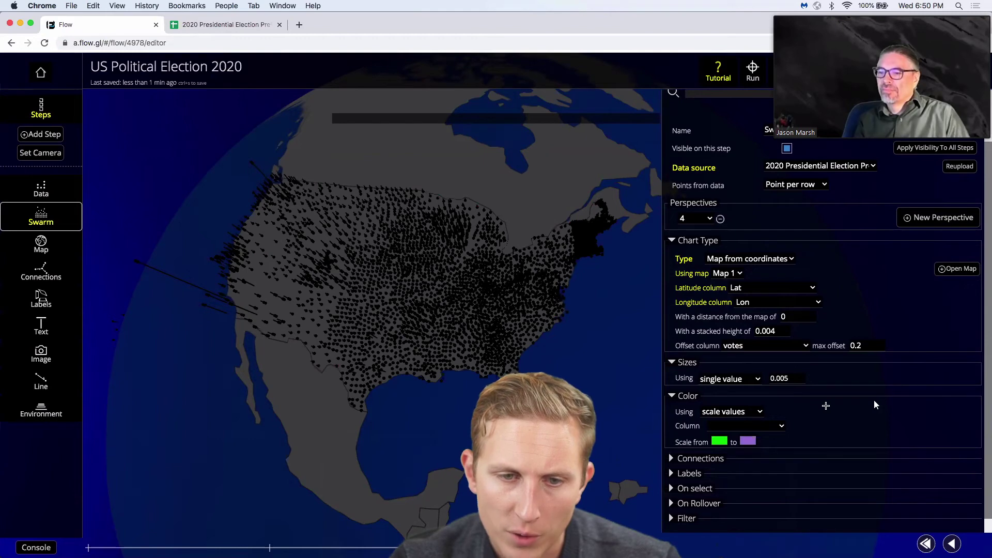
left_click(766, 428)
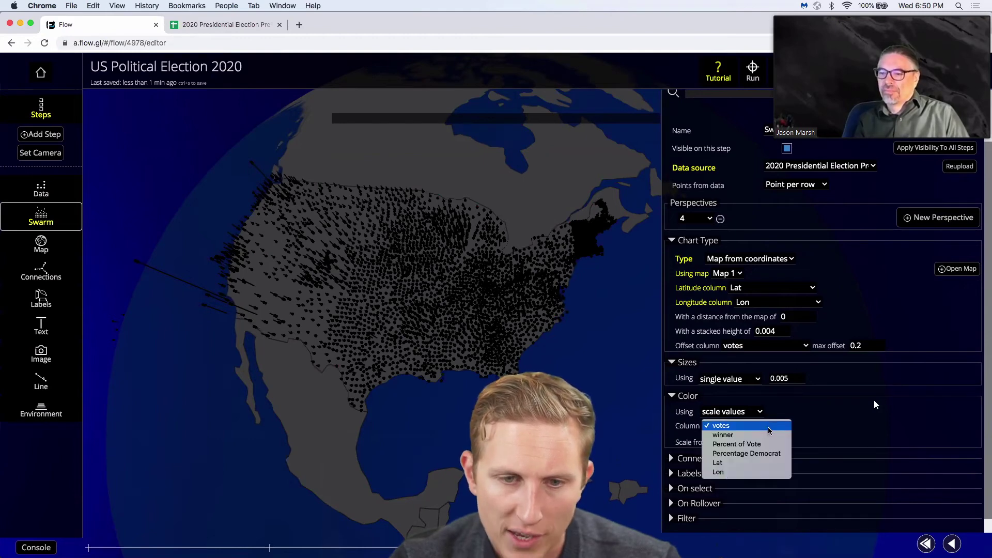
left_click(770, 453)
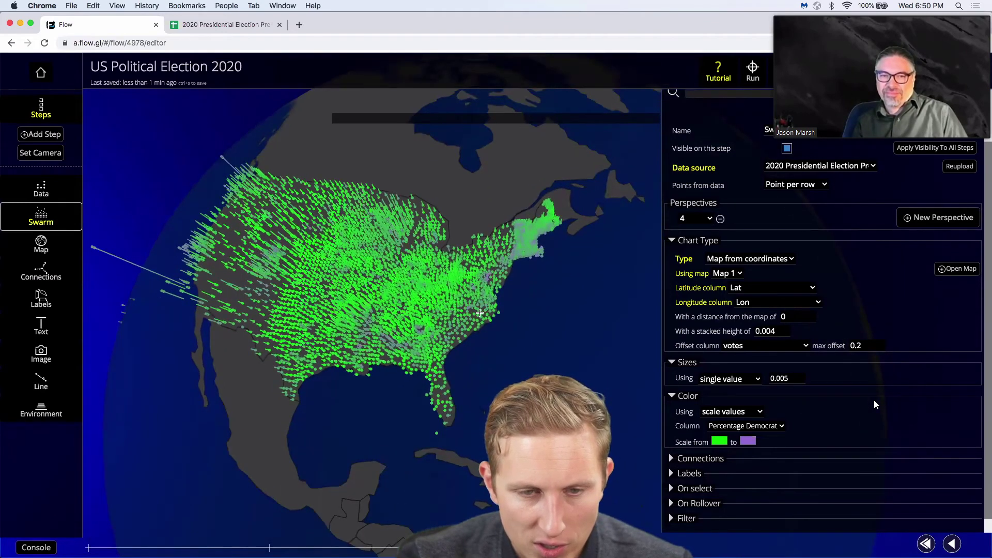
Set the starting color of the swarm's color scale to red, RGB 255, 0, 0
scroll(817, 433, "down", 1)
left_click(719, 425)
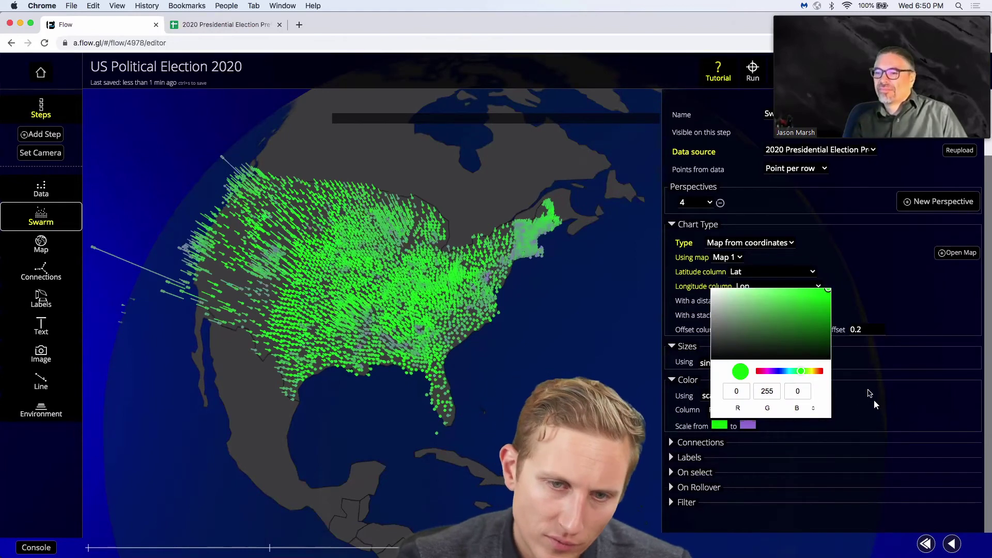
left_click(736, 395)
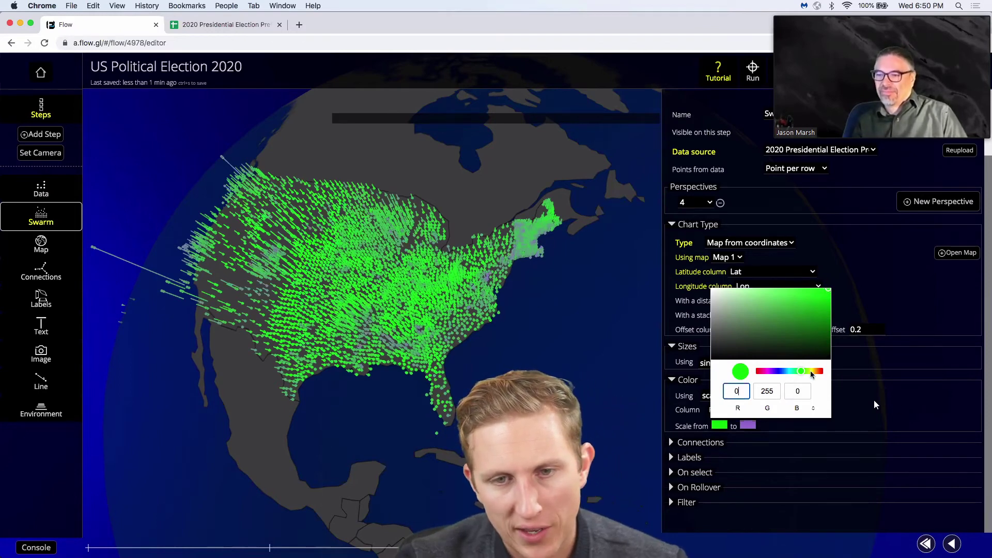
left_click_drag(800, 373, 755, 372)
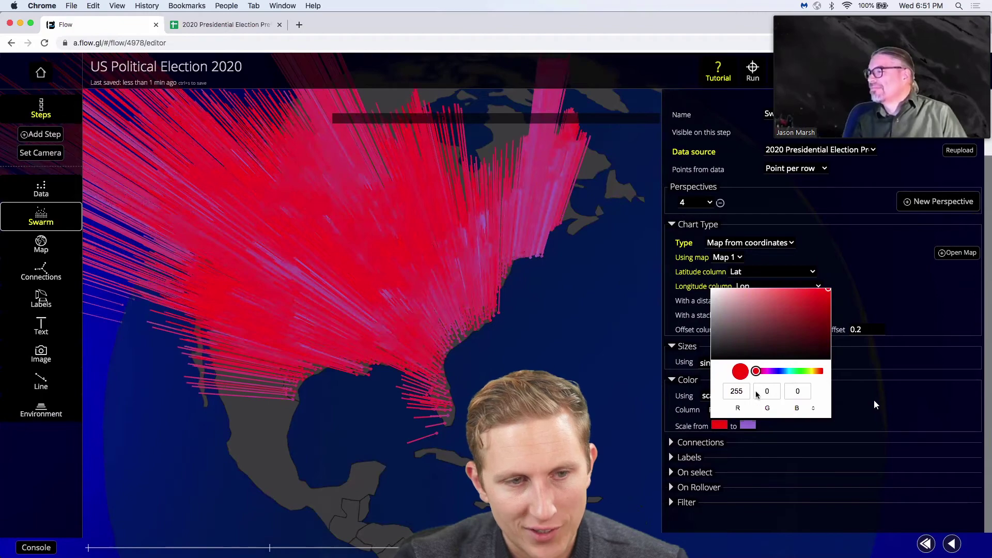
left_click_drag(563, 378, 589, 378)
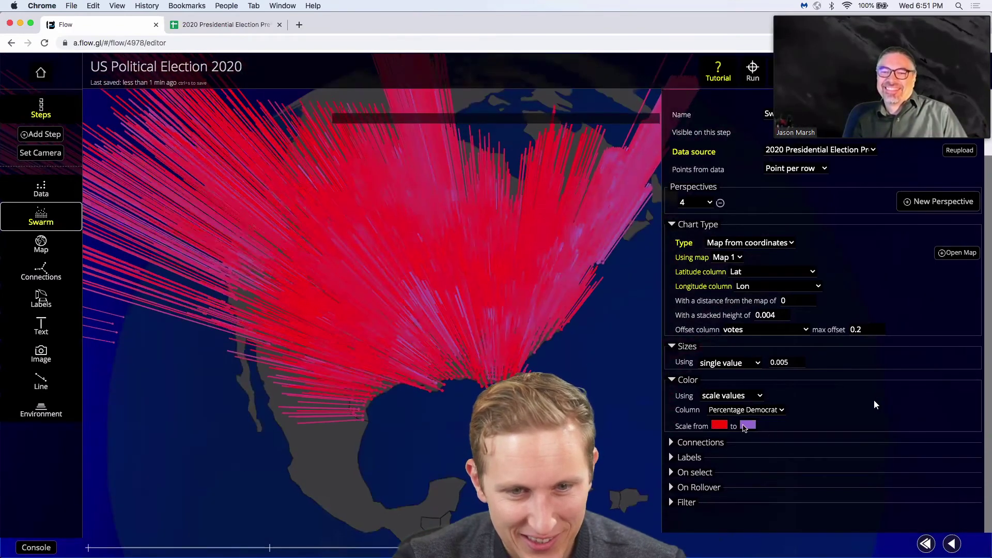
Set the end color of the swarm's color scale to blue, RGB 2, 18, 232
left_click(746, 427)
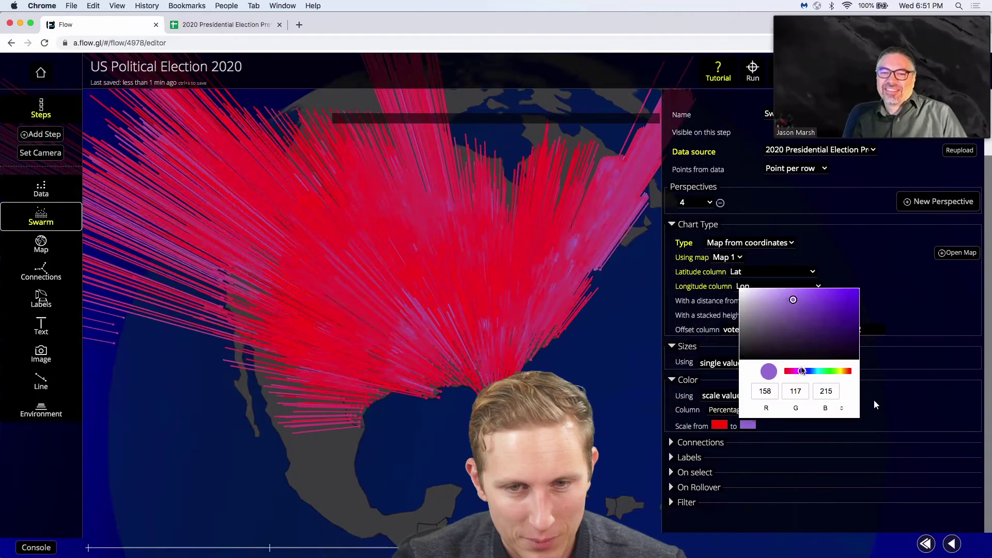
left_click_drag(805, 373, 808, 374)
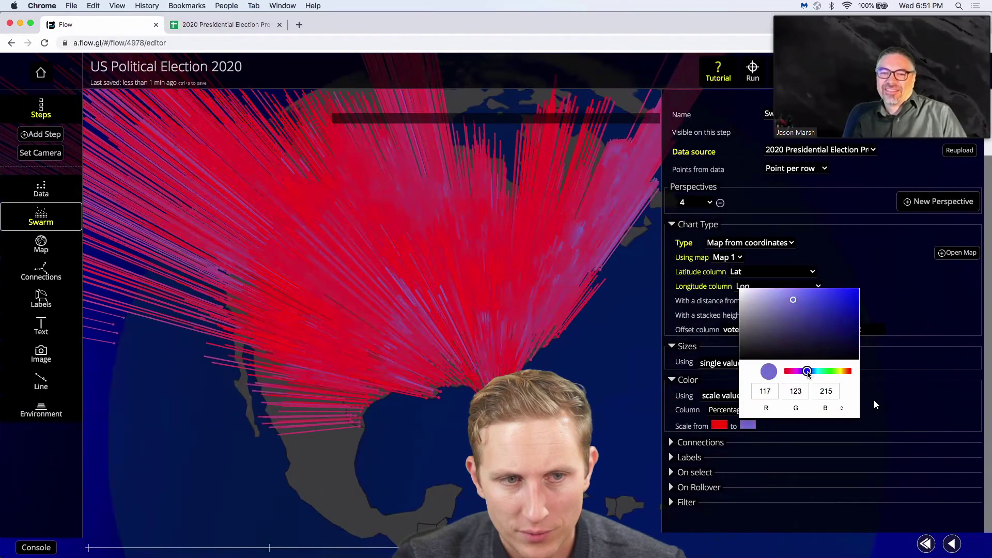
left_click(857, 295)
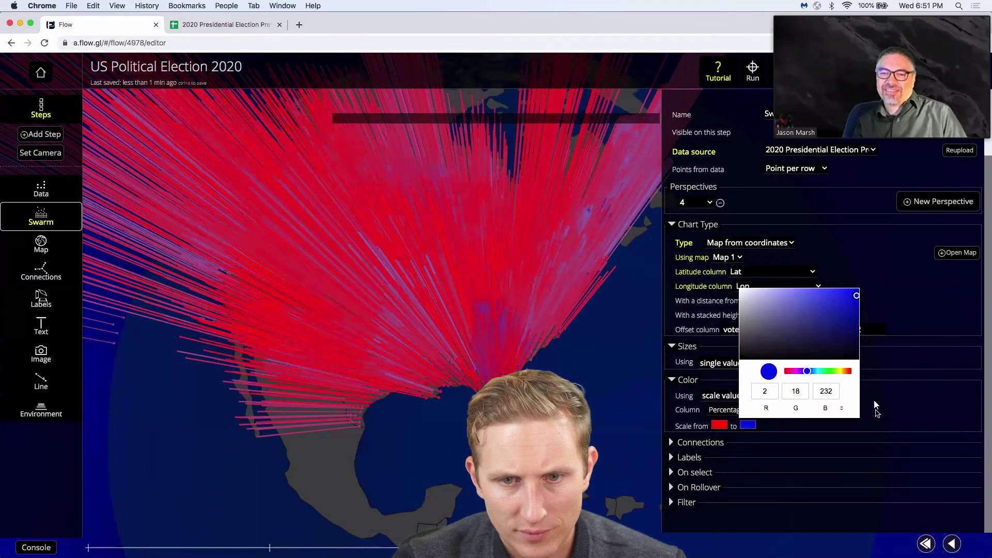
left_click(874, 401)
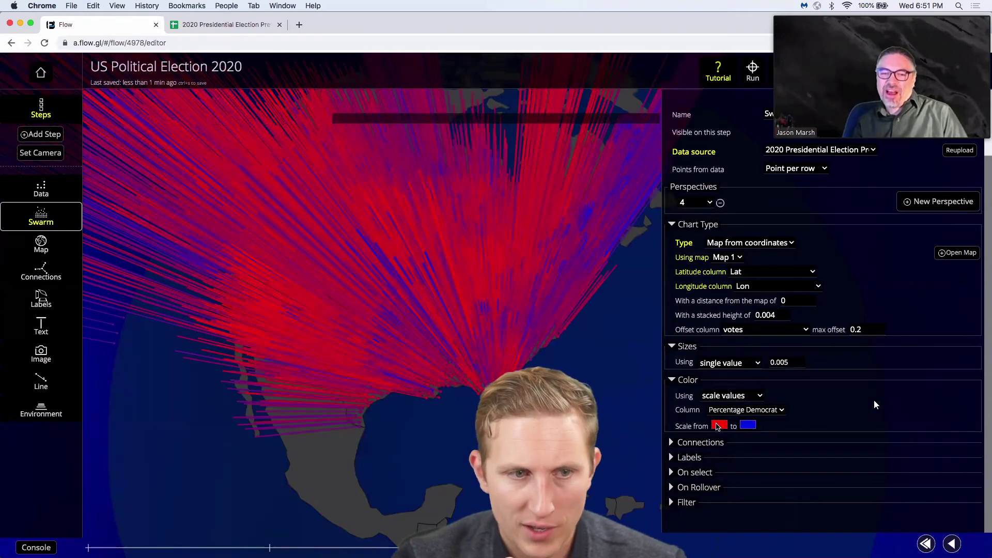
Set the starting color of the swarm's color scale to a darker red, RGB 230, 10, 10
left_click(718, 424)
left_click(824, 296)
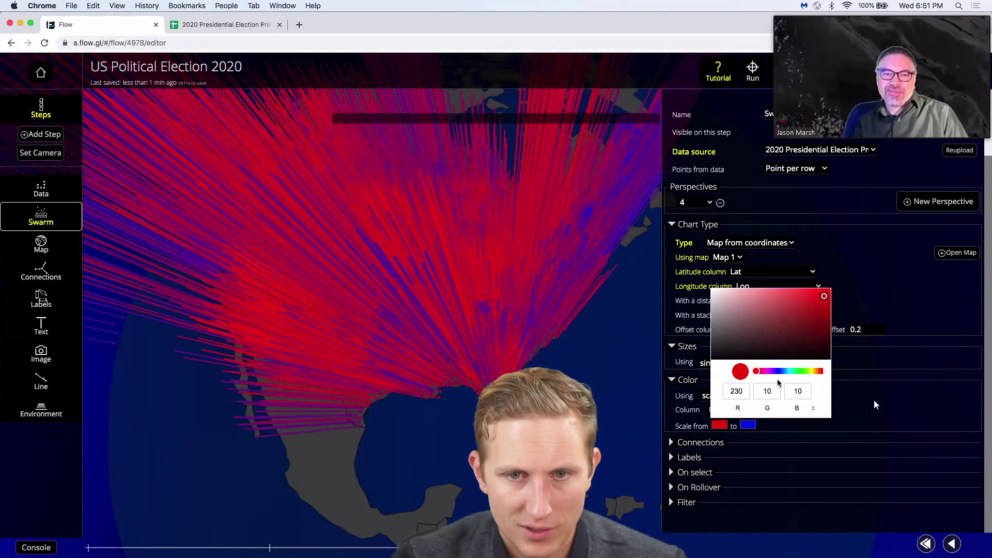
left_click(853, 402)
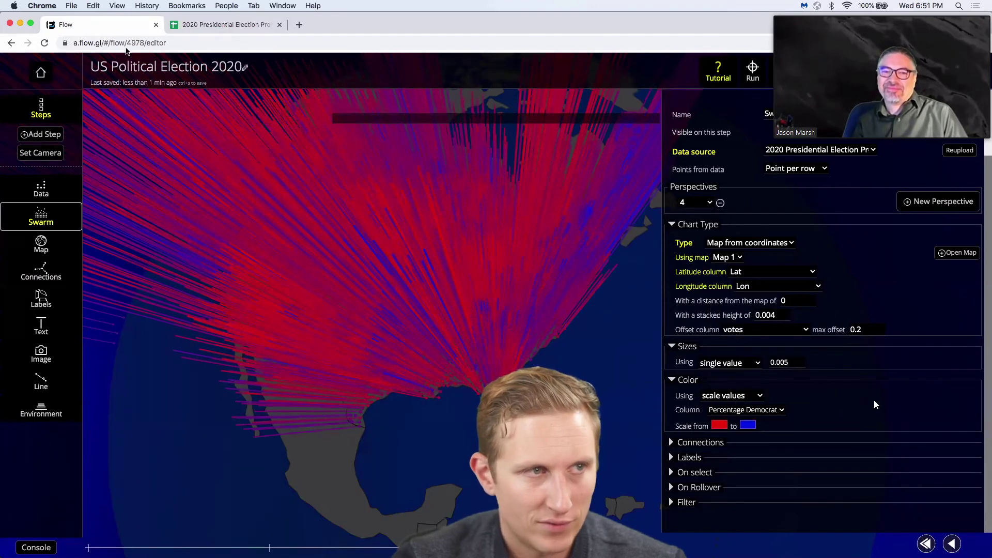
Reload the flow and reopen the settings of the 2020 presidential election swarm from the globe
left_click(44, 42)
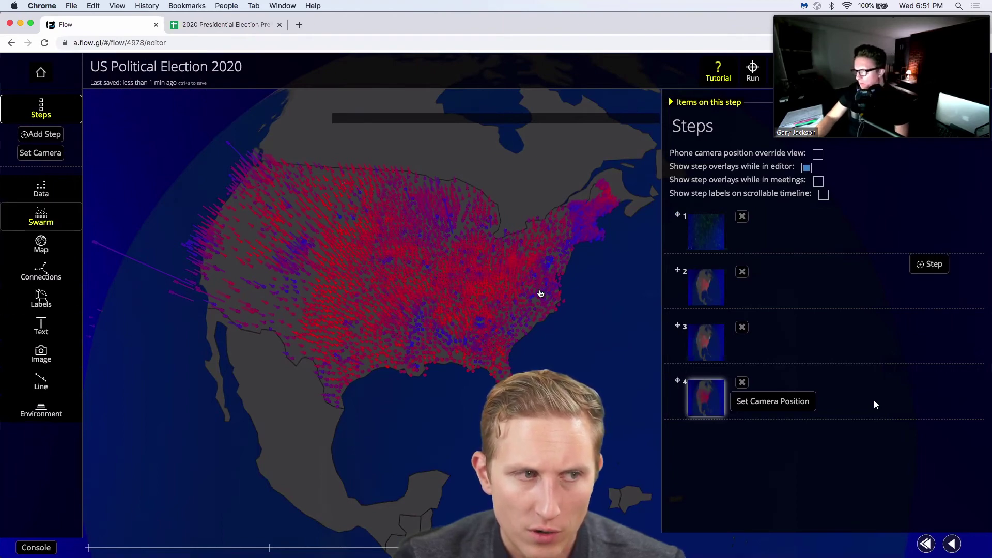
left_click(540, 293)
scroll(919, 423, "down", 3)
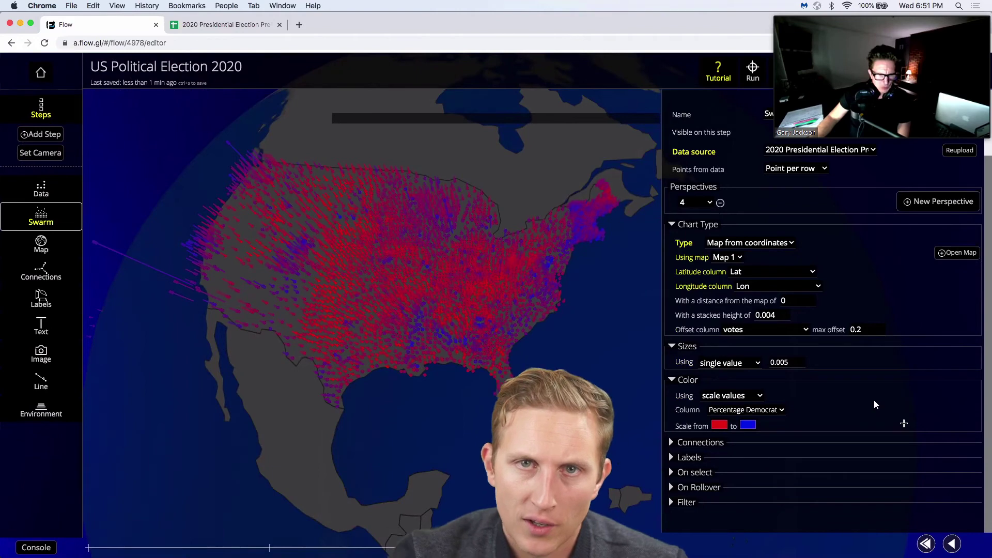
left_click_drag(874, 27, 556, 35)
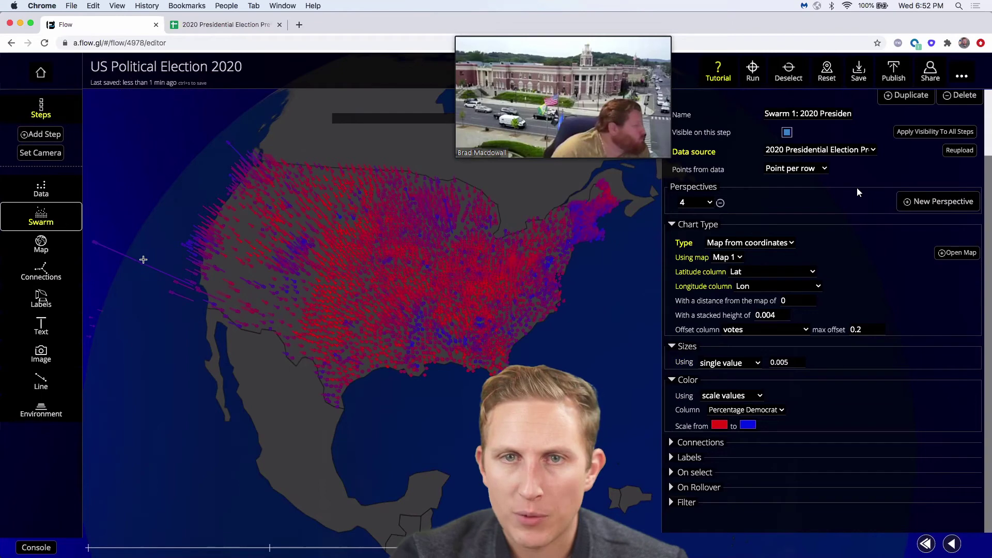
Turn on the Advanced (beta) options and examine the additional swarm settings and object types
left_click(962, 75)
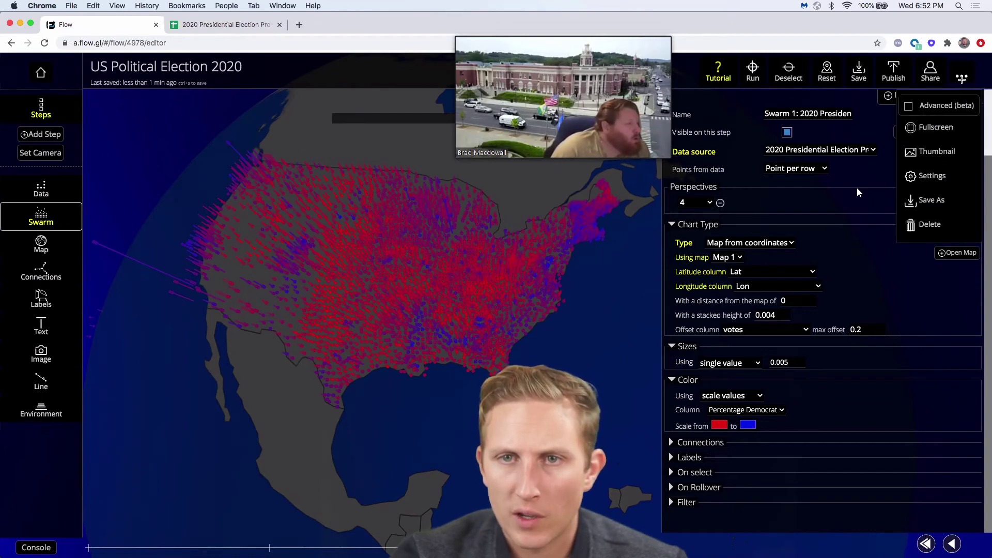
left_click(945, 106)
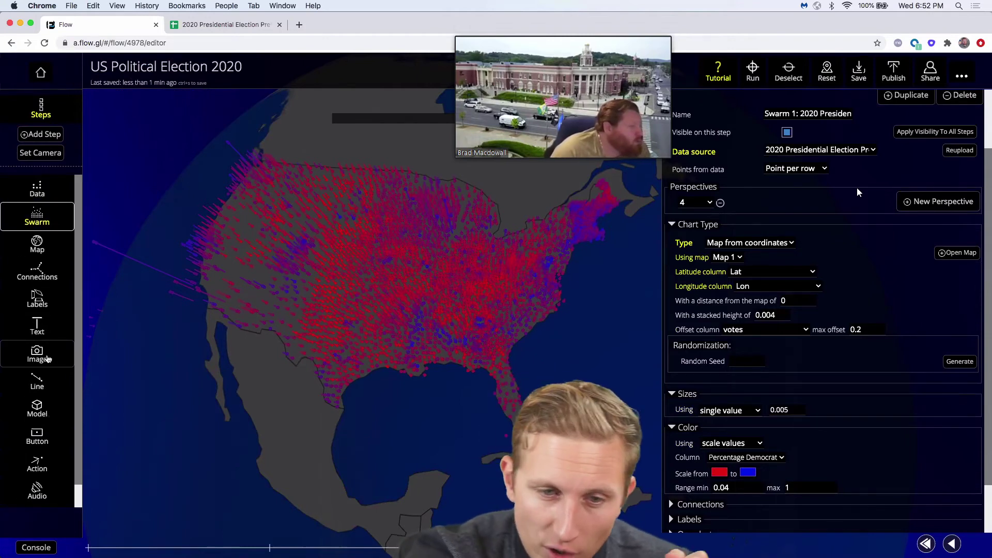
scroll(775, 425, "down", 3)
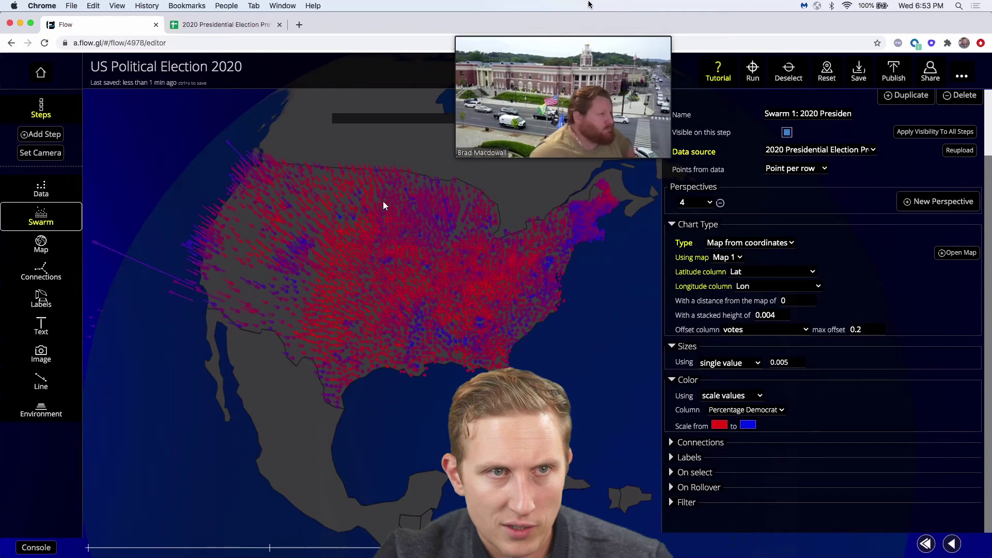
Stop the participant's screen sharing in the Zoom meeting
left_click(352, 43)
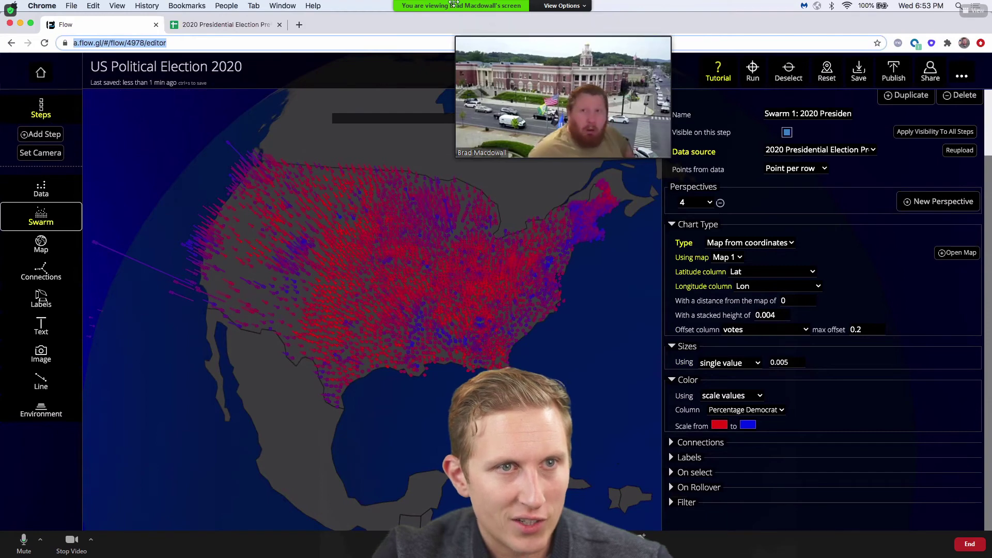
left_click(566, 6)
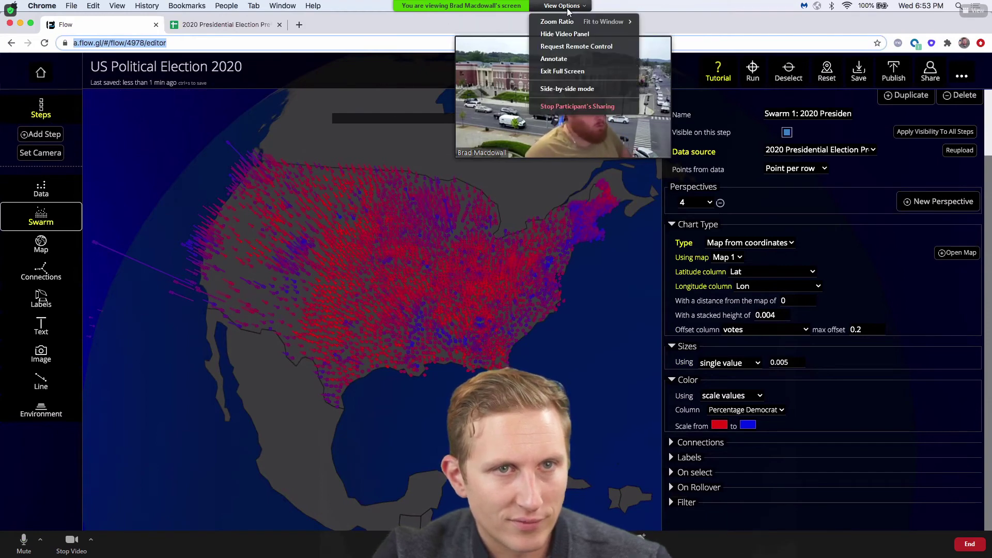
left_click(590, 106)
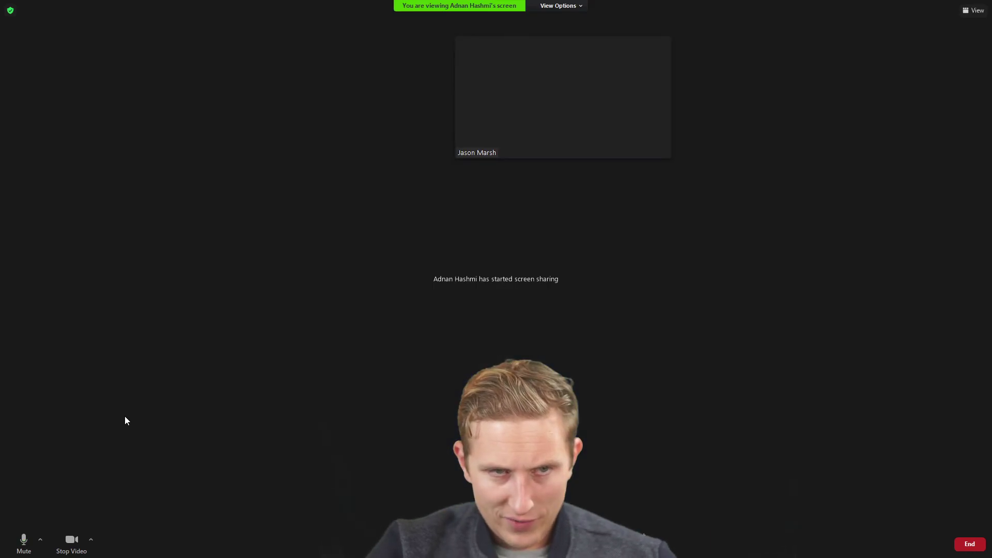
Add a fifth step to the 2020 US Election flow and go to it on the timeline
mouse_move(620, 88)
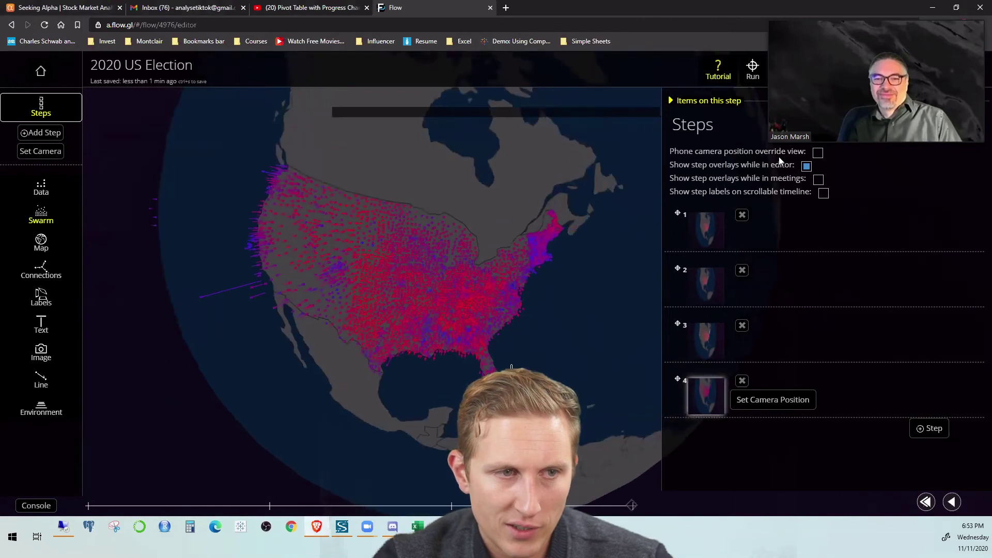
left_click_drag(562, 310, 571, 270)
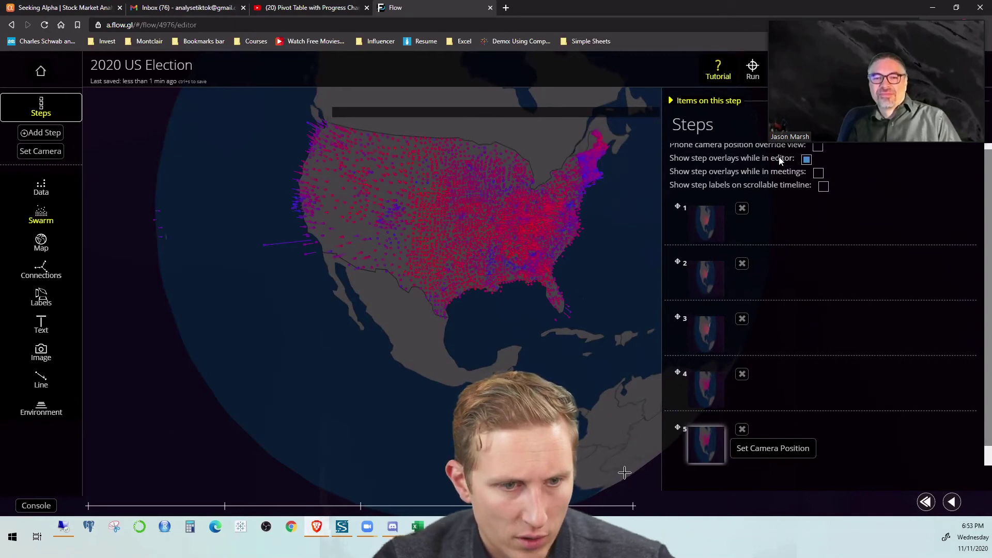
left_click(632, 505)
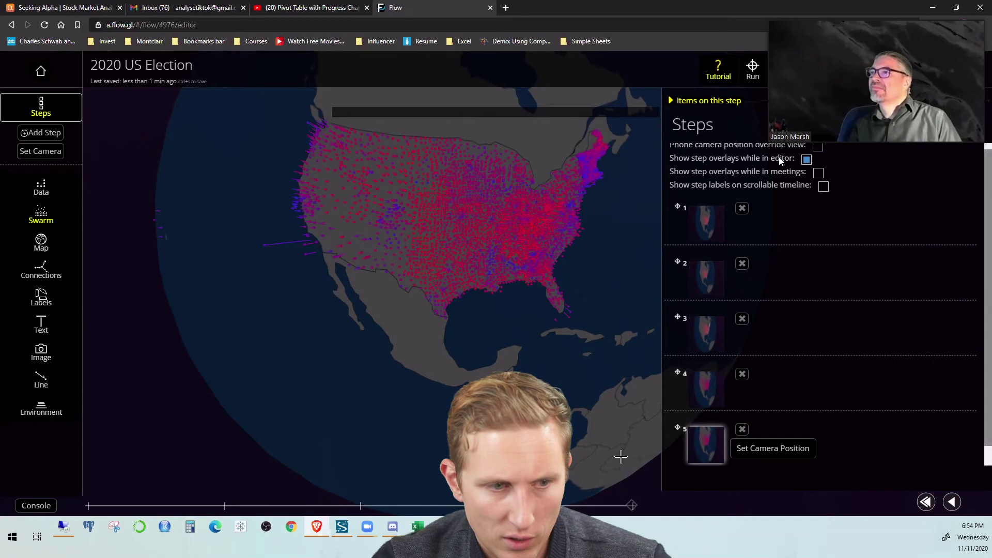
left_click_drag(604, 431, 589, 424)
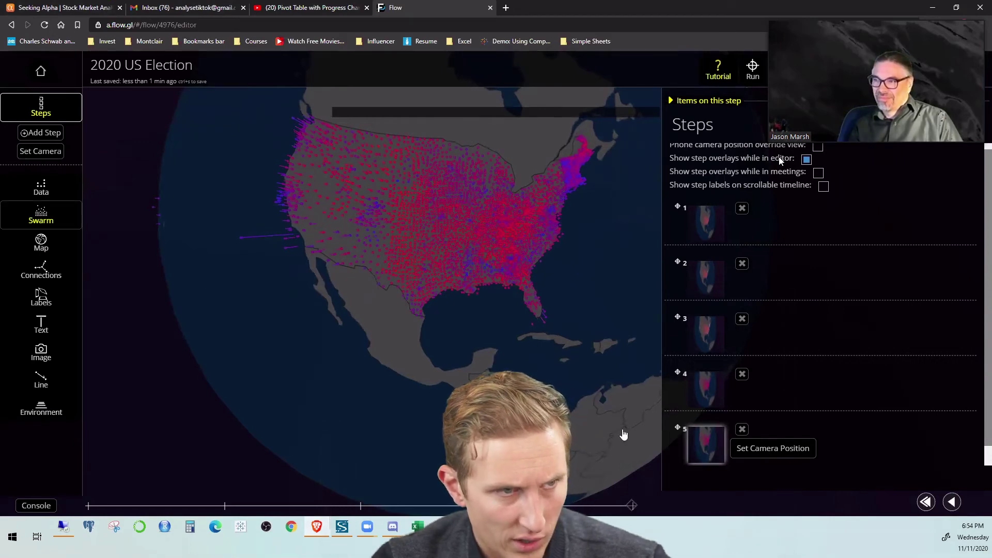
Open the swarm settings and review the available methods for sizing and coloring the points
left_click(41, 214)
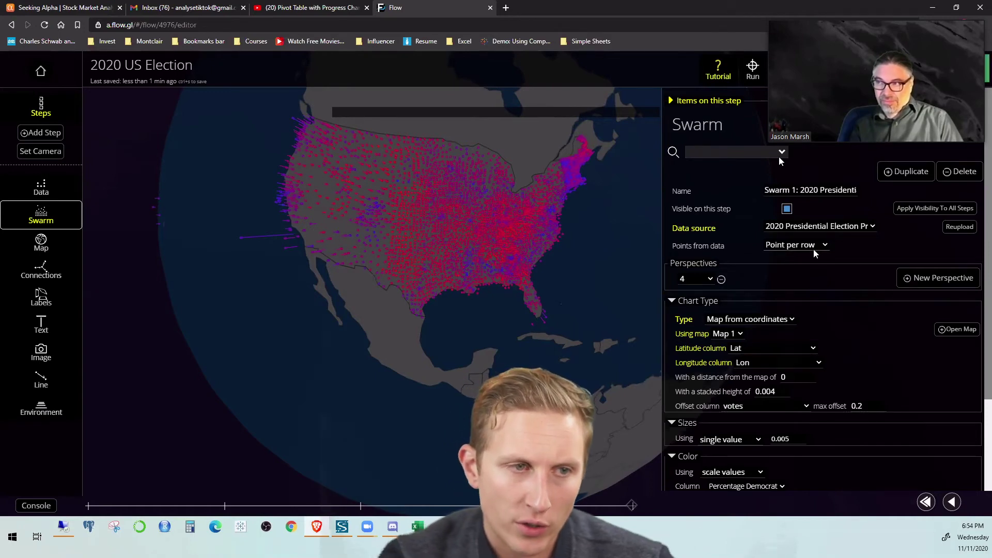
scroll(816, 289, "down", 2)
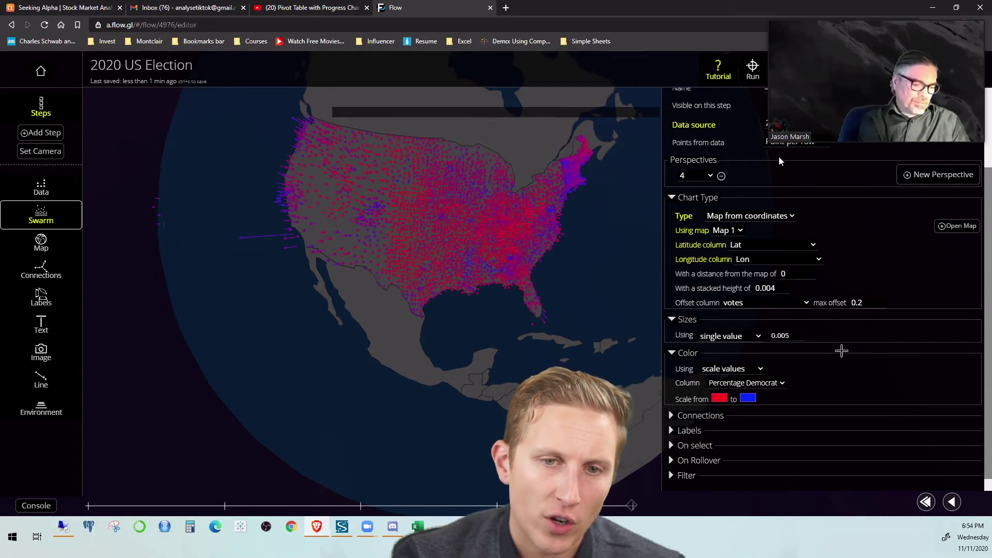
left_click(748, 336)
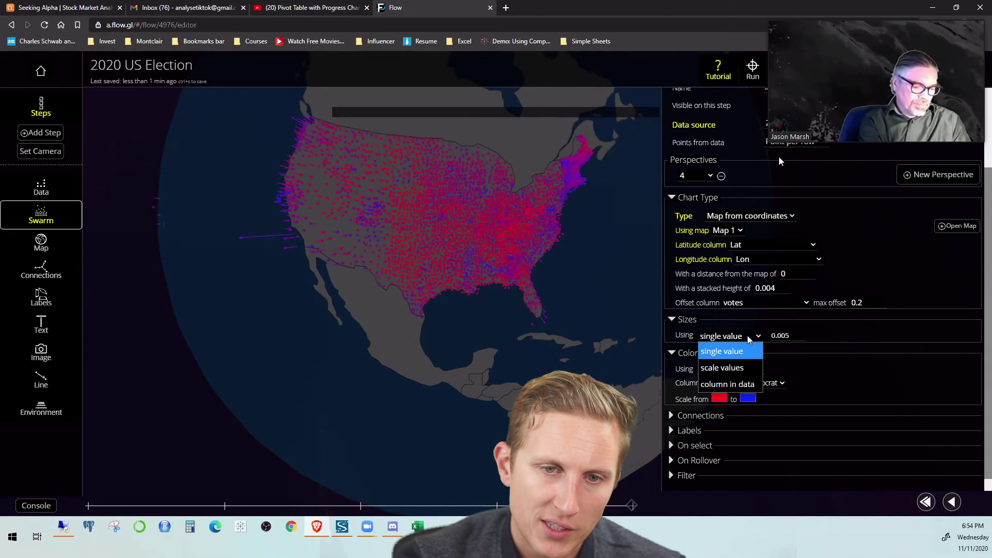
left_click(748, 336)
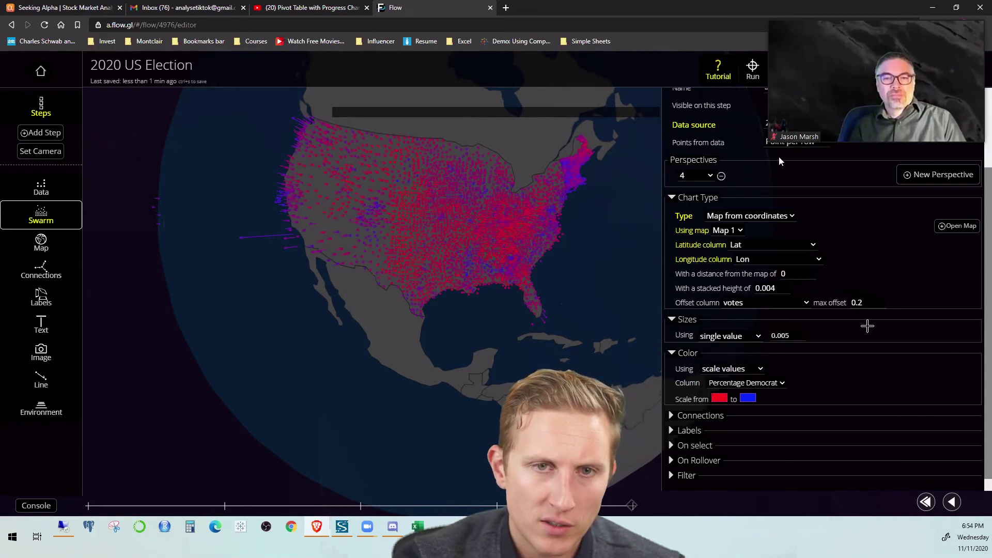
left_click(736, 370)
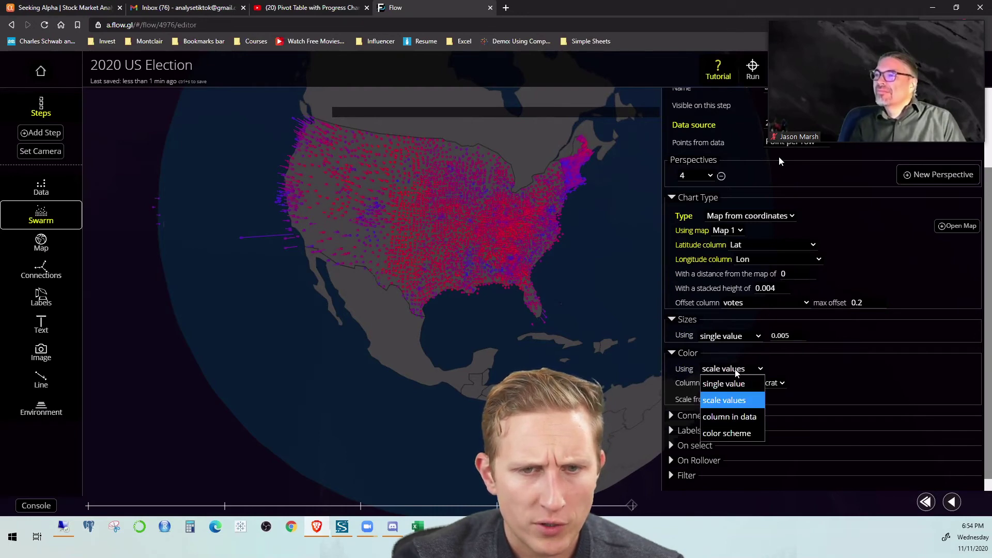
left_click(736, 370)
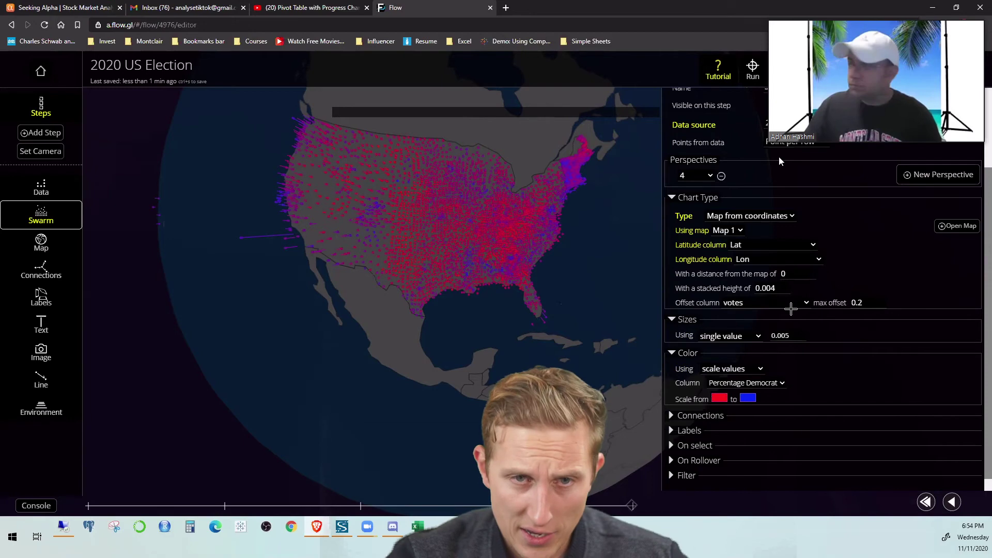
Create a new perspective named 5 for the swarm
left_click(930, 176)
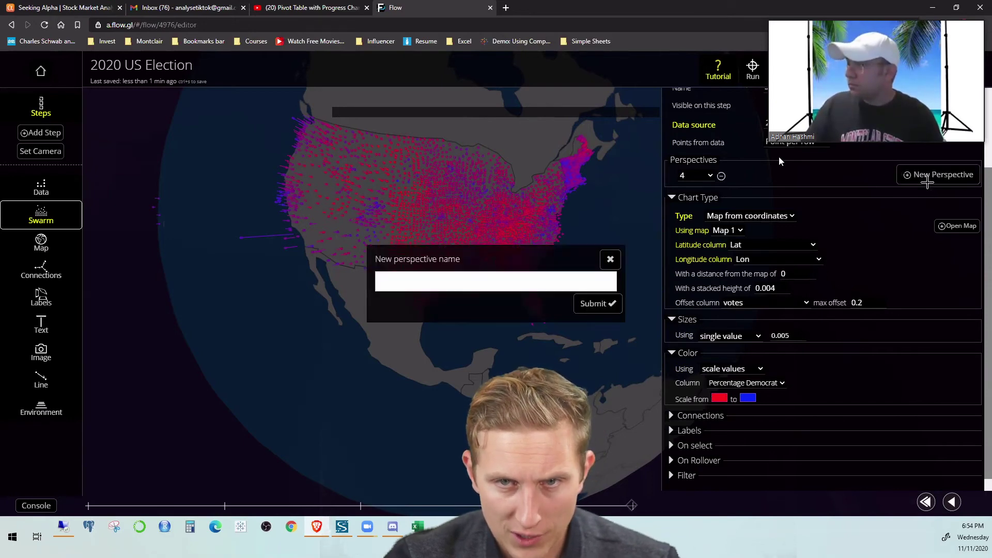
left_click(549, 286)
type("5")
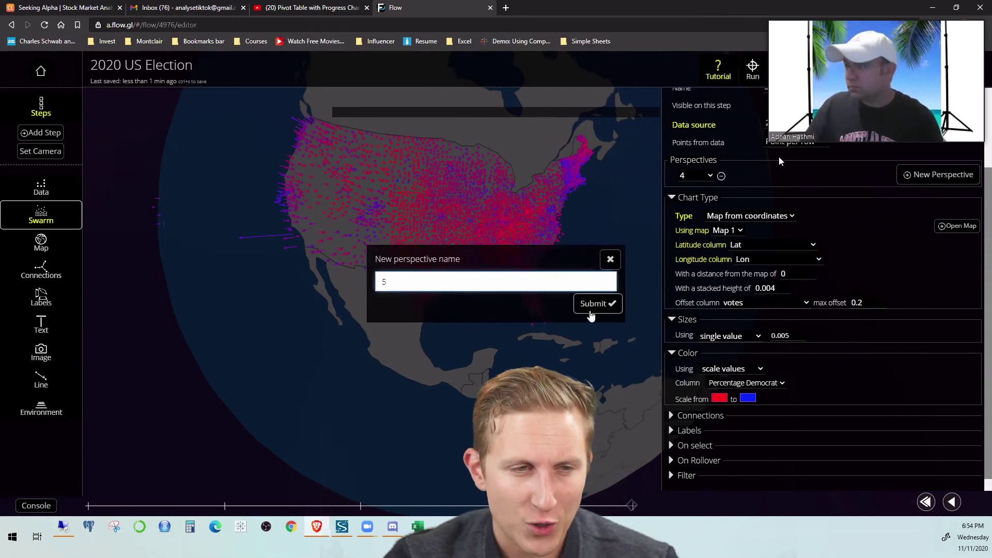
key("Return")
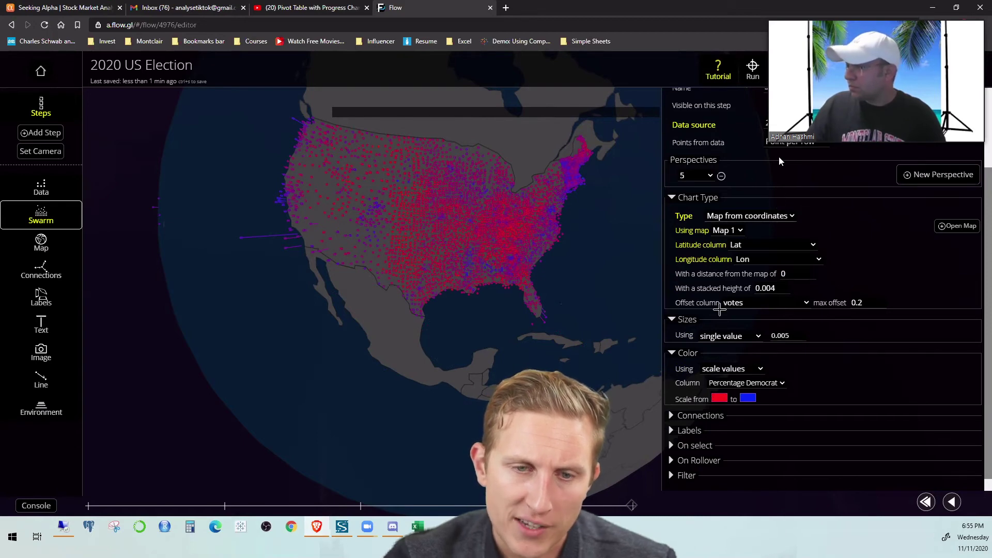
Size the swarm's points in perspective 5 by scale values from the votes column
left_click(730, 339)
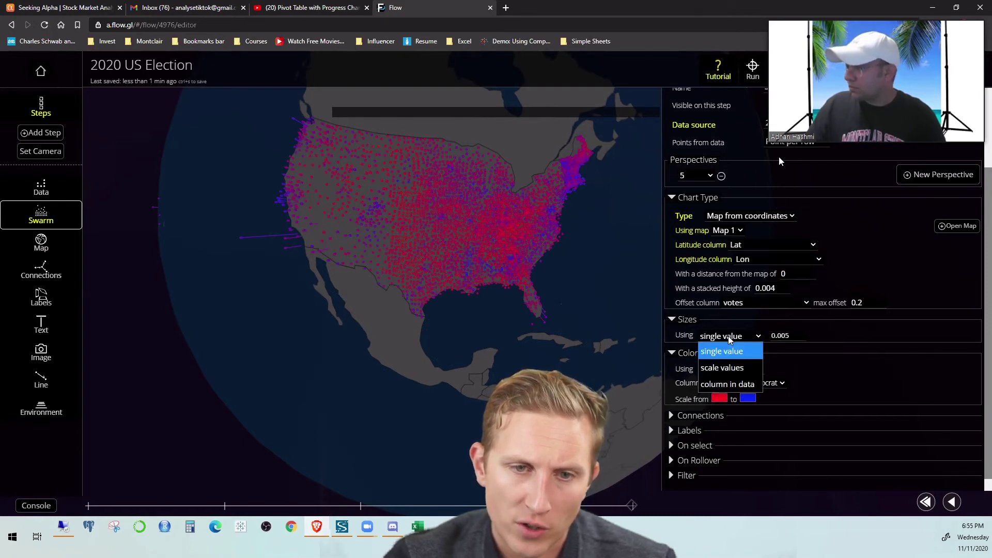
left_click(728, 368)
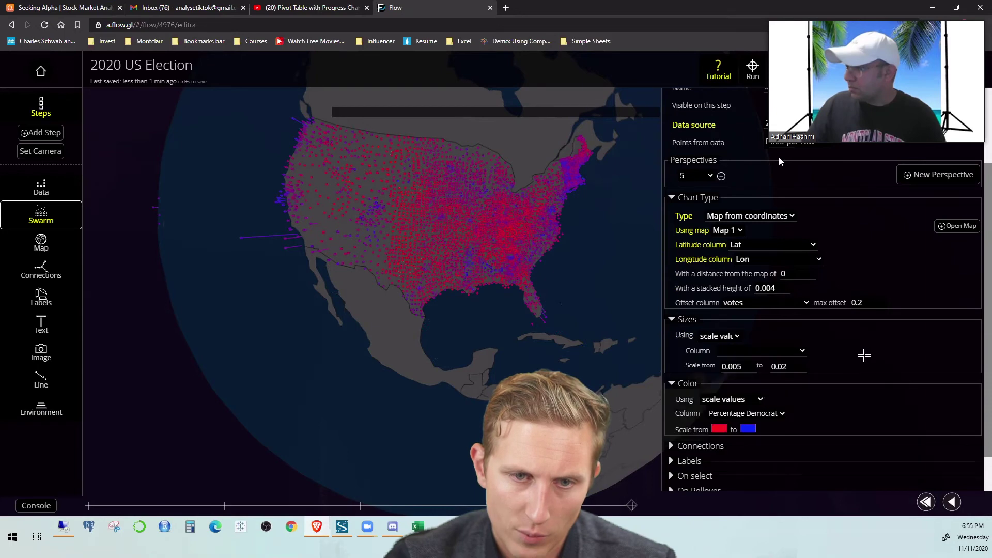
left_click(808, 353)
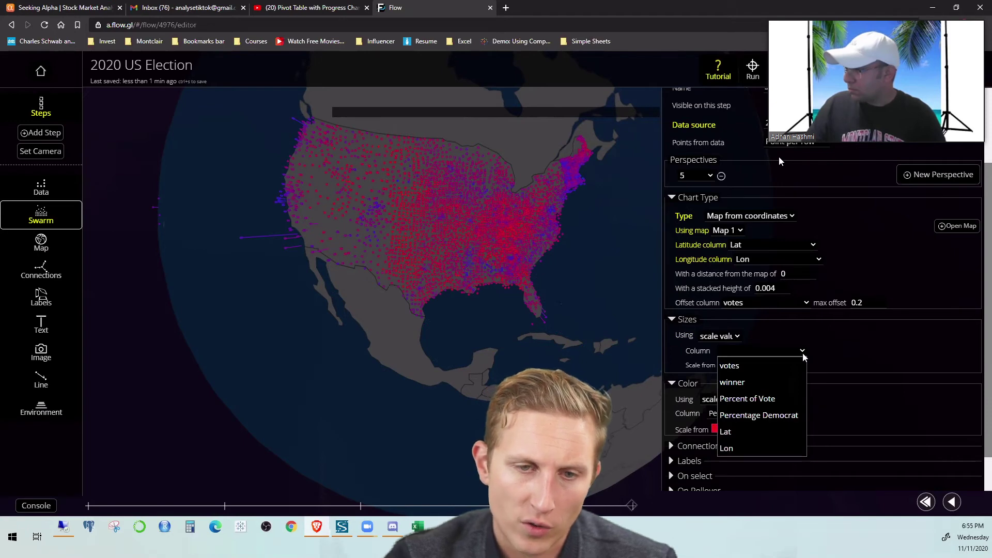
left_click(784, 366)
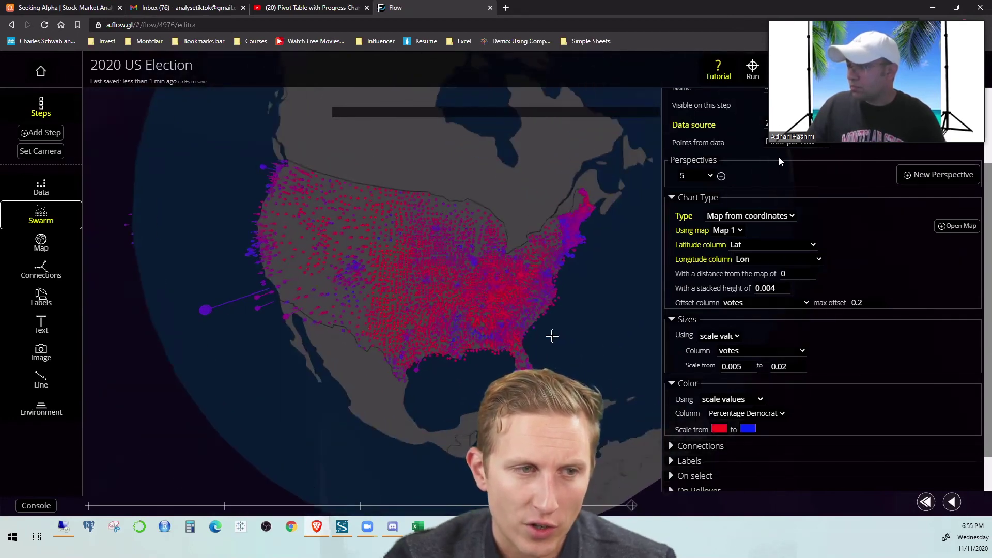
Show the county column when rolling over the swarm's points
left_click_drag(552, 336, 575, 325)
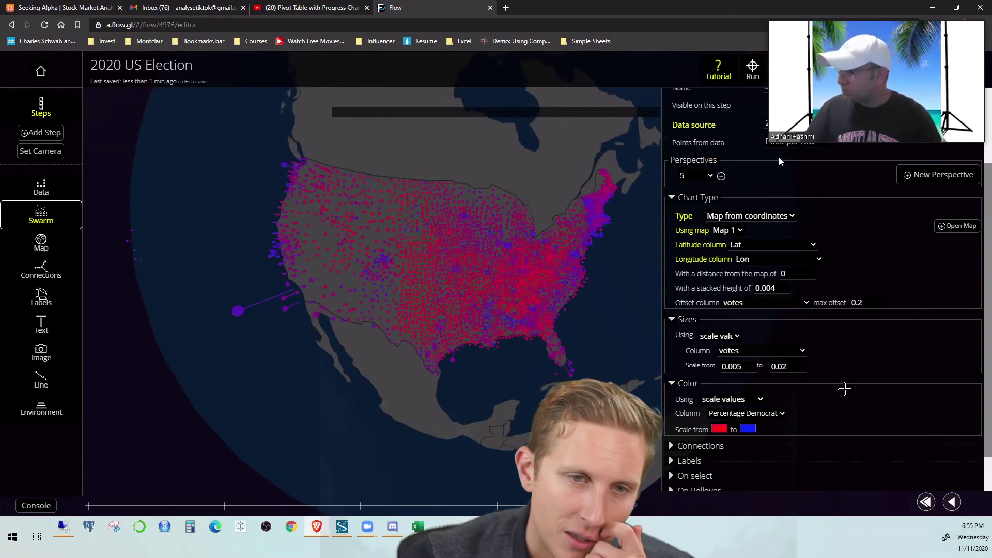
scroll(837, 398, "down", 1)
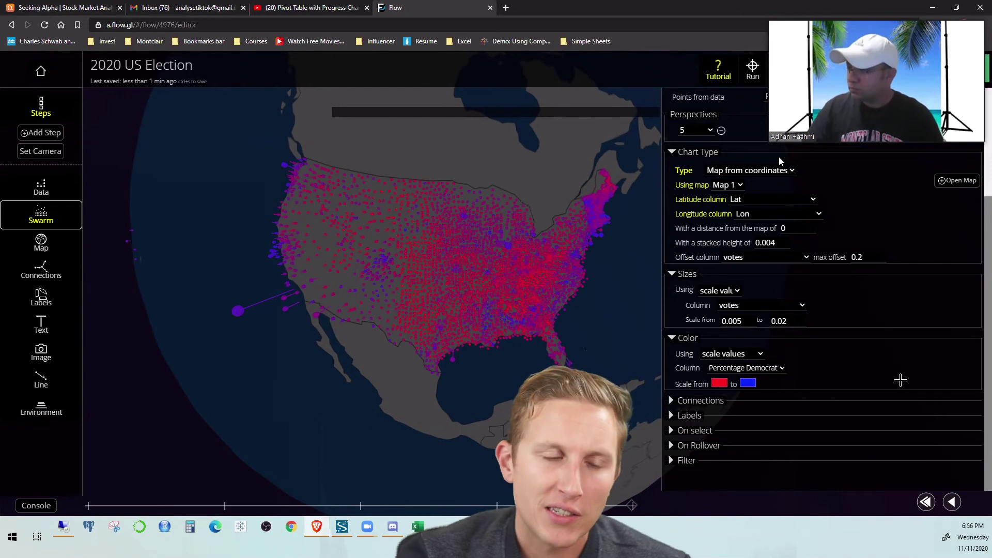
left_click_drag(523, 278, 388, 237)
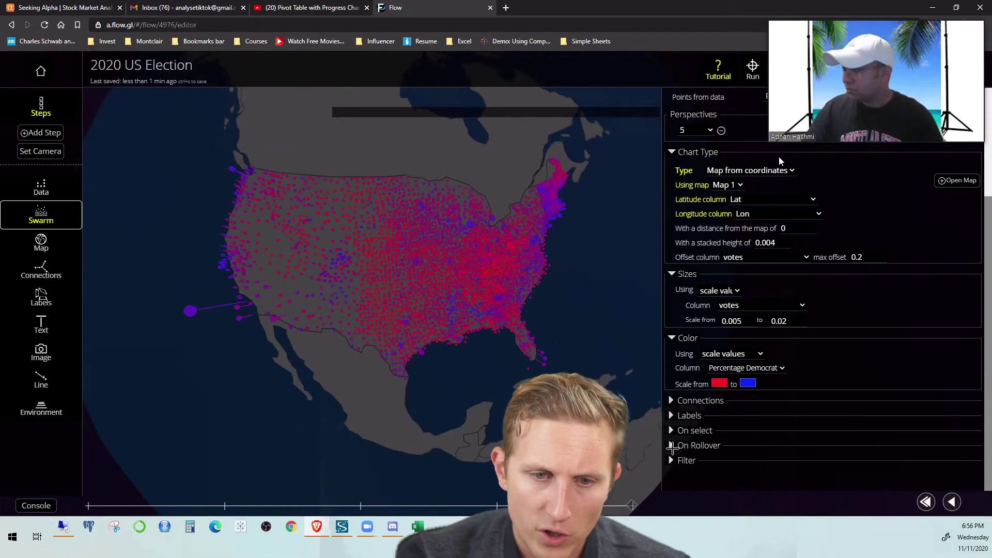
left_click(670, 445)
scroll(847, 412, "down", 1)
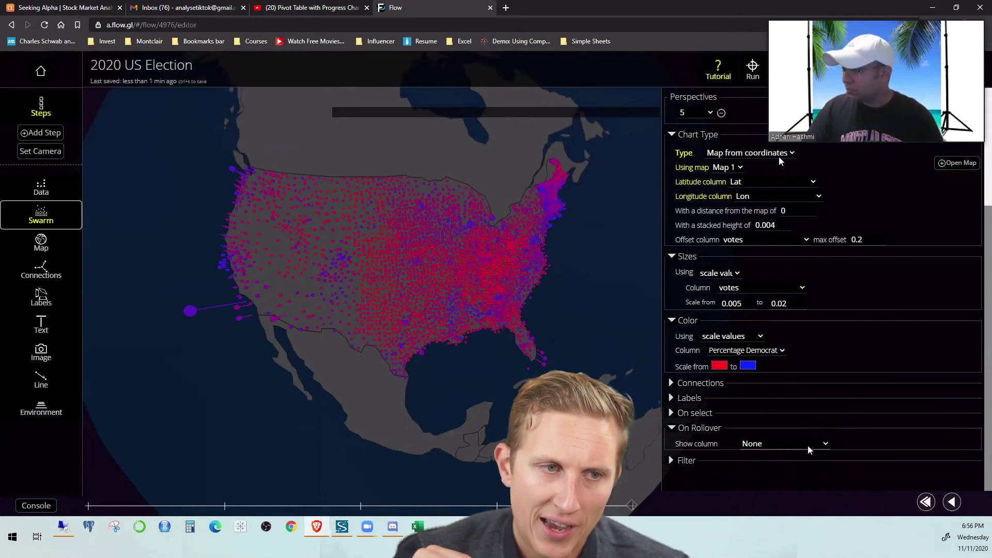
left_click(808, 449)
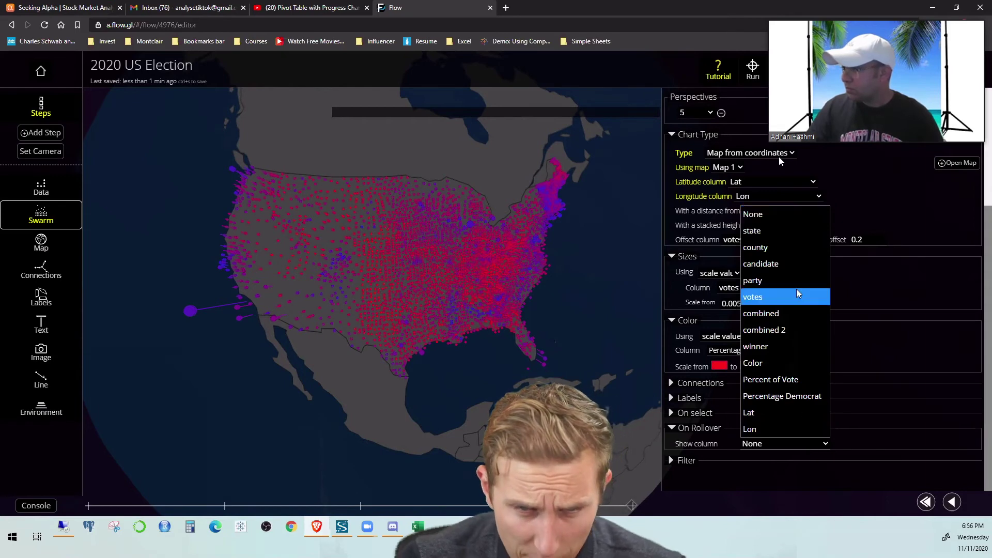
left_click(763, 249)
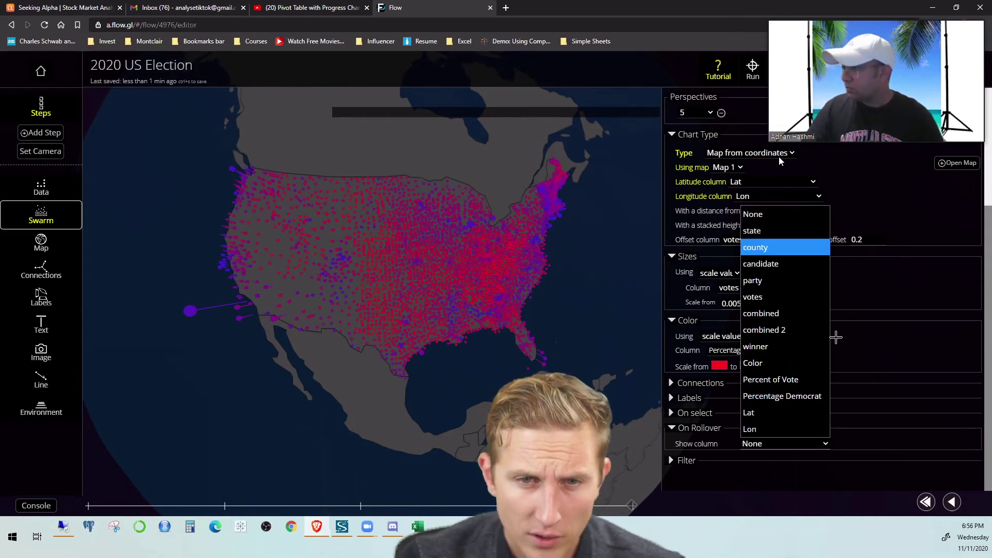
scroll(878, 412, "down", 1)
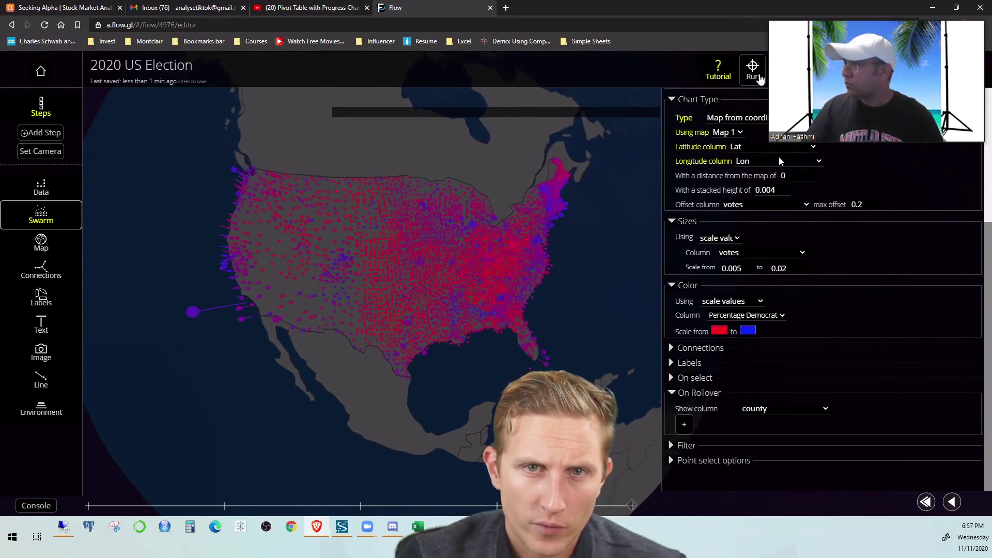
Put the flow in run mode and examine the published 2020 US Election globe from several angles for comparison
left_click(752, 68)
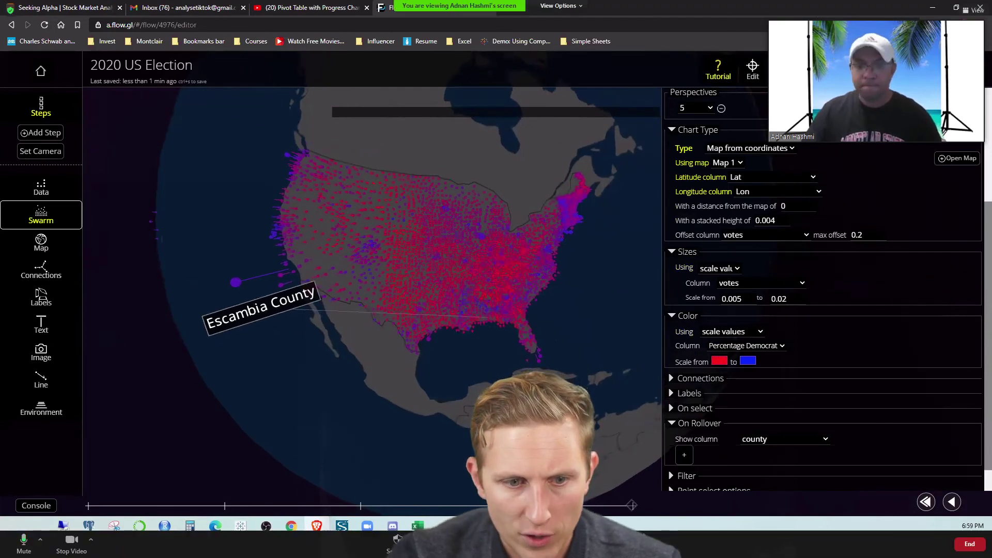
key("alt+Tab")
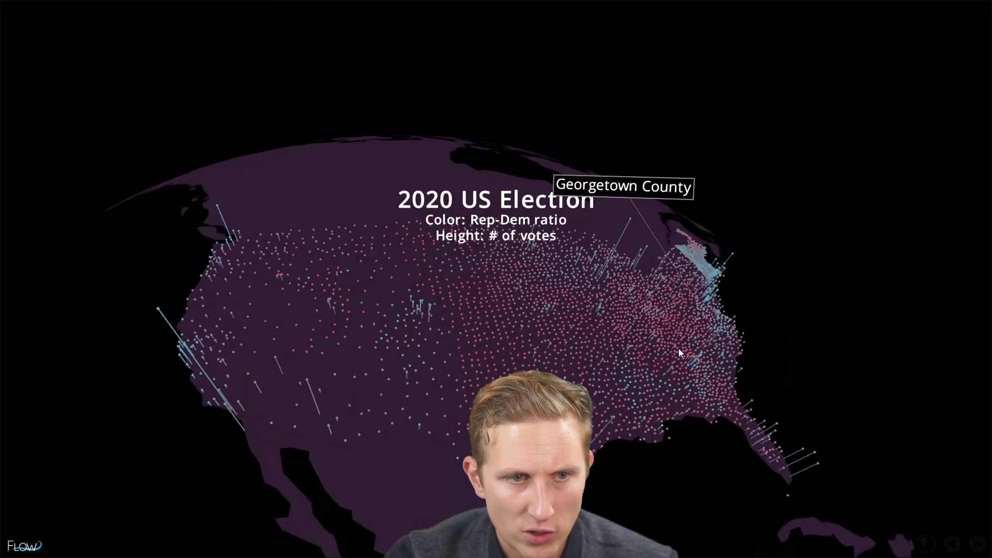
left_click_drag(678, 348, 762, 367)
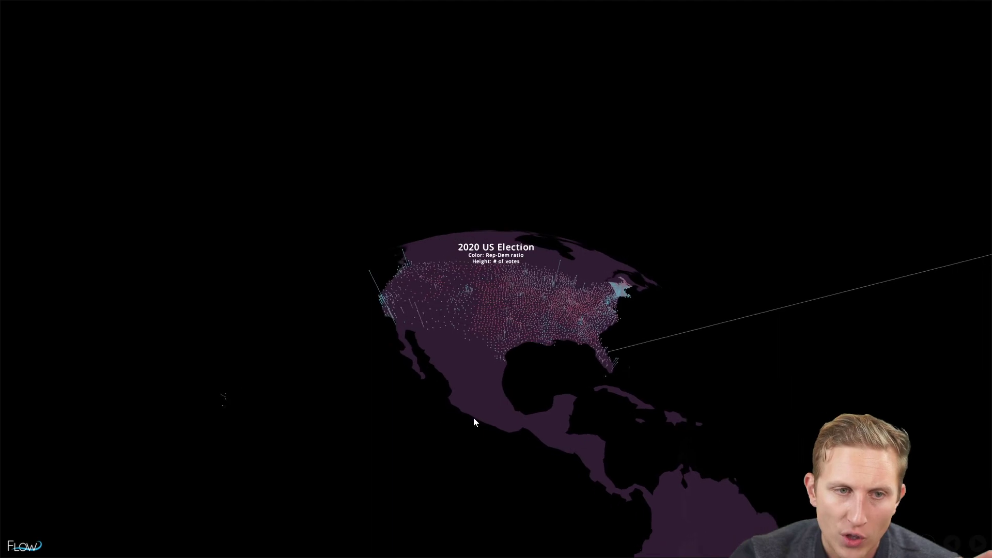
left_click_drag(572, 401, 493, 317)
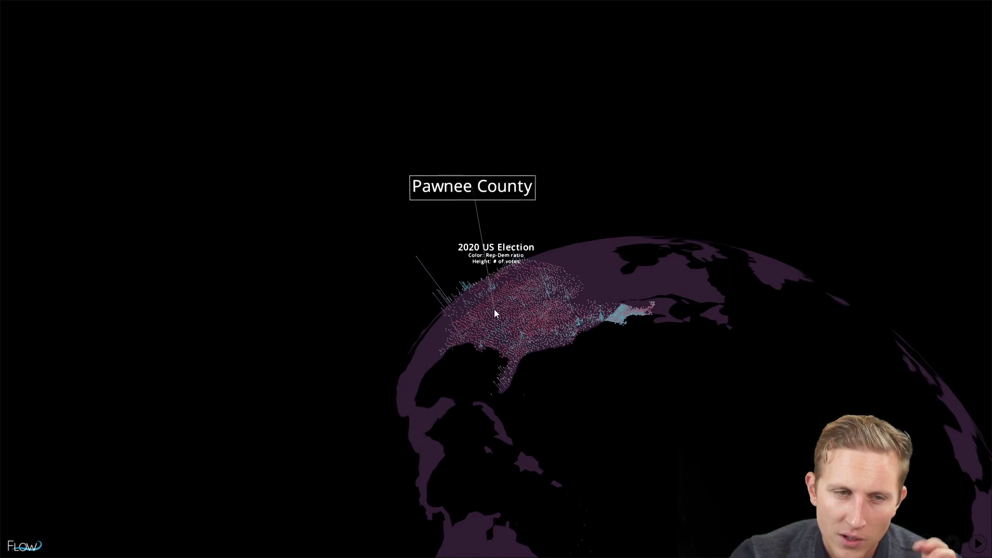
left_click_drag(427, 394, 372, 443)
scroll(521, 408, "up", 5)
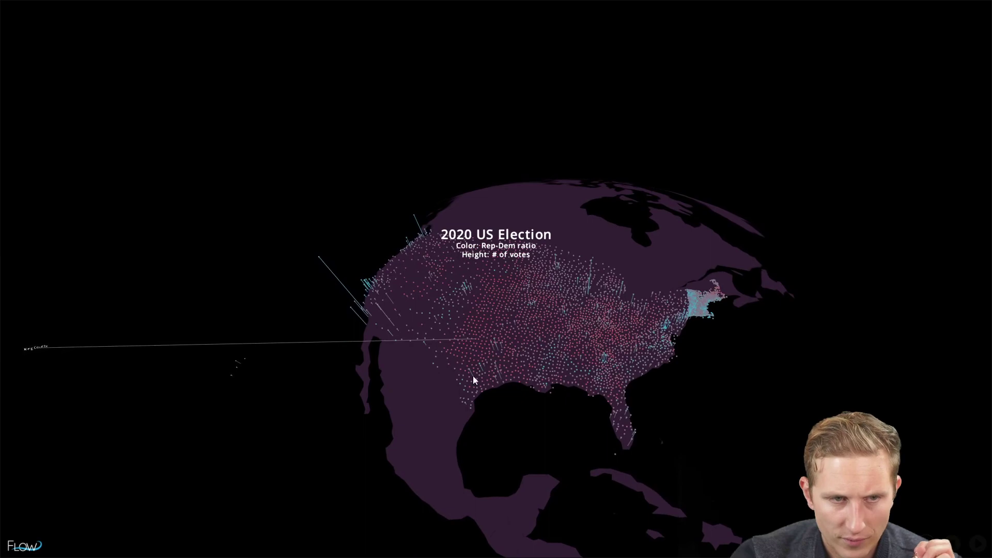
key("alt+Tab")
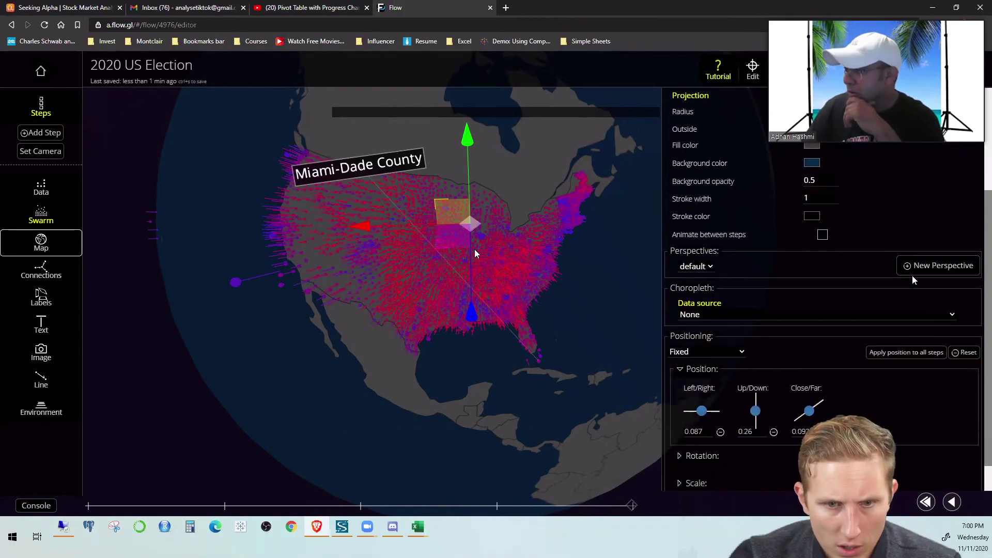
Add a new text object to the current step
scroll(897, 302, "down", 1)
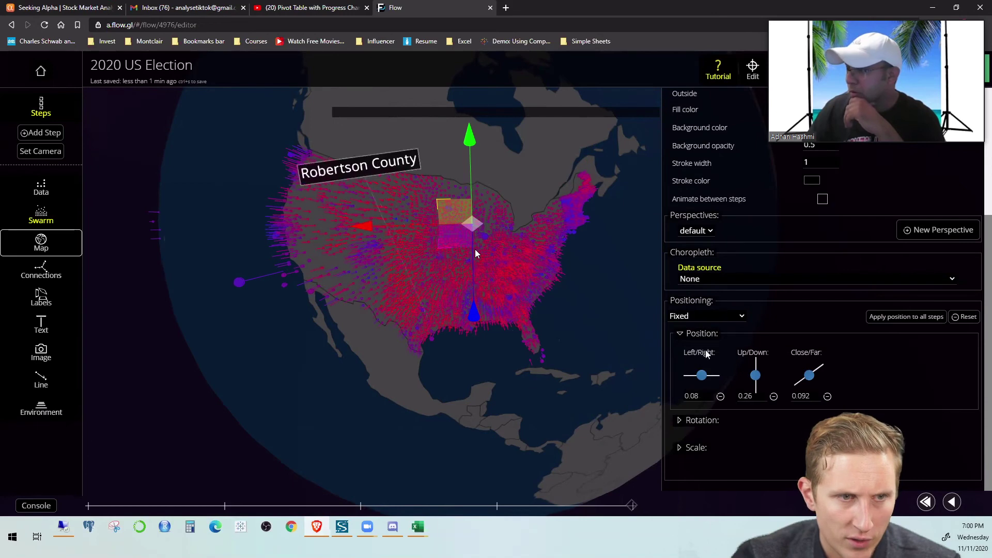
left_click(41, 327)
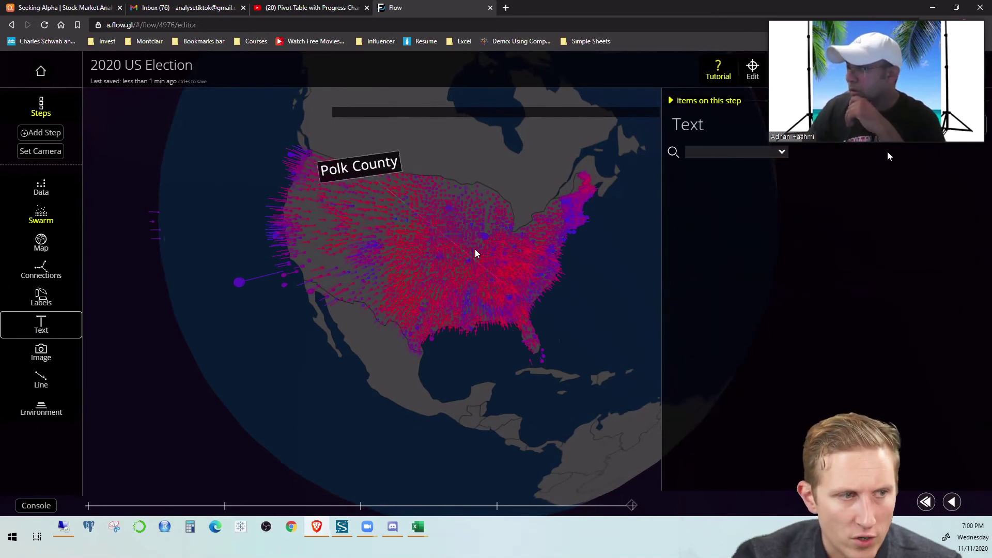
left_click(476, 249)
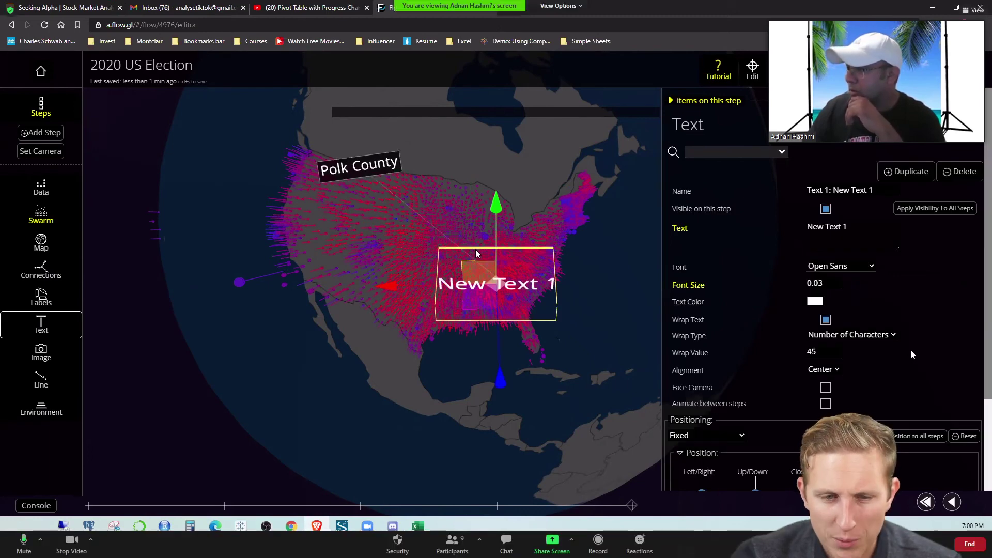
Set the new text's left/right, up/down and close/far positions all to 0
scroll(909, 349, "down", 1)
scroll(838, 389, "down", 1)
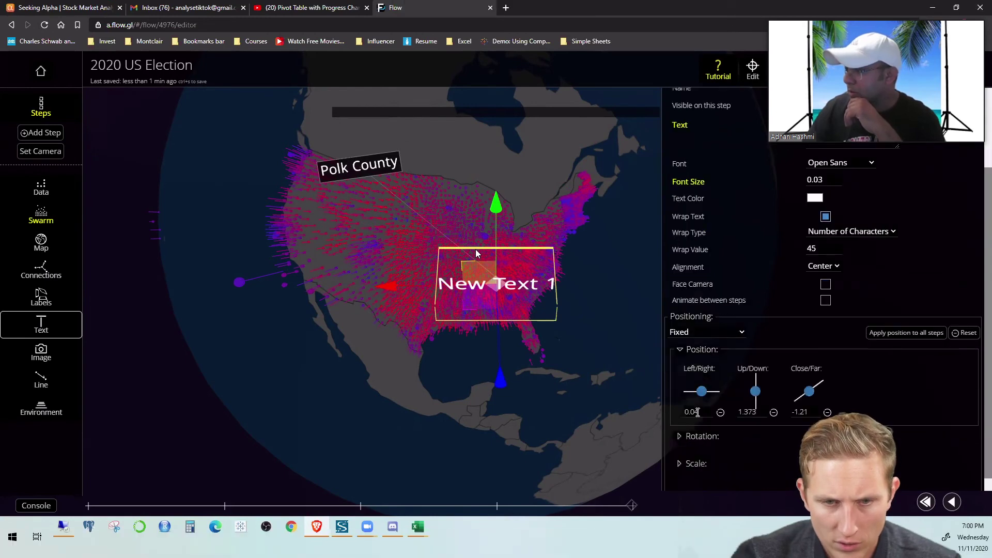
type("0")
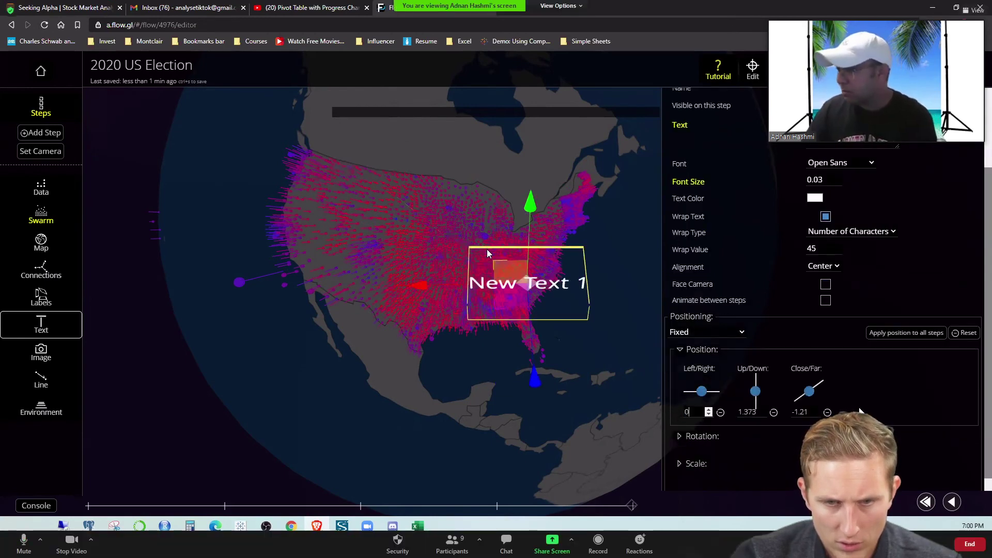
double_click(754, 411)
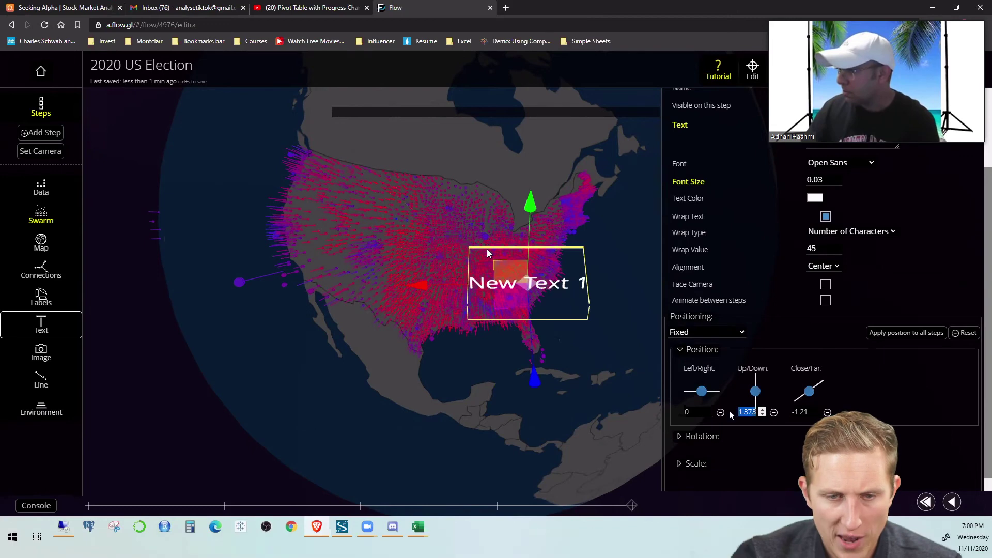
type("0")
double_click(802, 412)
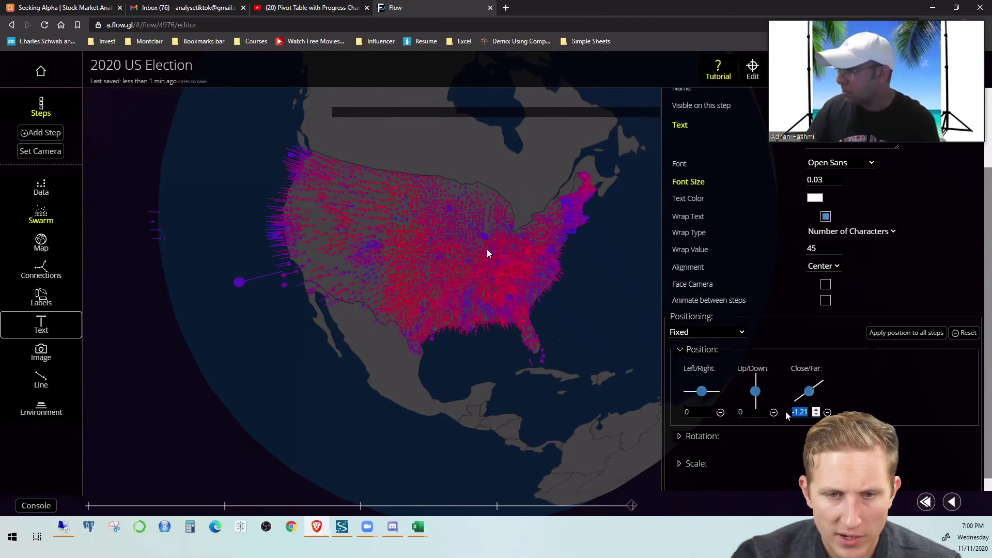
type("0")
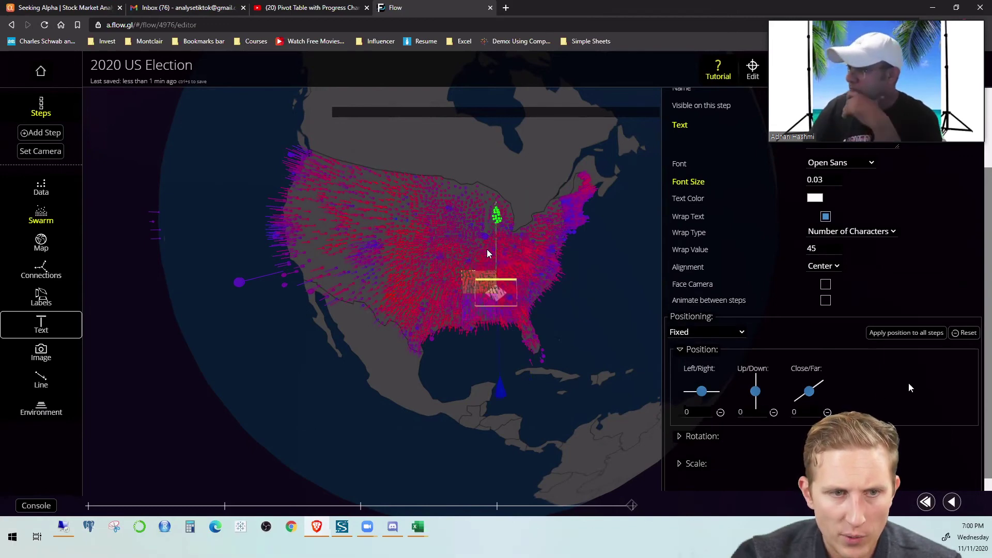
Select the globe map, review its position settings and compare its placement with the published globe
scroll(910, 386, "down", 1)
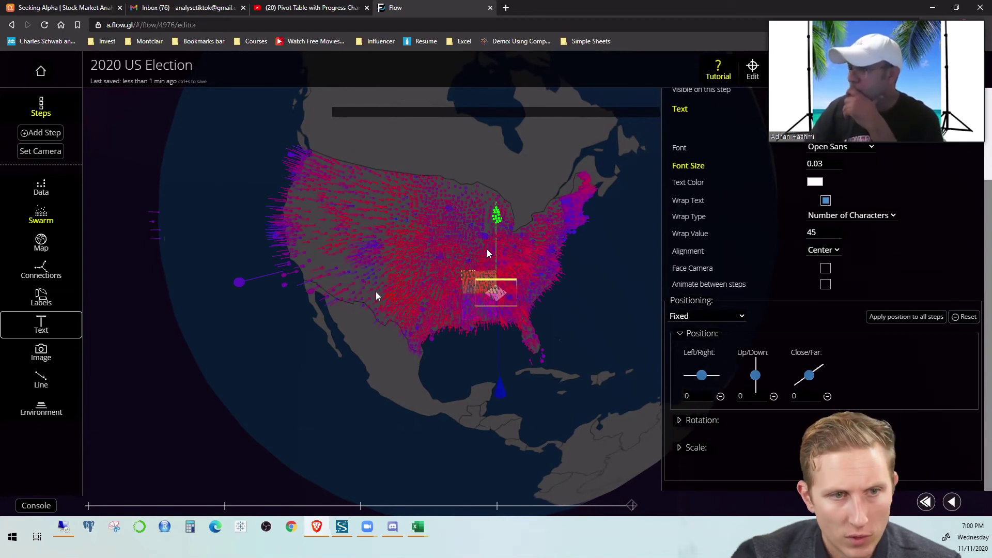
left_click(486, 253)
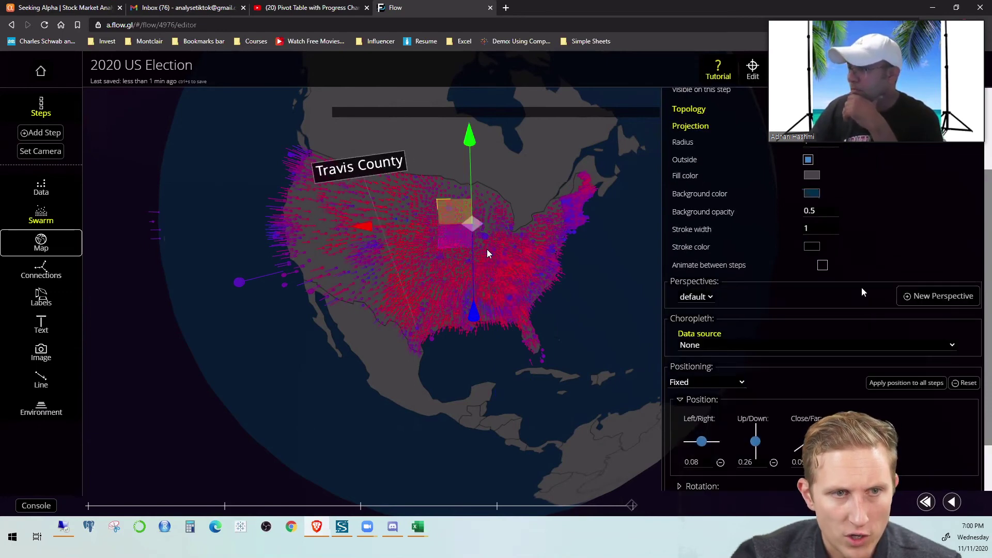
scroll(902, 246, "down", 3)
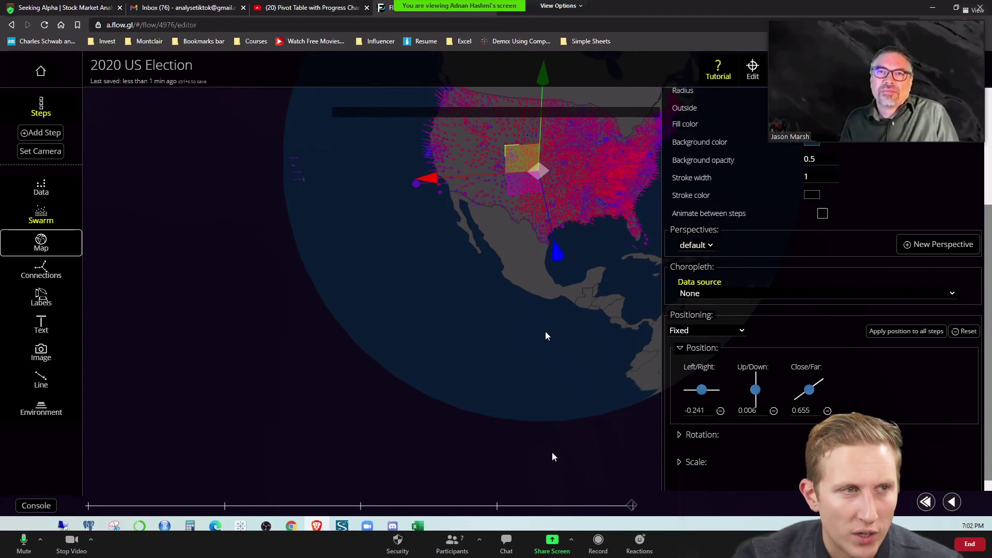
key("alt+Tab")
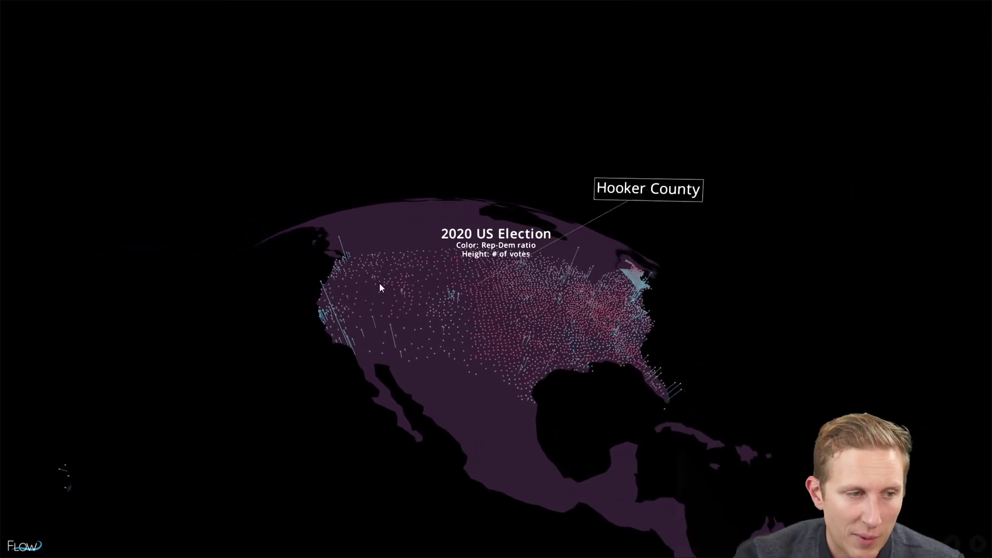
key("alt+Tab")
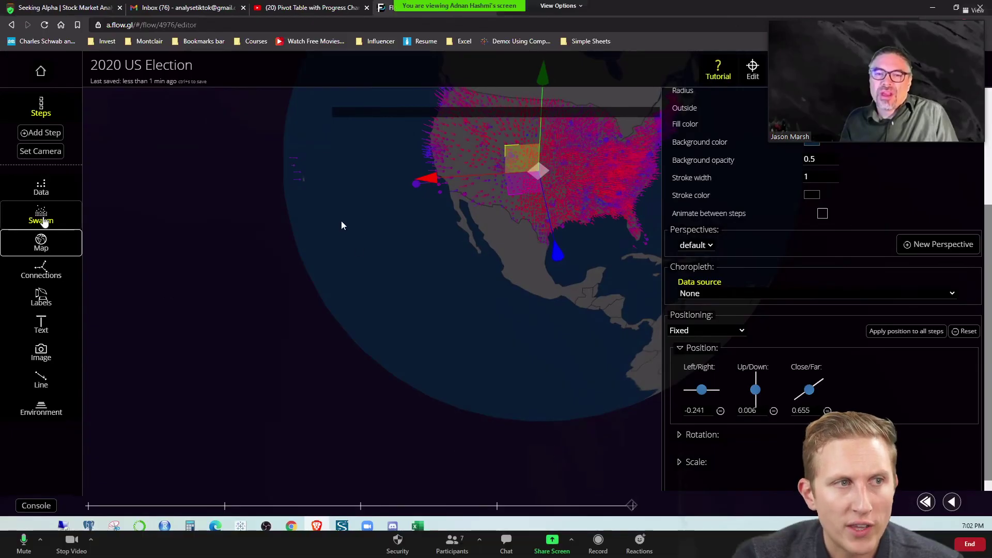
Move the floating meeting video out of the way and enable the meeting invite button in the flow's settings
left_click_drag(932, 48, 812, 261)
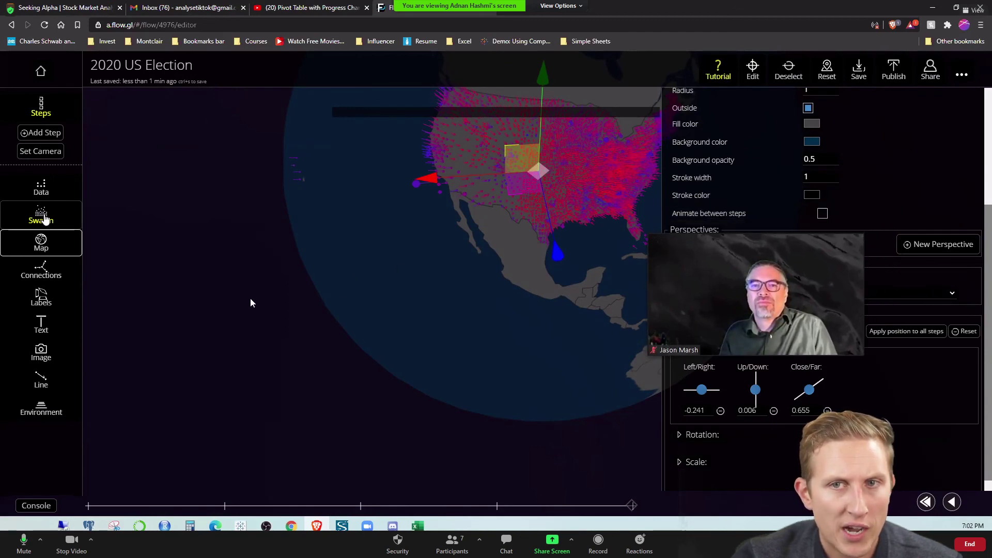
left_click_drag(793, 234, 265, 281)
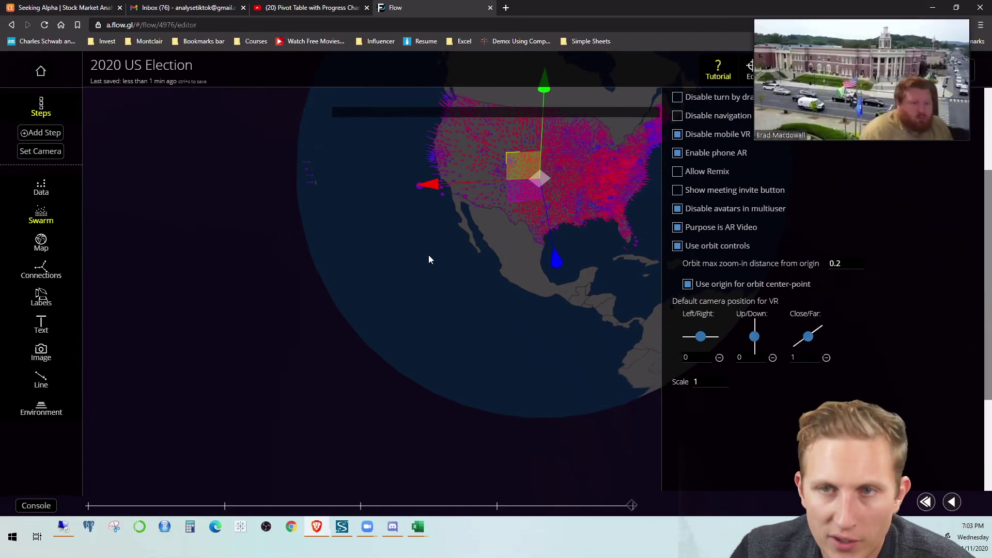
left_click(975, 66)
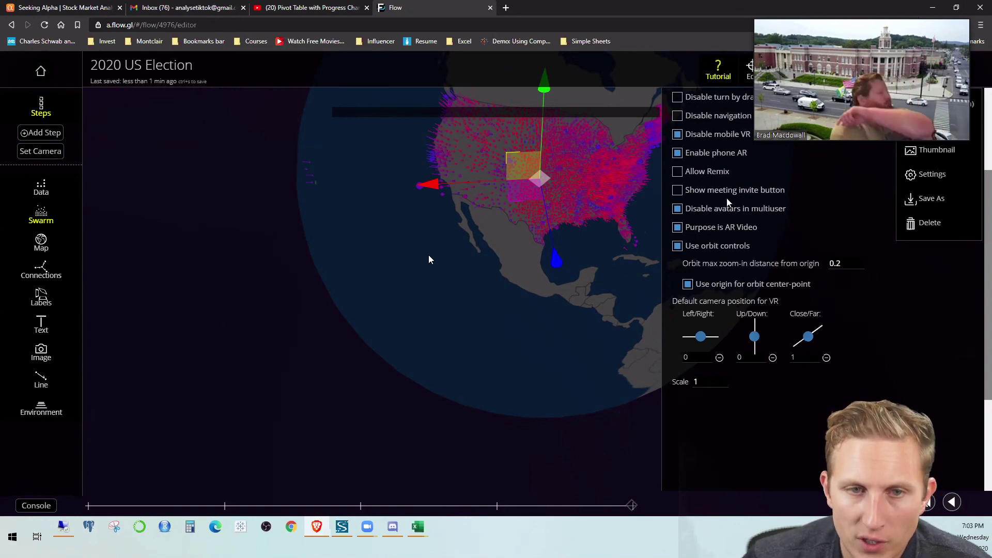
left_click(681, 196)
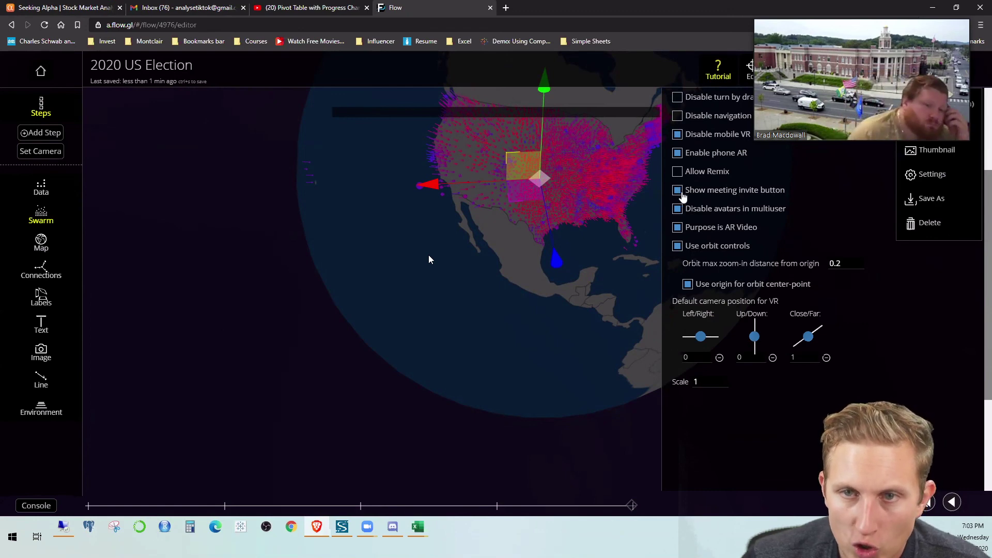
Take the Zoom meeting out of full screen to check its chat, and return the shared screen to full screen
mouse_move(337, 435)
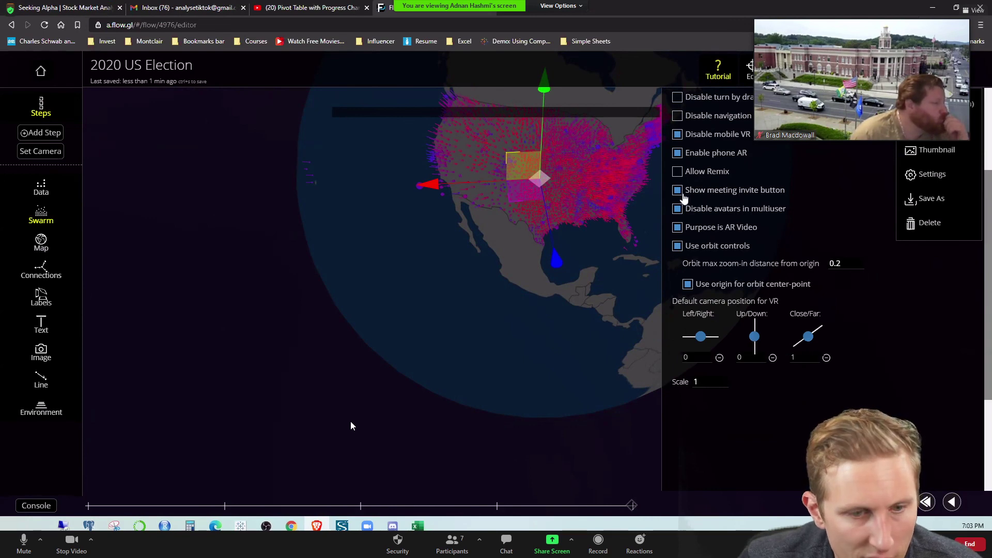
double_click(350, 423)
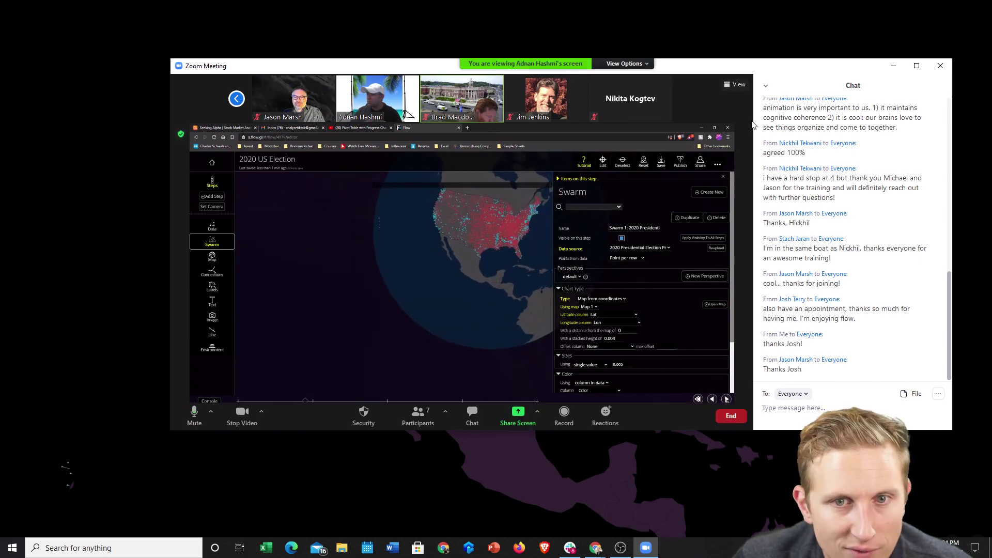
double_click(498, 268)
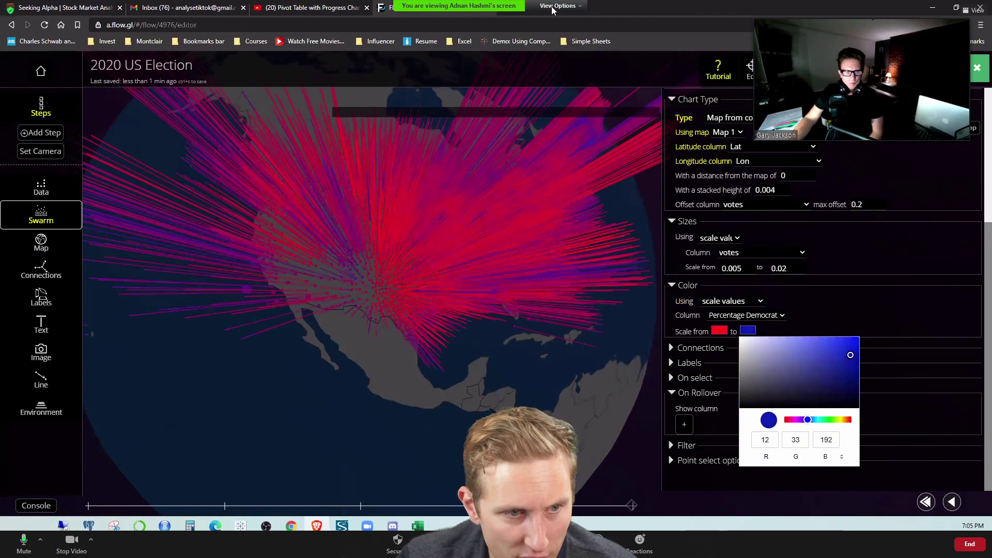
Stop the participant's screen sharing in the Zoom meeting
left_click(551, 10)
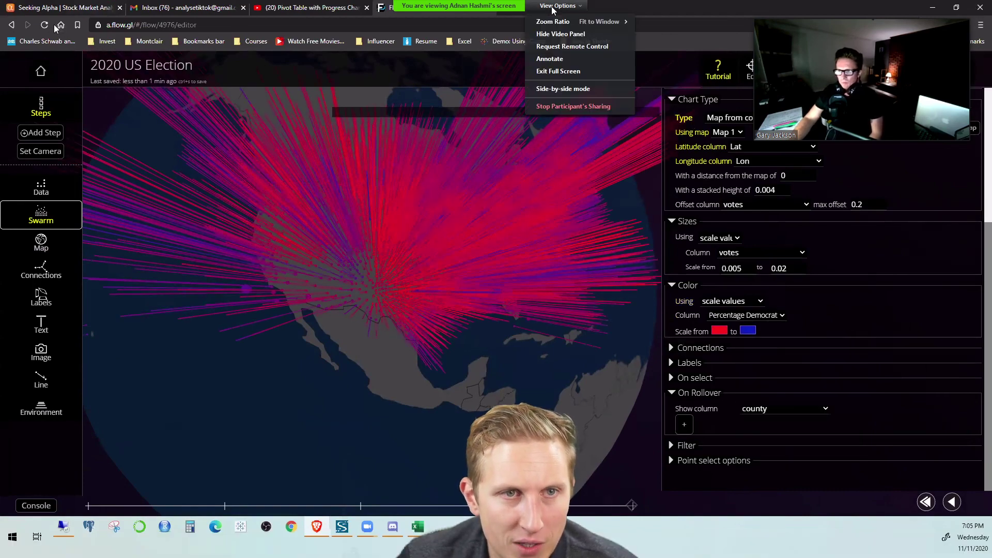
left_click(558, 6)
left_click(560, 12)
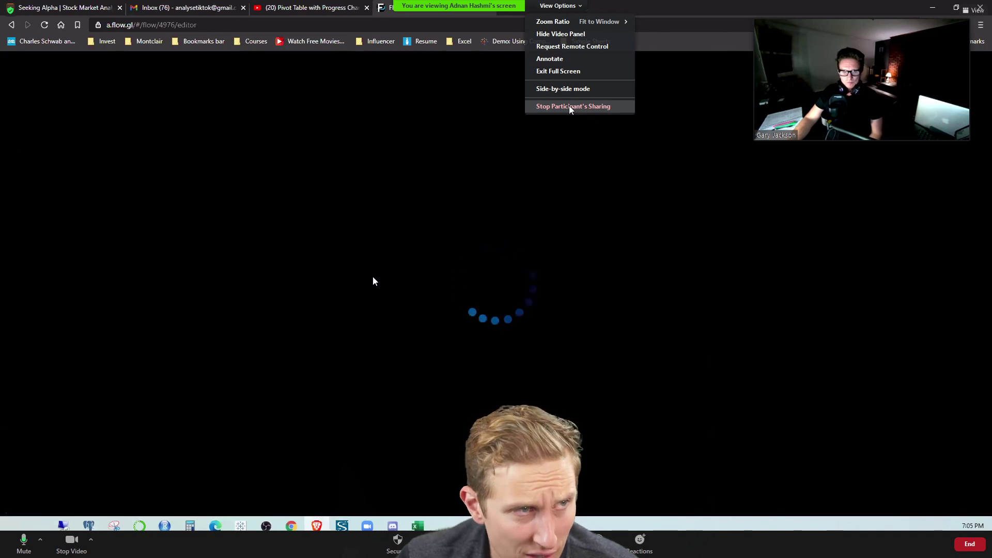
left_click(570, 107)
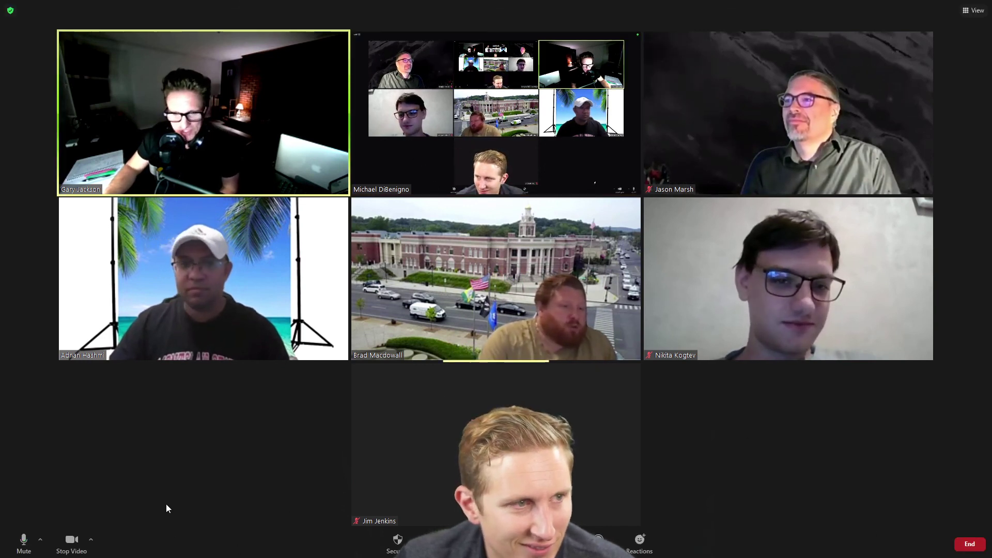
Check the Zoom participants list, close it and bring up the choices for ending the meeting
key("alt+u")
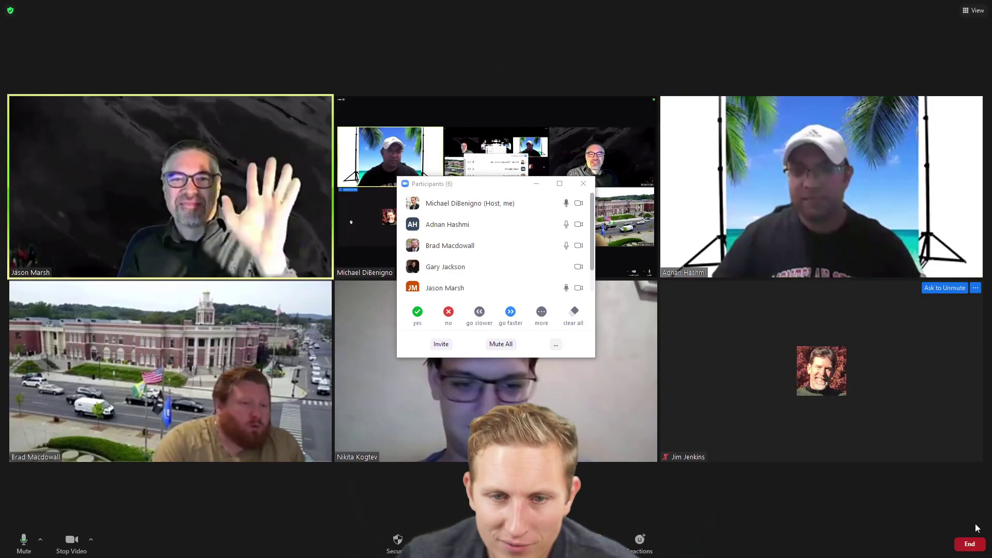
left_click(583, 184)
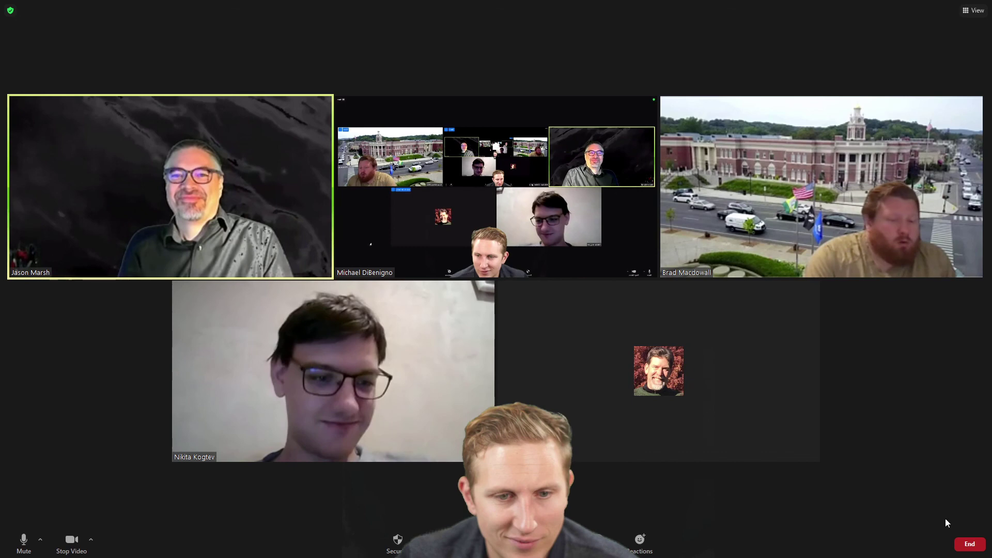
left_click(970, 543)
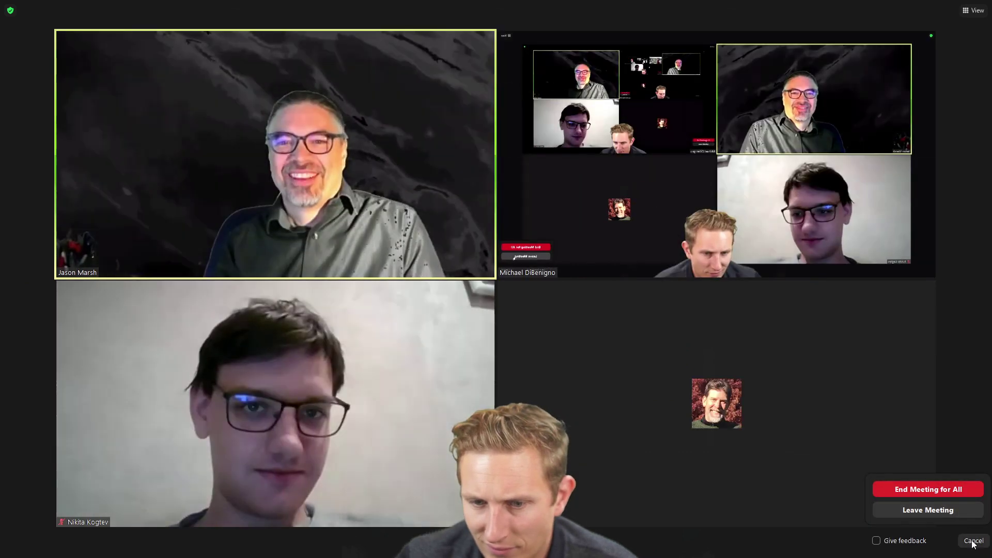